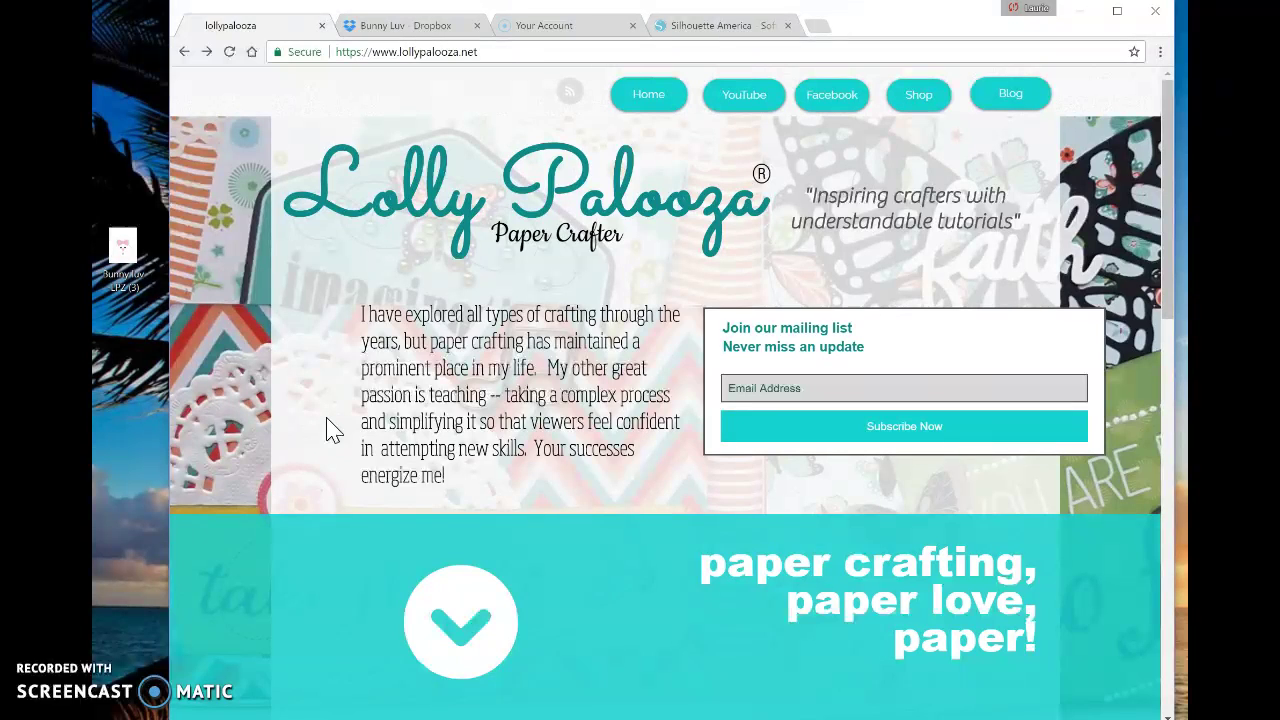
# Open the Silhouette America software page and reveal the MAC and WINDOWS options for Silhouette Studio.
pyautogui.click(718, 26)
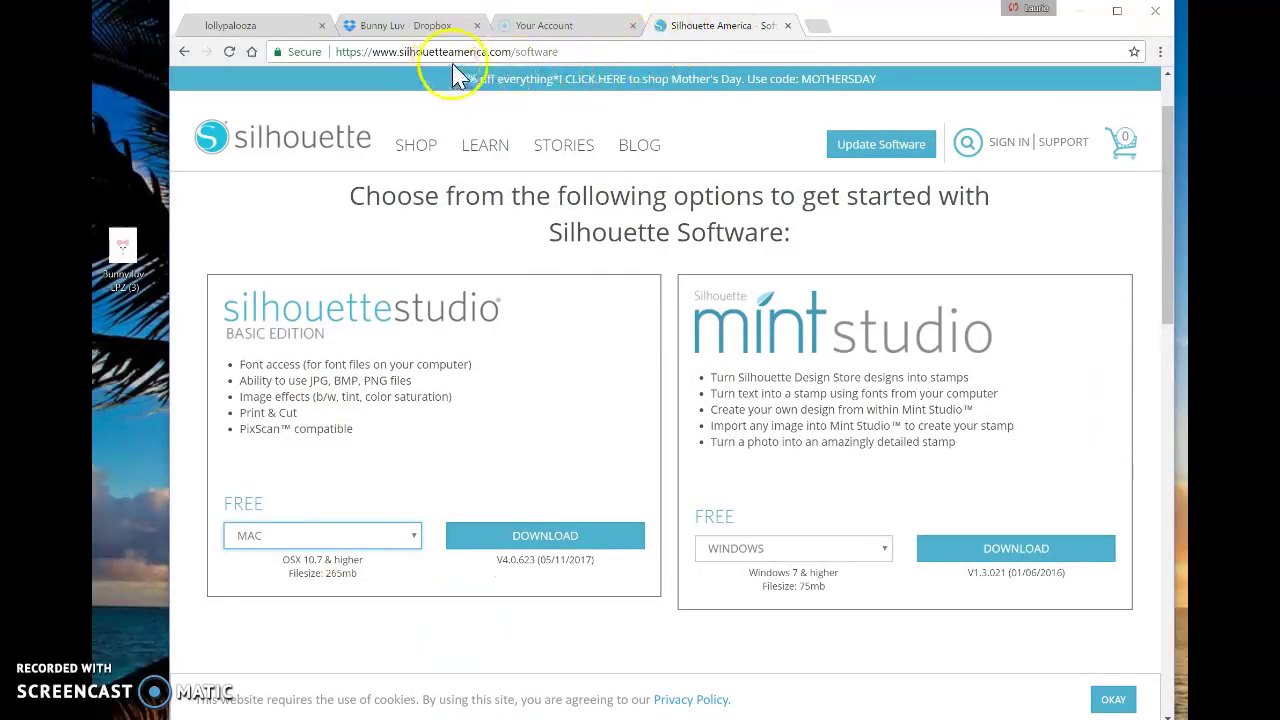
pyautogui.moveTo(418, 150)
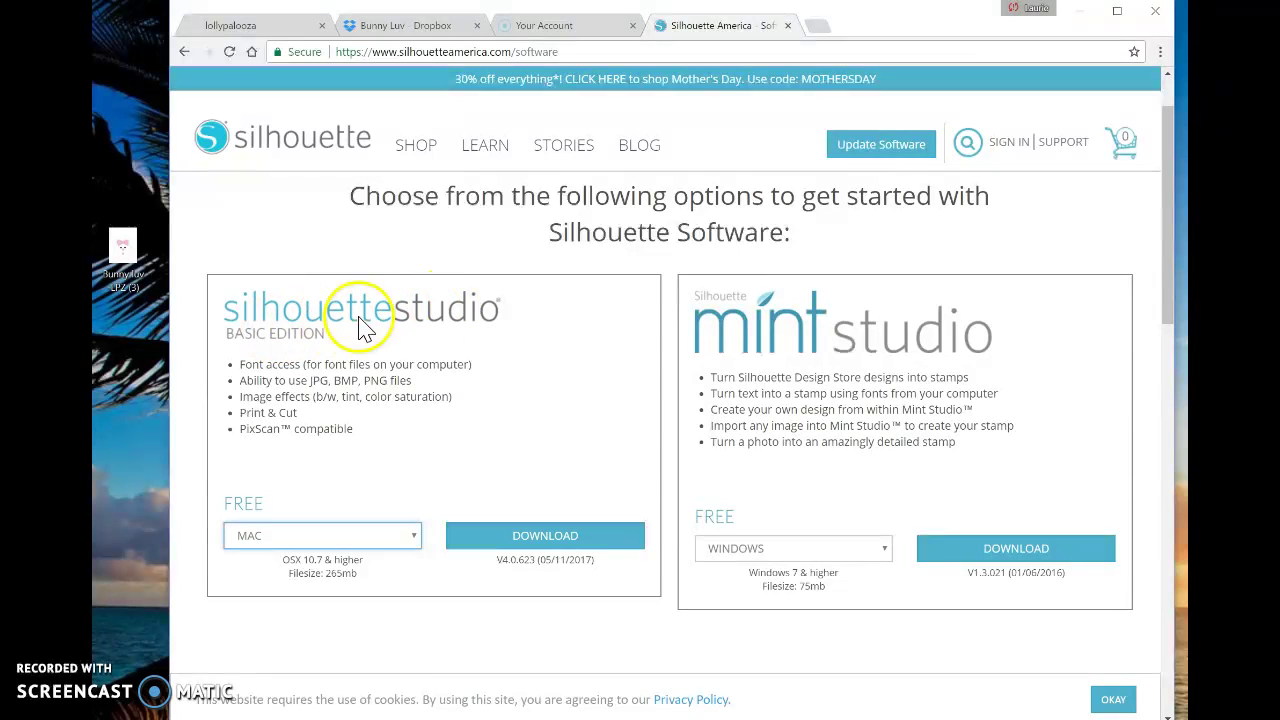
pyautogui.click(401, 541)
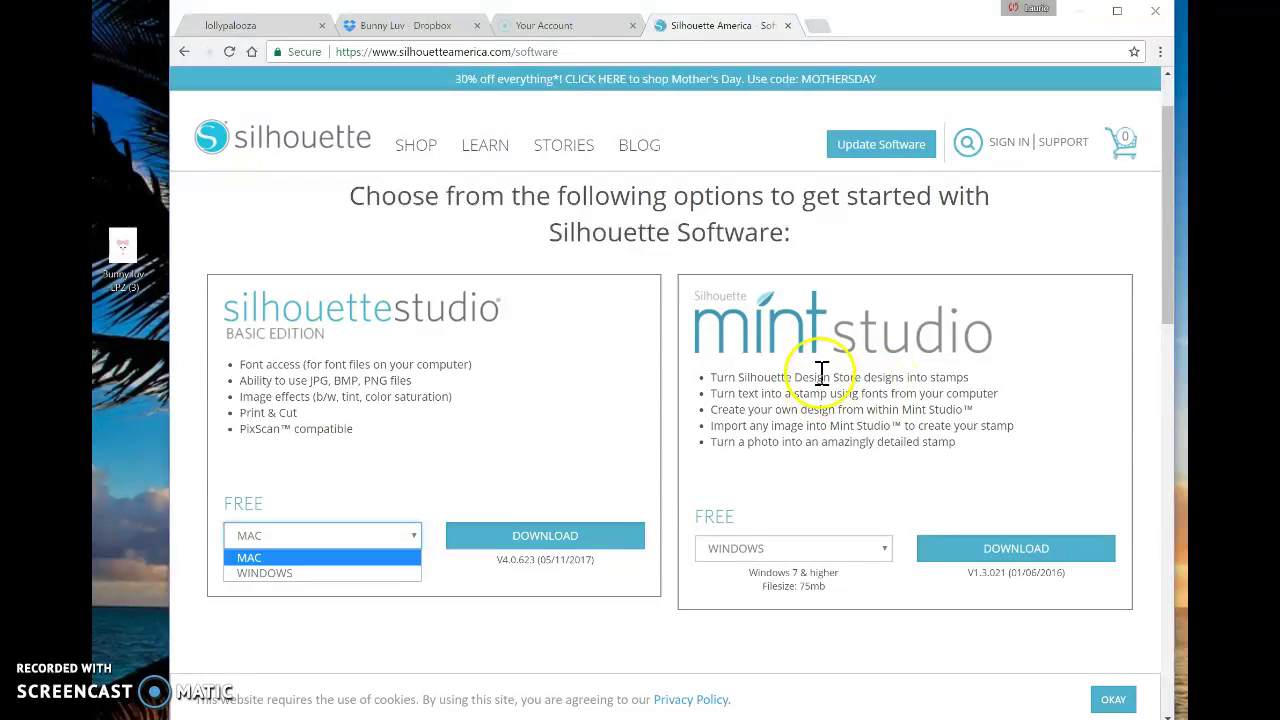
pyautogui.click(785, 305)
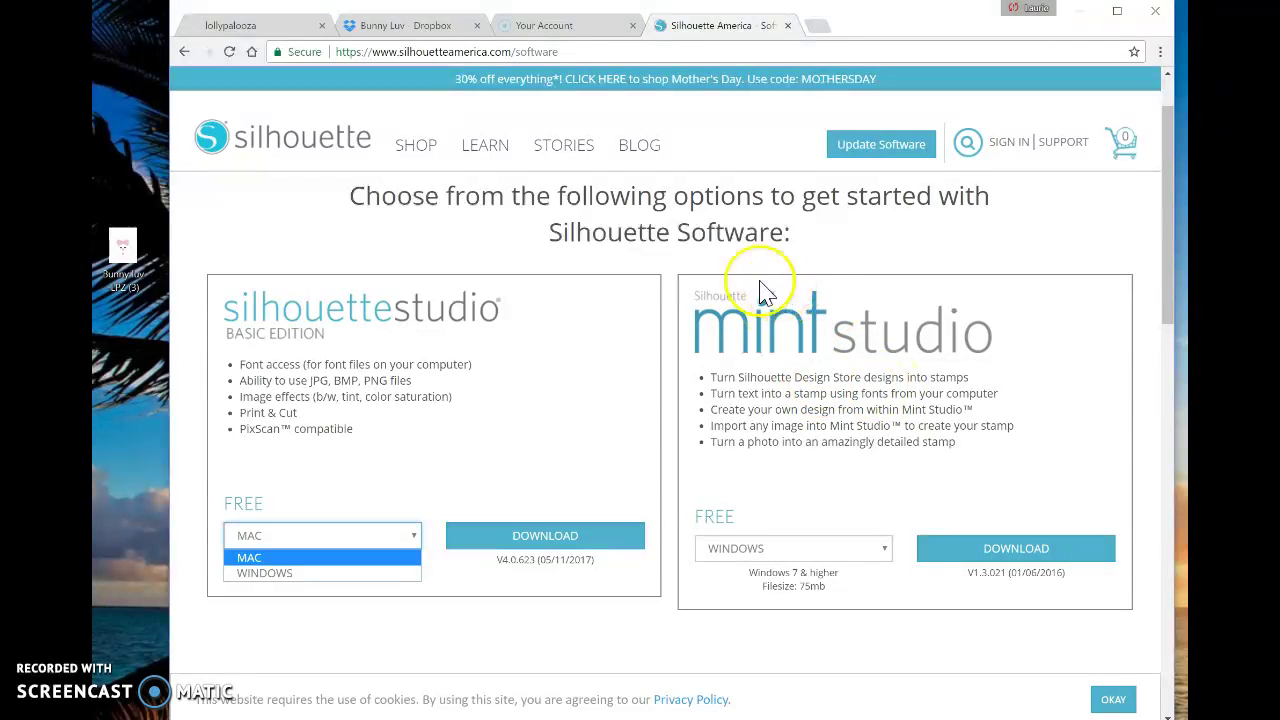
# Open the Bunny Freebie! post from the Lolly Palooza blog and scroll down to its bunny image.
pyautogui.click(283, 30)
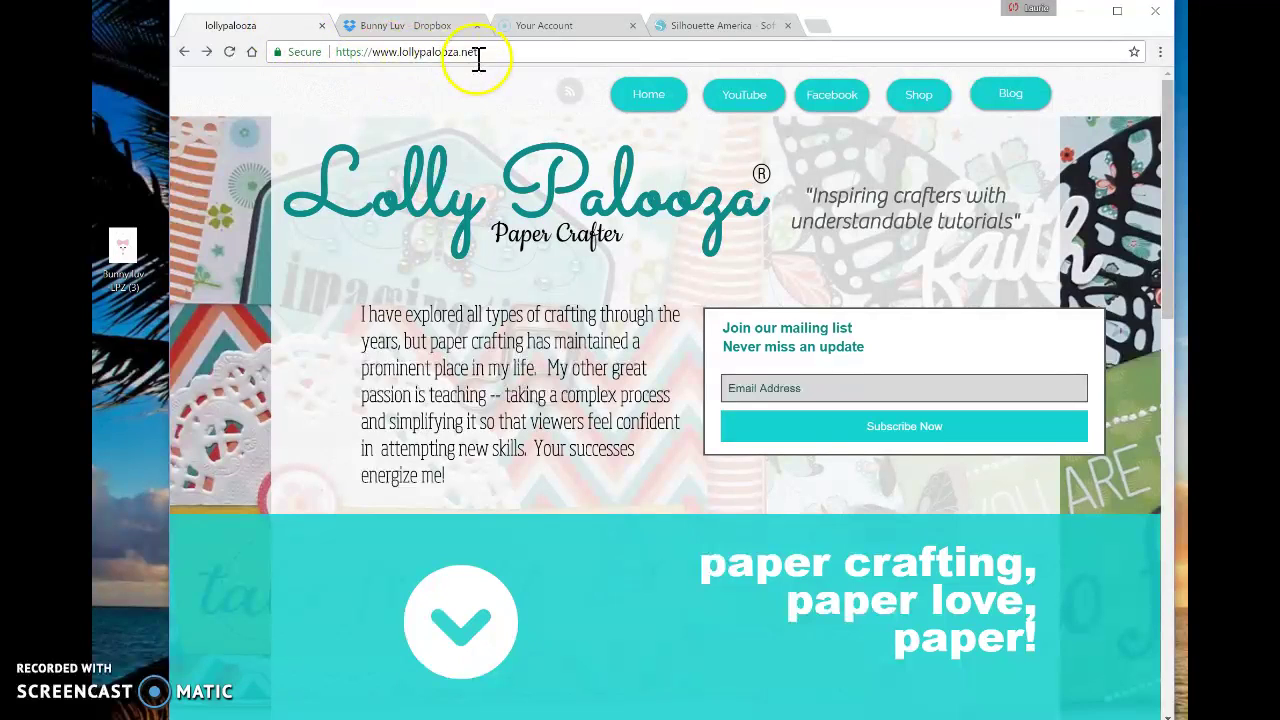
pyautogui.click(1027, 106)
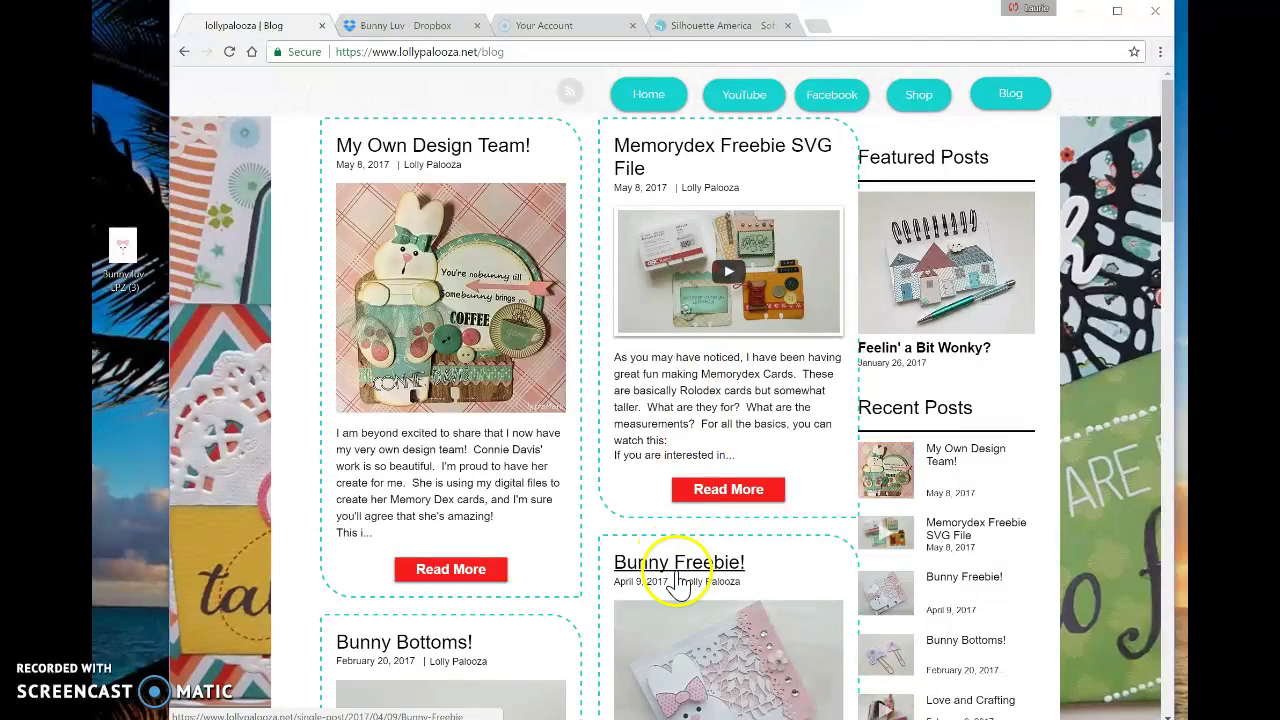
pyautogui.click(680, 568)
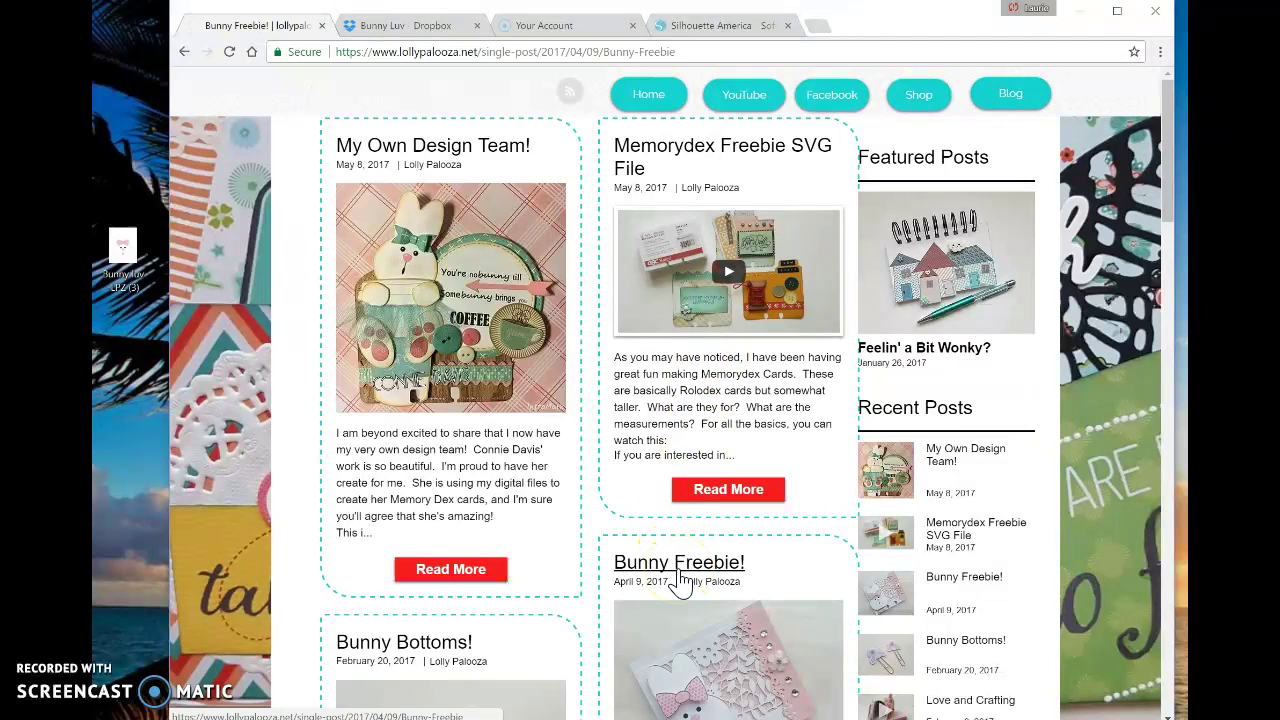
pyautogui.scroll(-5, 608, 563)
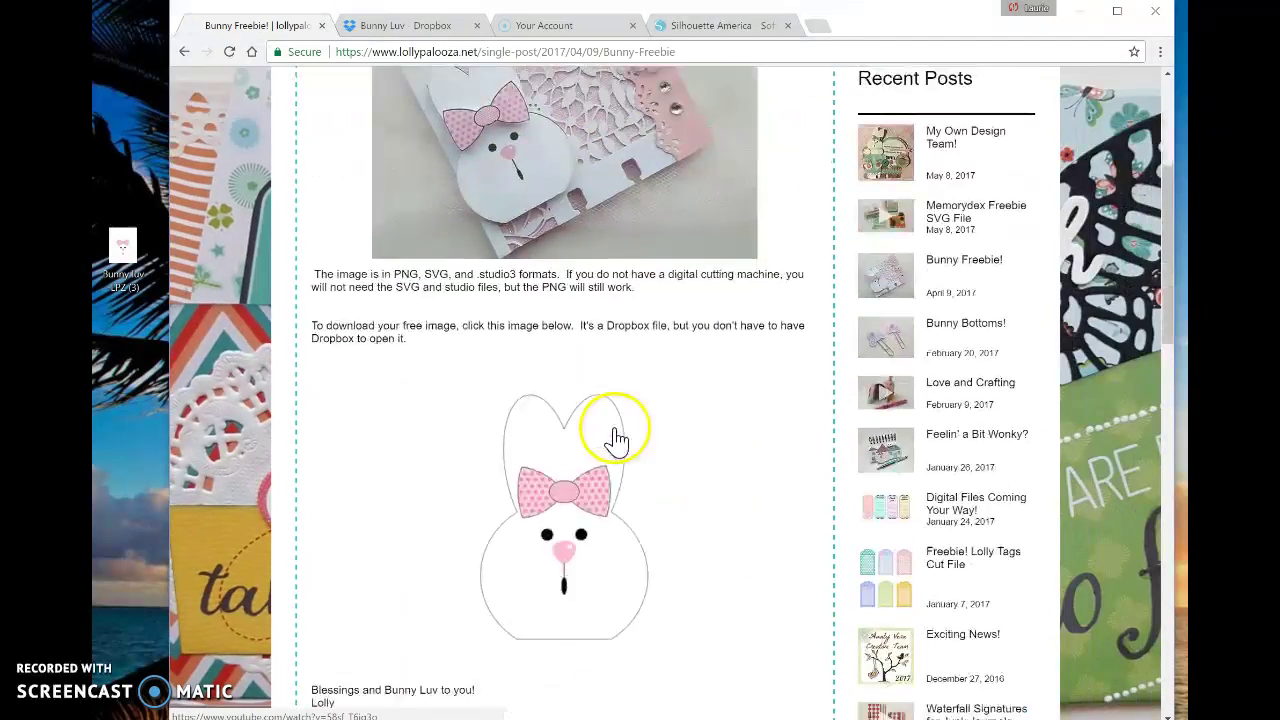
# Download Bunny luv -LPZ.PNG from the Bunny Luv Dropbox folder, saving it as Bunny luv -LPZ (4).PNG.
pyautogui.click(571, 347)
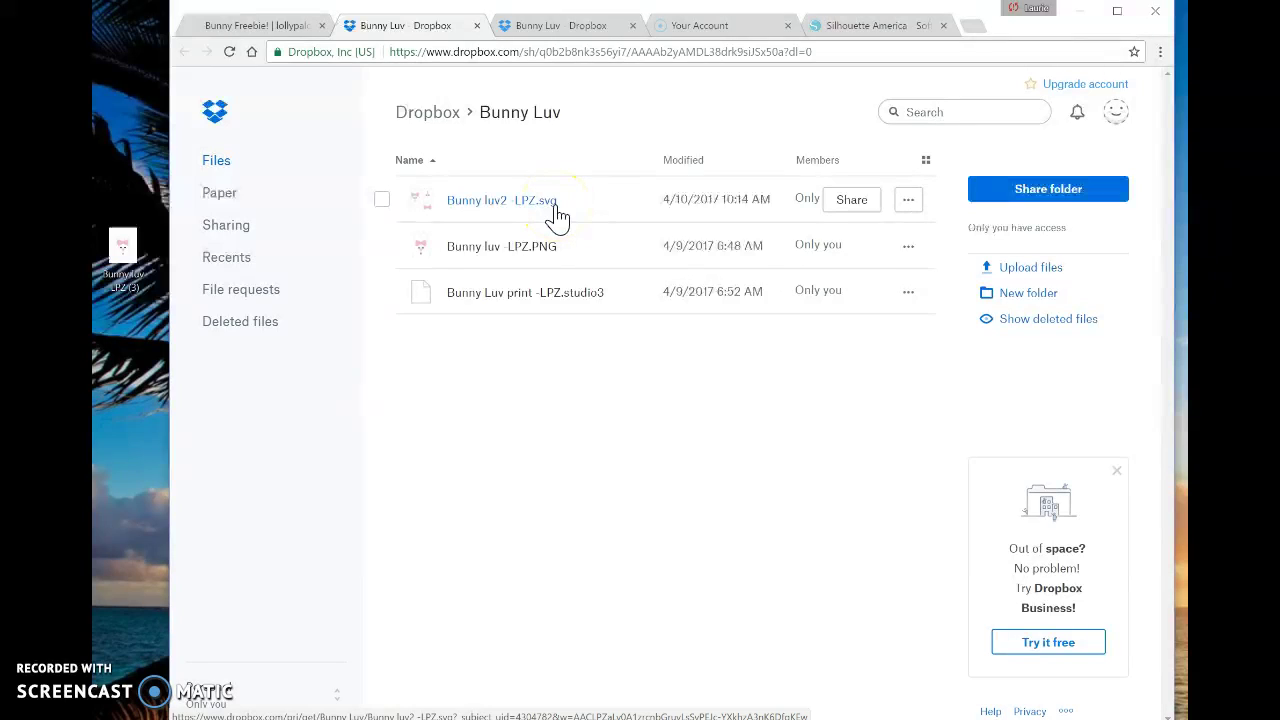
pyautogui.click(548, 252)
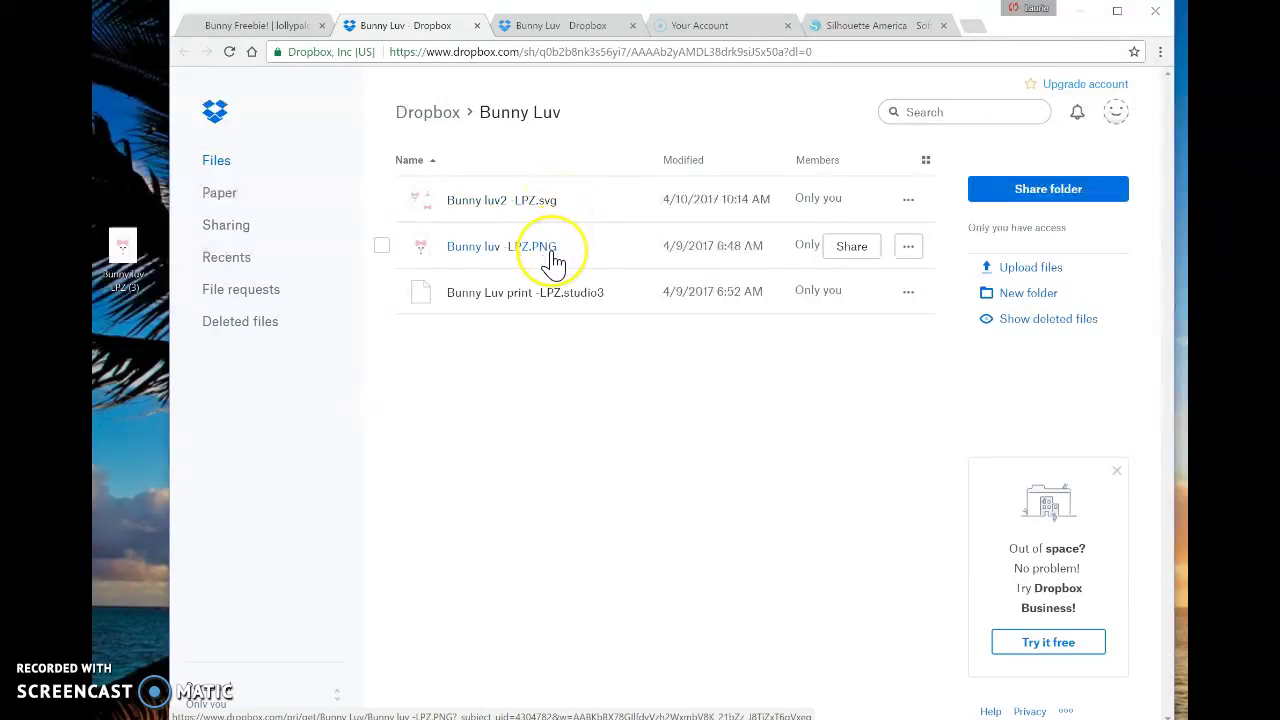
pyautogui.click(555, 259)
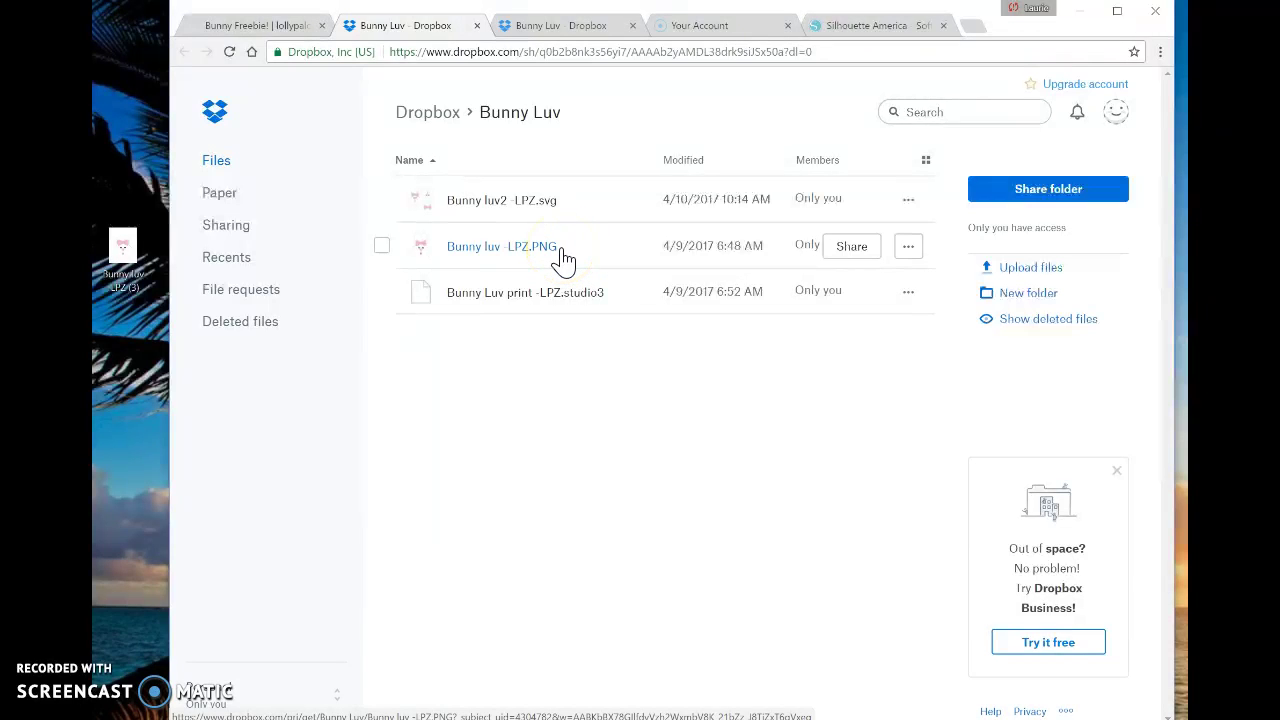
pyautogui.click(908, 248)
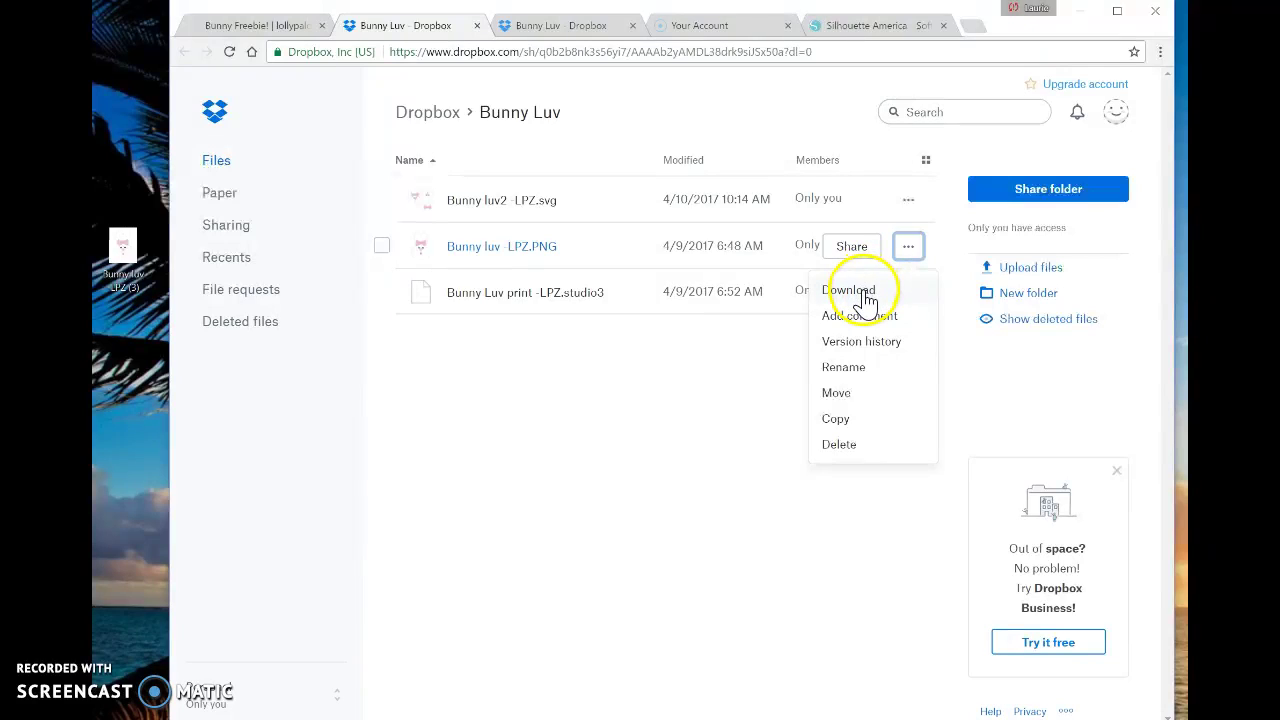
pyautogui.click(866, 300)
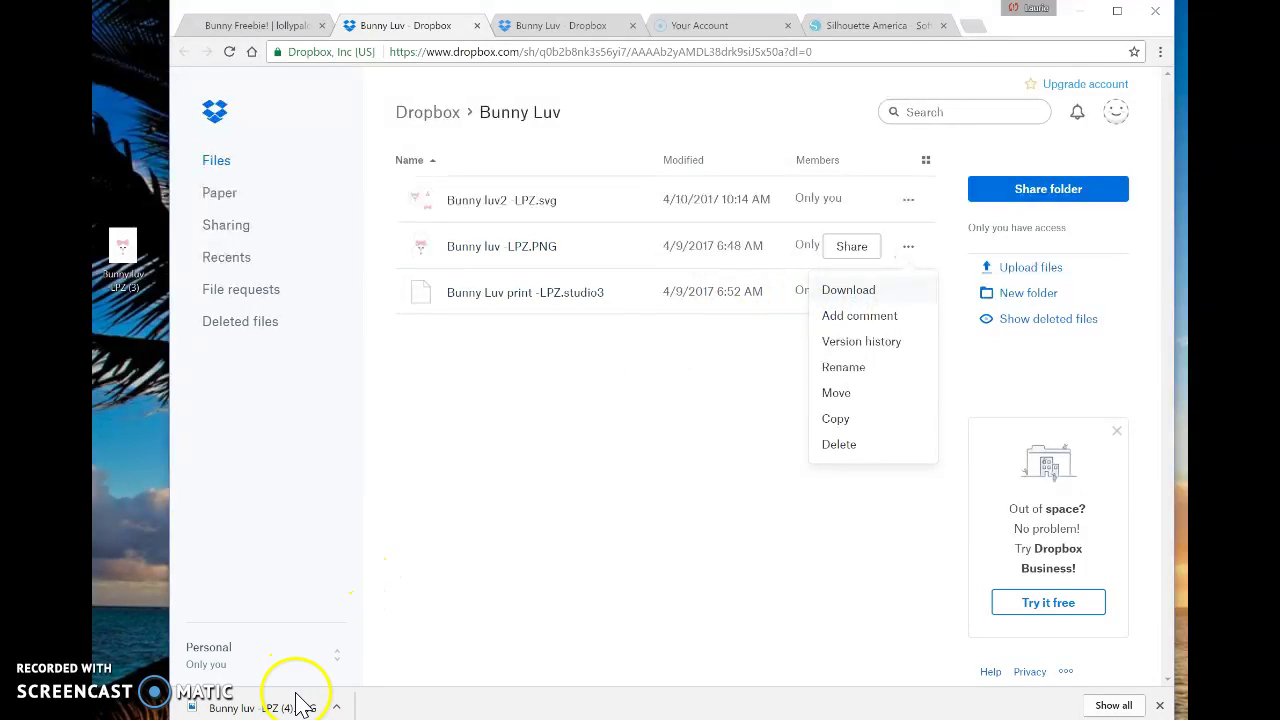
# Open the downloaded bunny PNG in Windows Photos and copy the image.
pyautogui.click(295, 704)
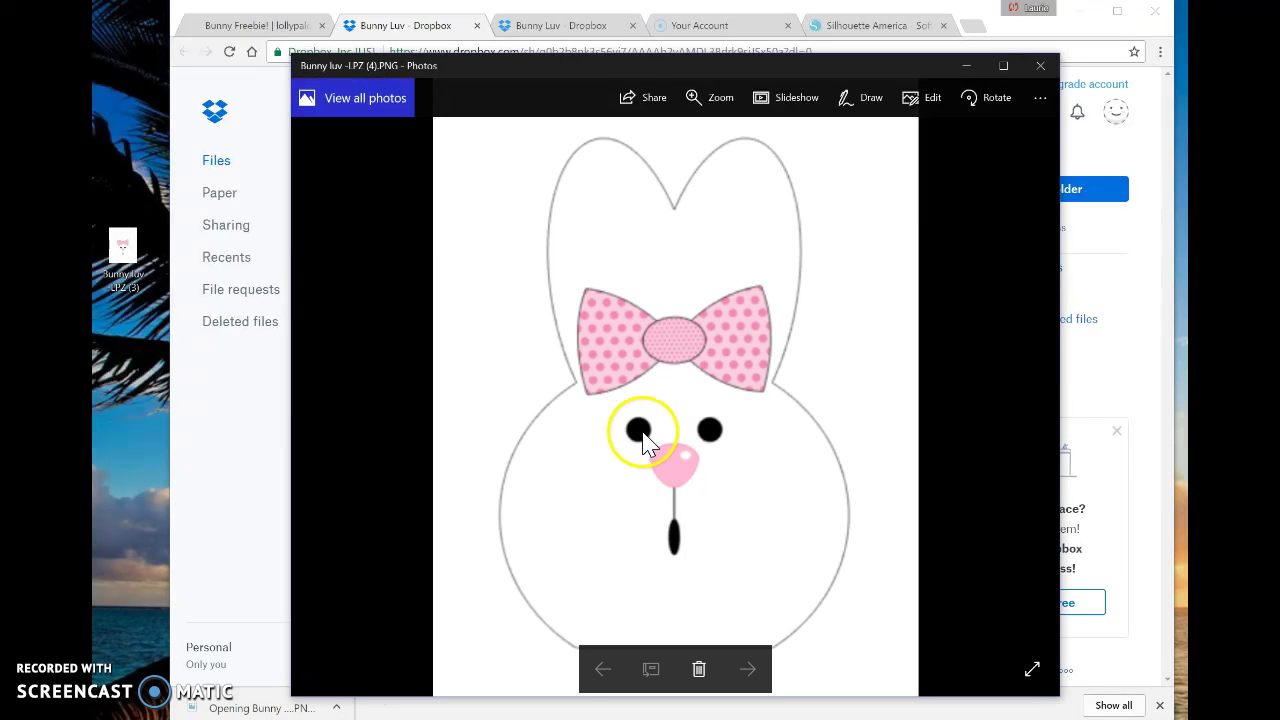
pyautogui.click(699, 293)
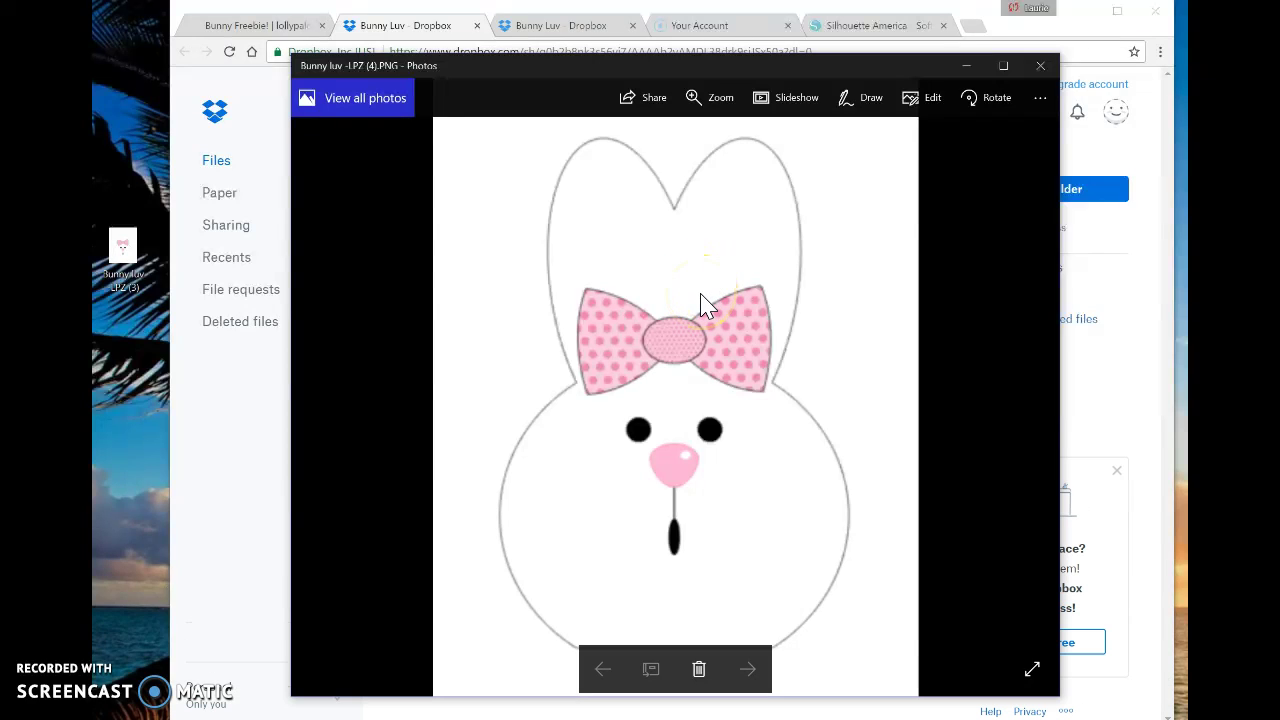
pyautogui.rightClick(700, 296)
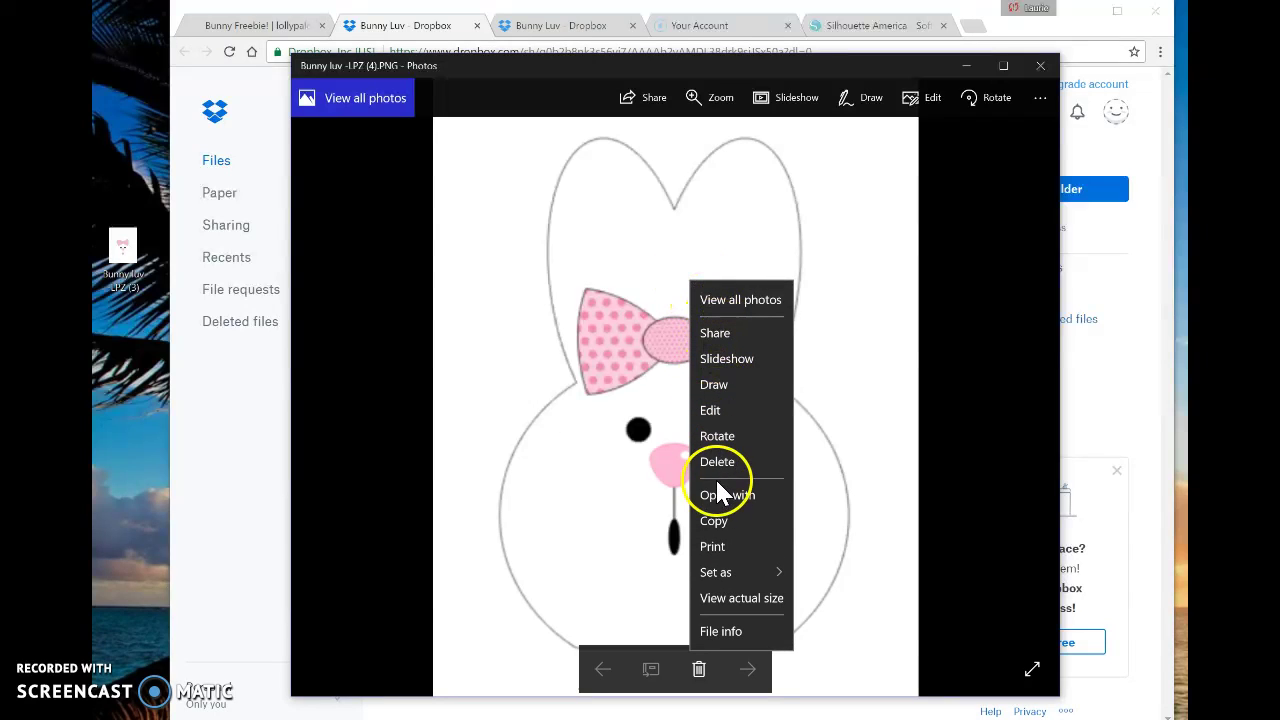
pyautogui.click(716, 518)
# Paste Bunny luv -LPZ (4) onto the desktop and close the Photos viewer.
pyautogui.click(126, 378)
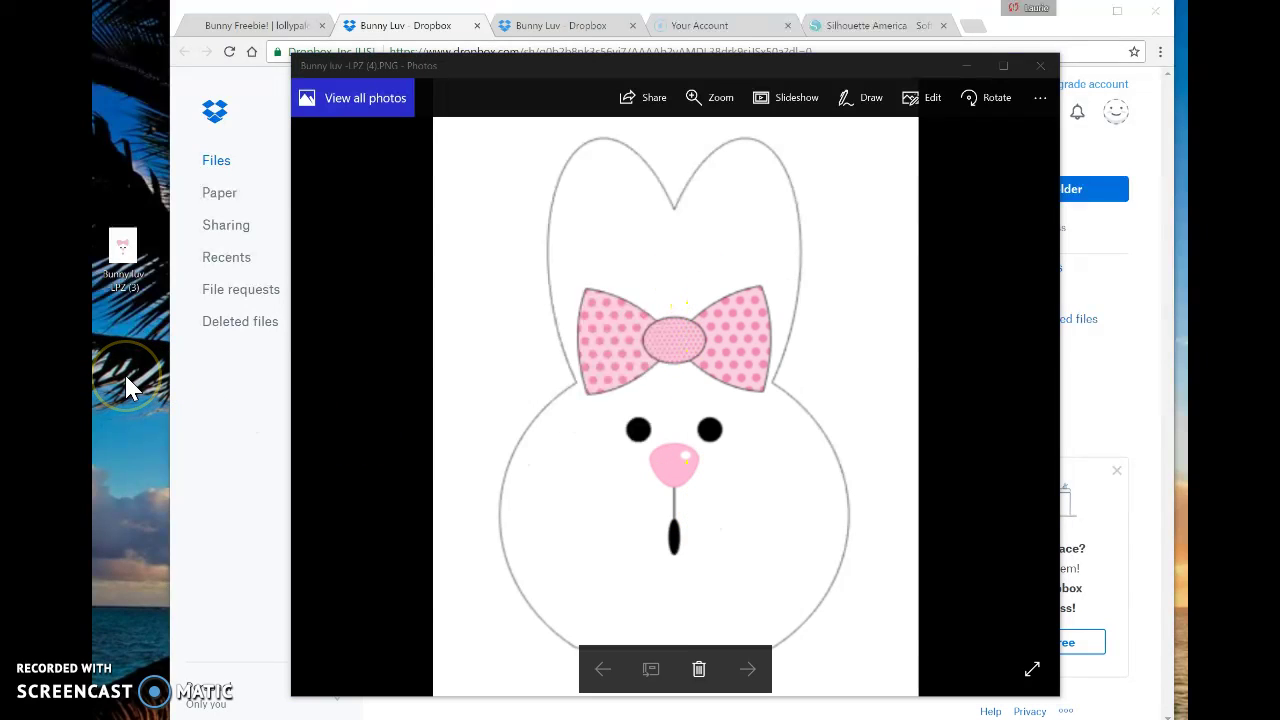
pyautogui.rightClick(124, 372)
pyautogui.click(116, 446)
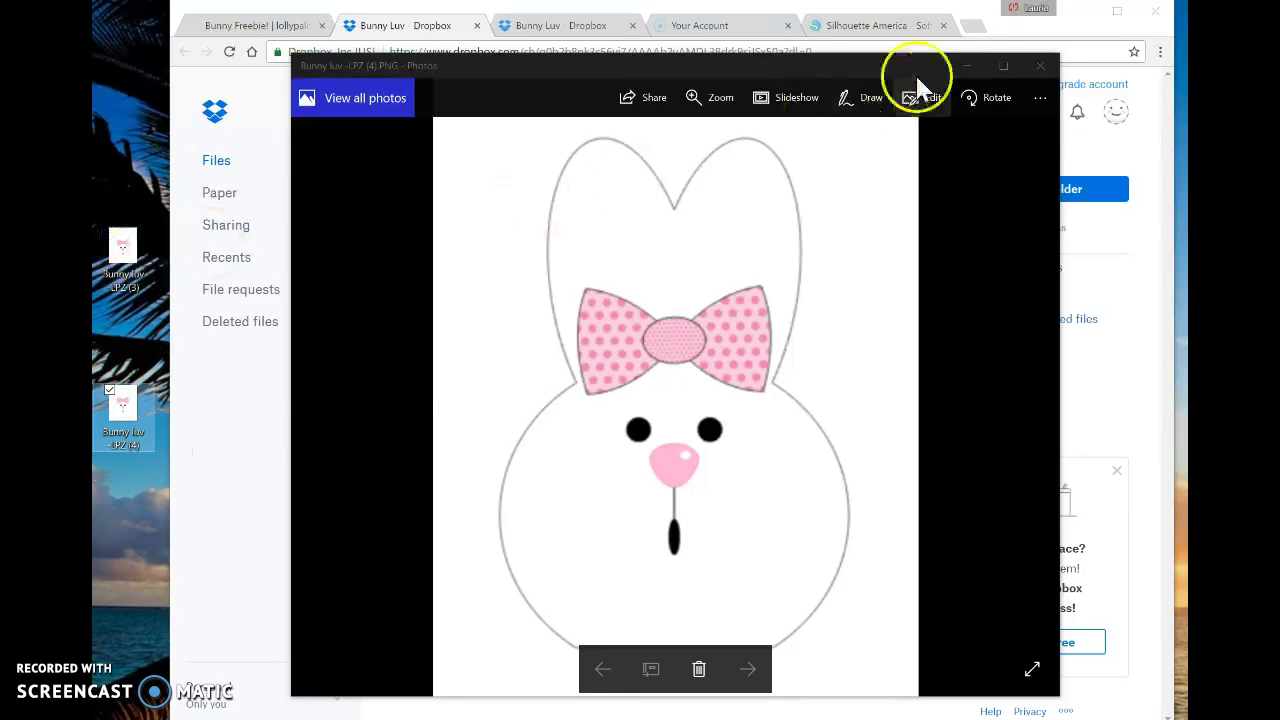
pyautogui.click(1040, 67)
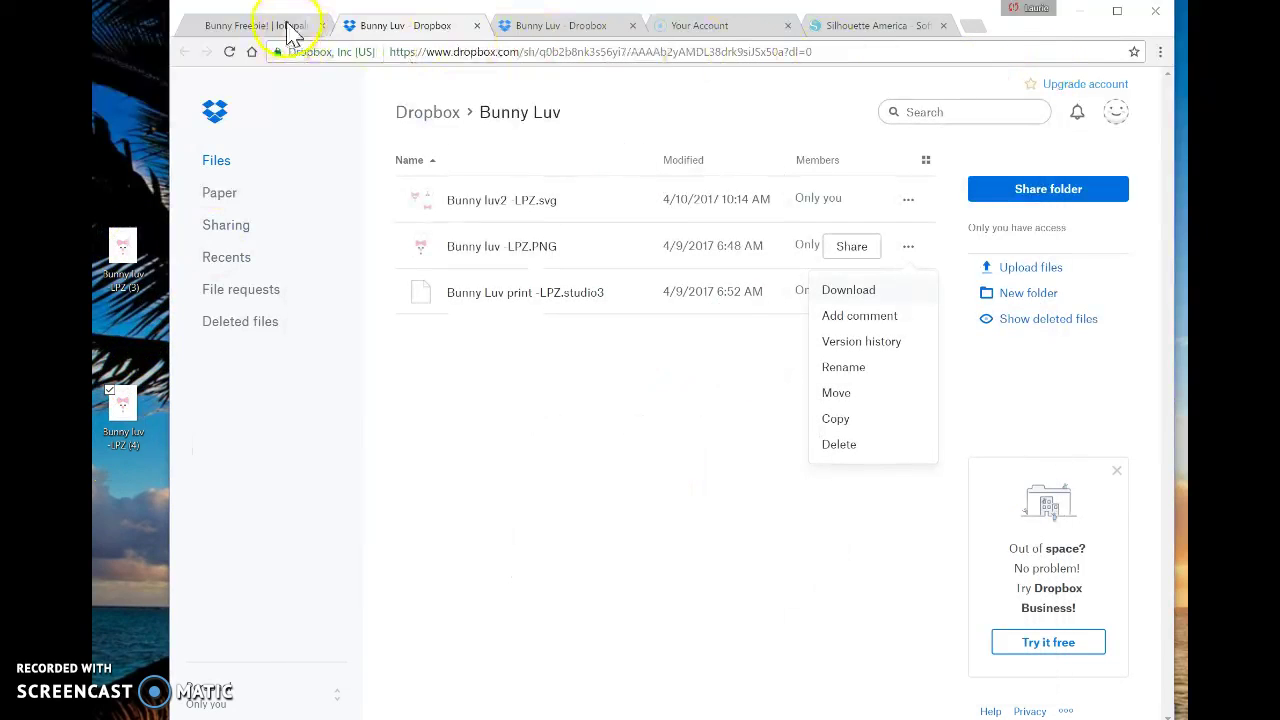
# Switch back to the Bunny Freebie! tab while Silhouette Studio Designer Edition loads.
pyautogui.click(286, 28)
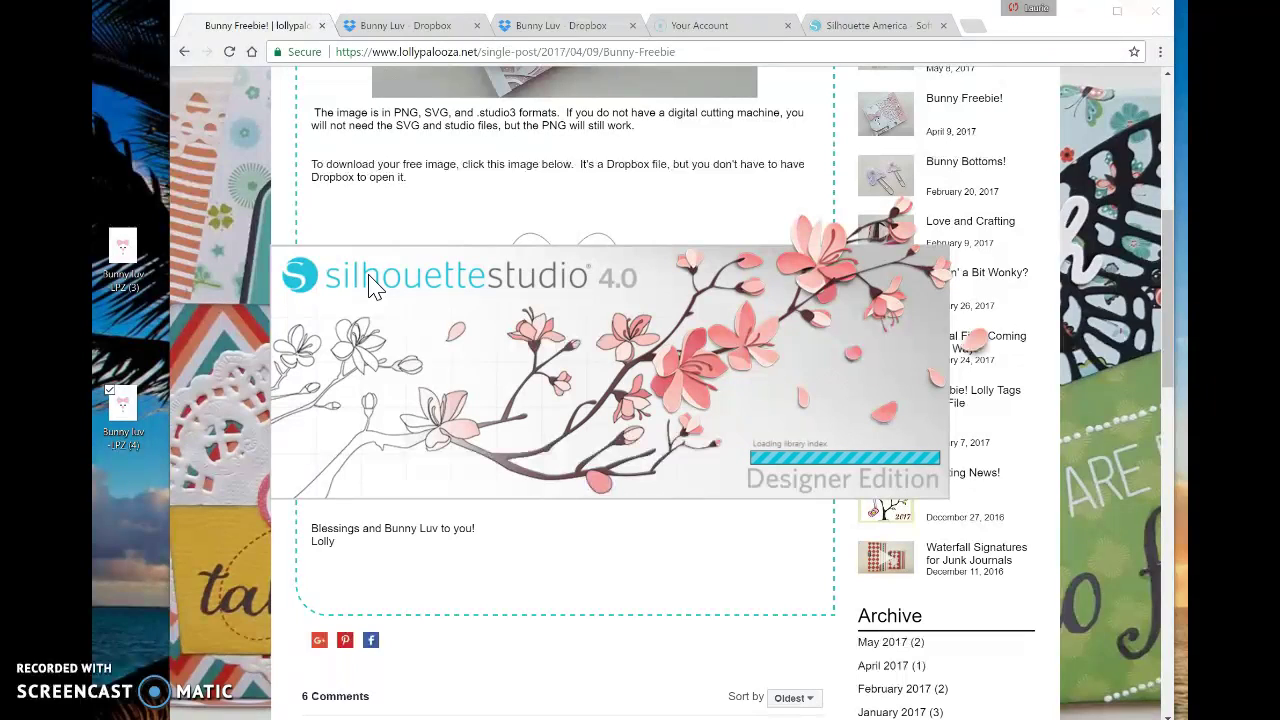
# Dismiss Recovered Documents and set the page Width and Height to 12 inches in Page Setup.
pyautogui.click(106, 518)
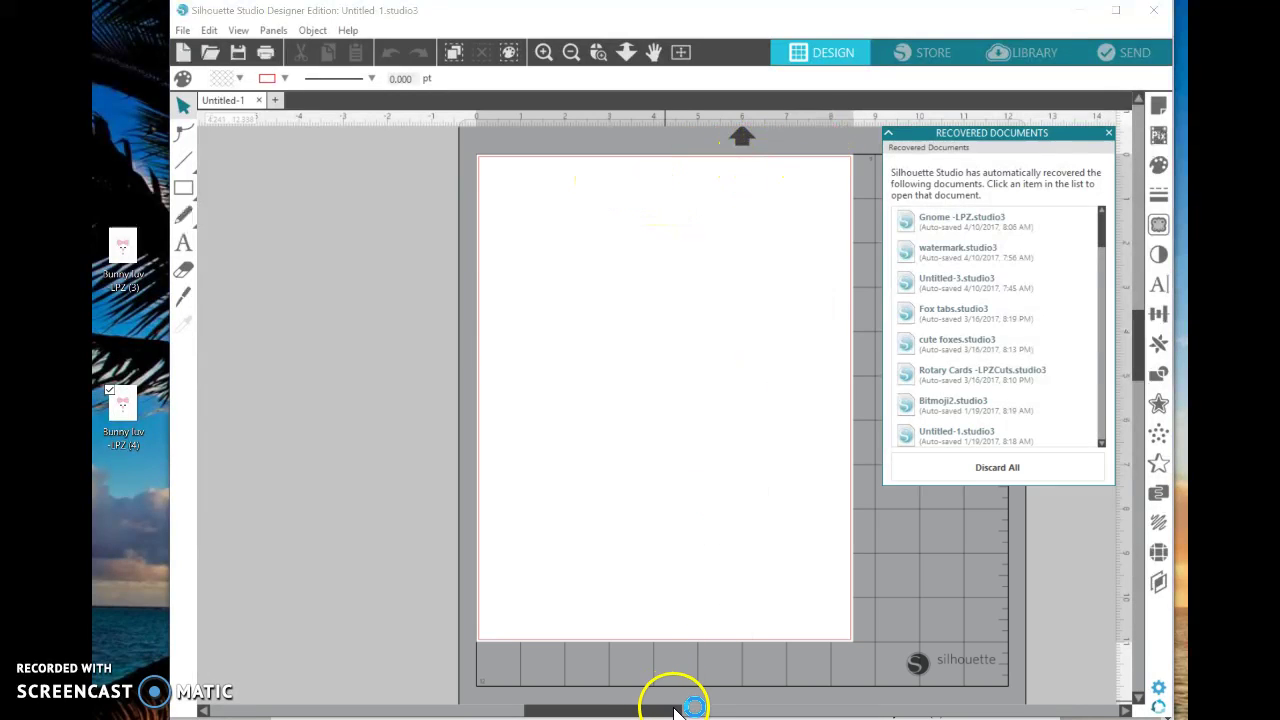
pyautogui.moveTo(672, 708); pyautogui.dragTo(694, 708)
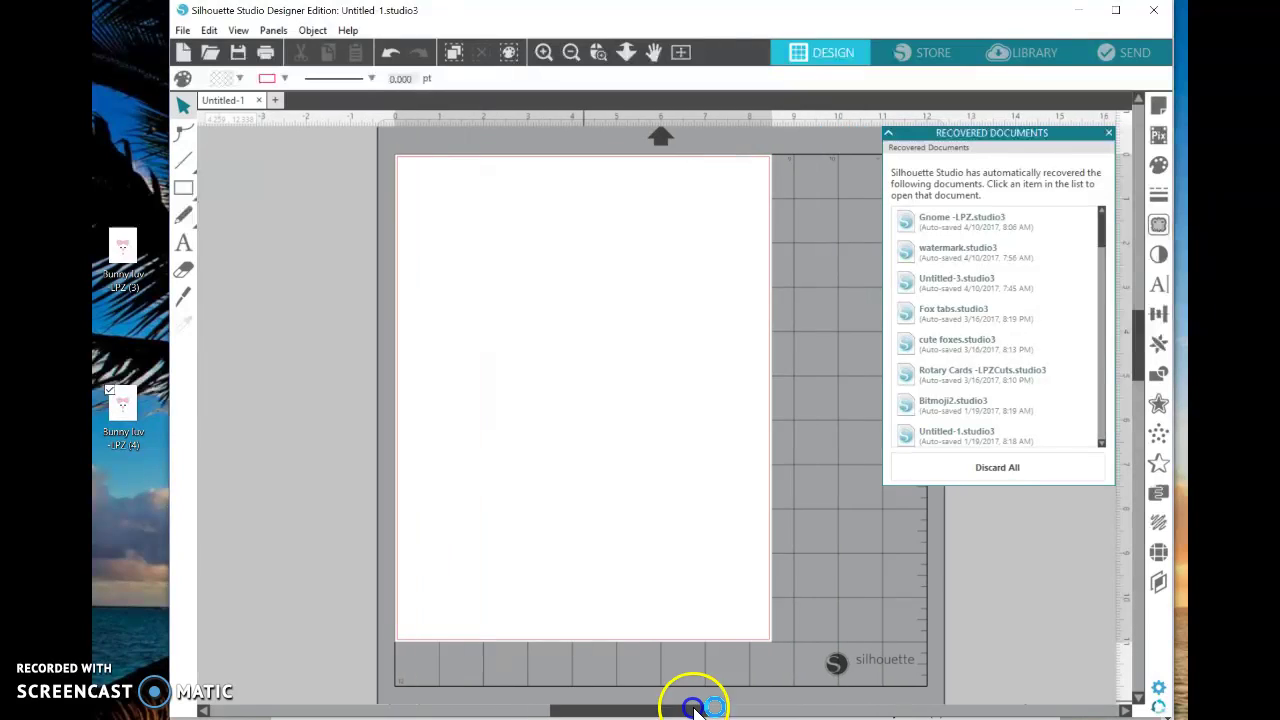
pyautogui.click(1109, 133)
pyautogui.click(1158, 106)
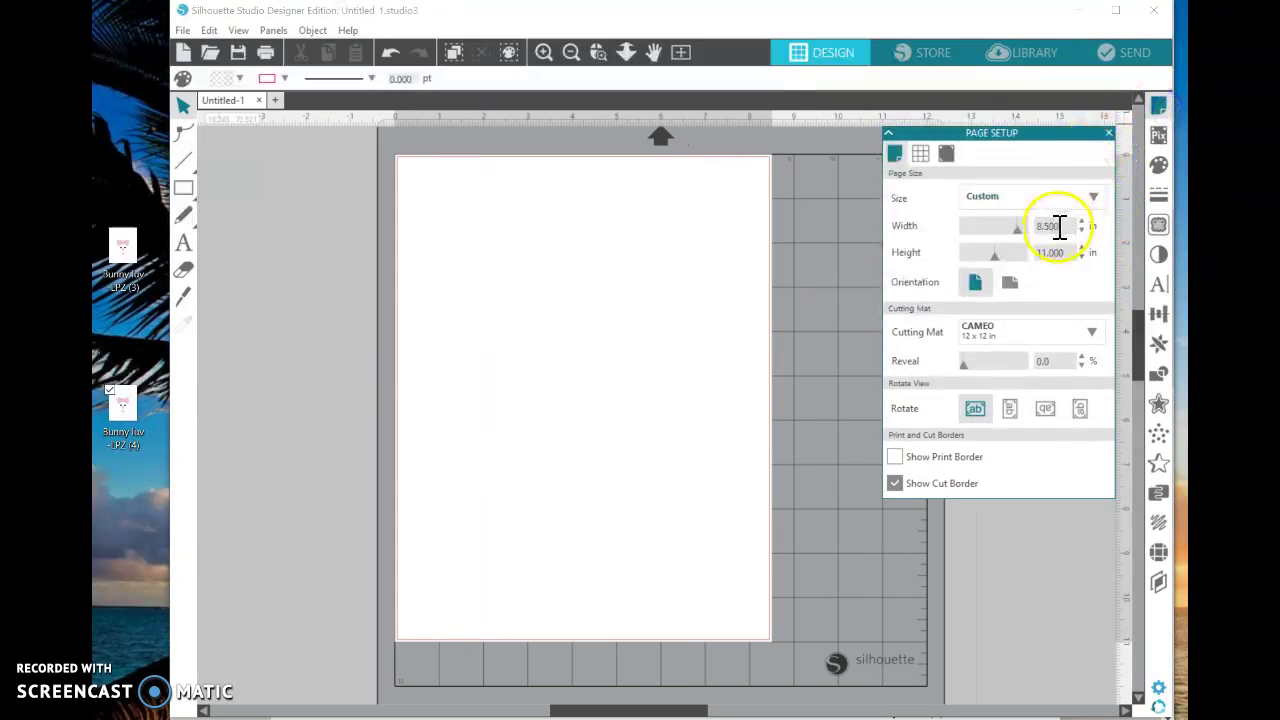
pyautogui.click(1054, 225)
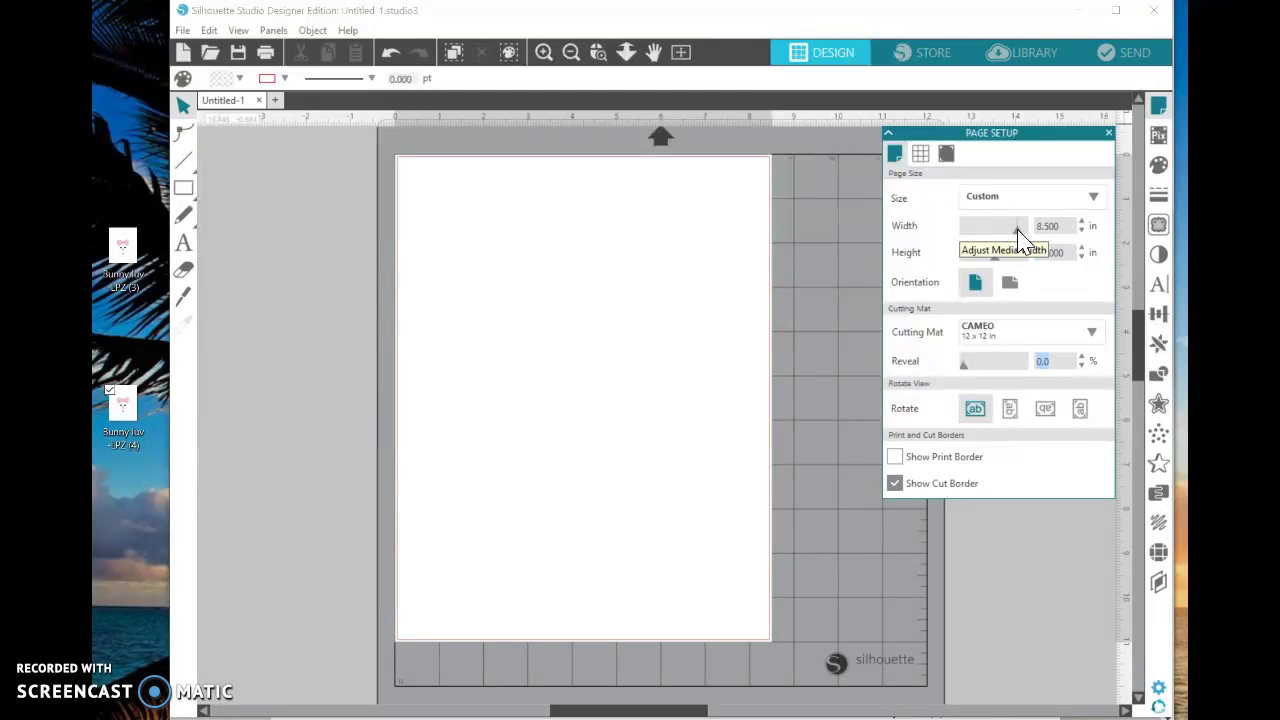
pyautogui.click(1051, 252)
pyautogui.write('12')
pyautogui.press('Tab')
pyautogui.write('12')
pyautogui.press('Tab')
# Turn on Show Grid on the Grid tab and close Page Setup.
pyautogui.click(909, 138)
pyautogui.click(622, 103)
pyautogui.click(920, 153)
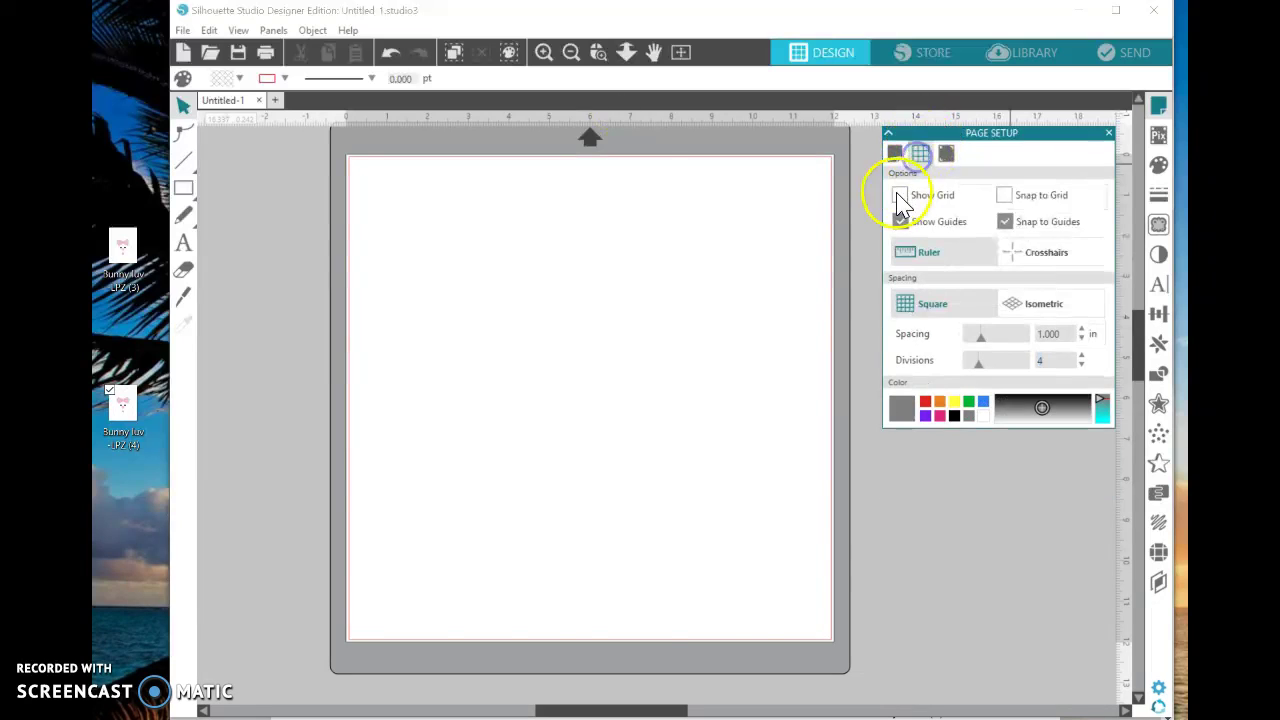
pyautogui.click(899, 195)
pyautogui.click(1109, 134)
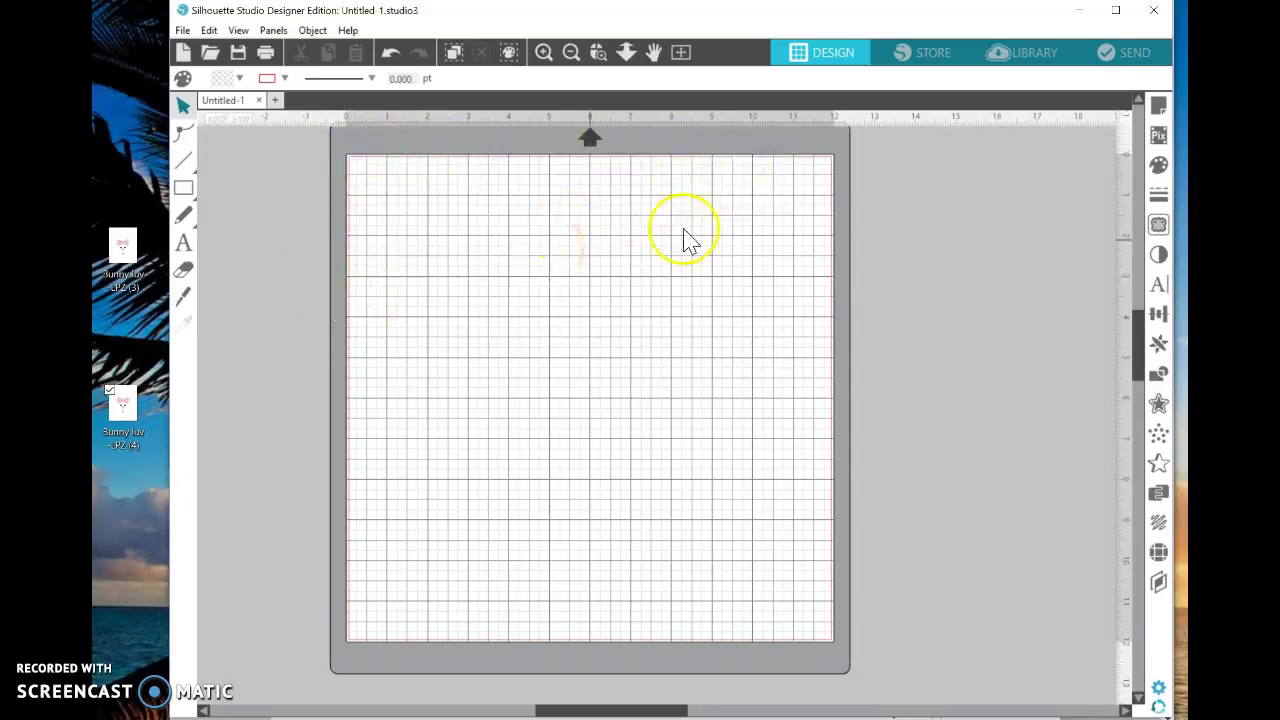
# Change the page back to 8.5 by 11 inches portrait and turn the grid off.
pyautogui.click(1160, 108)
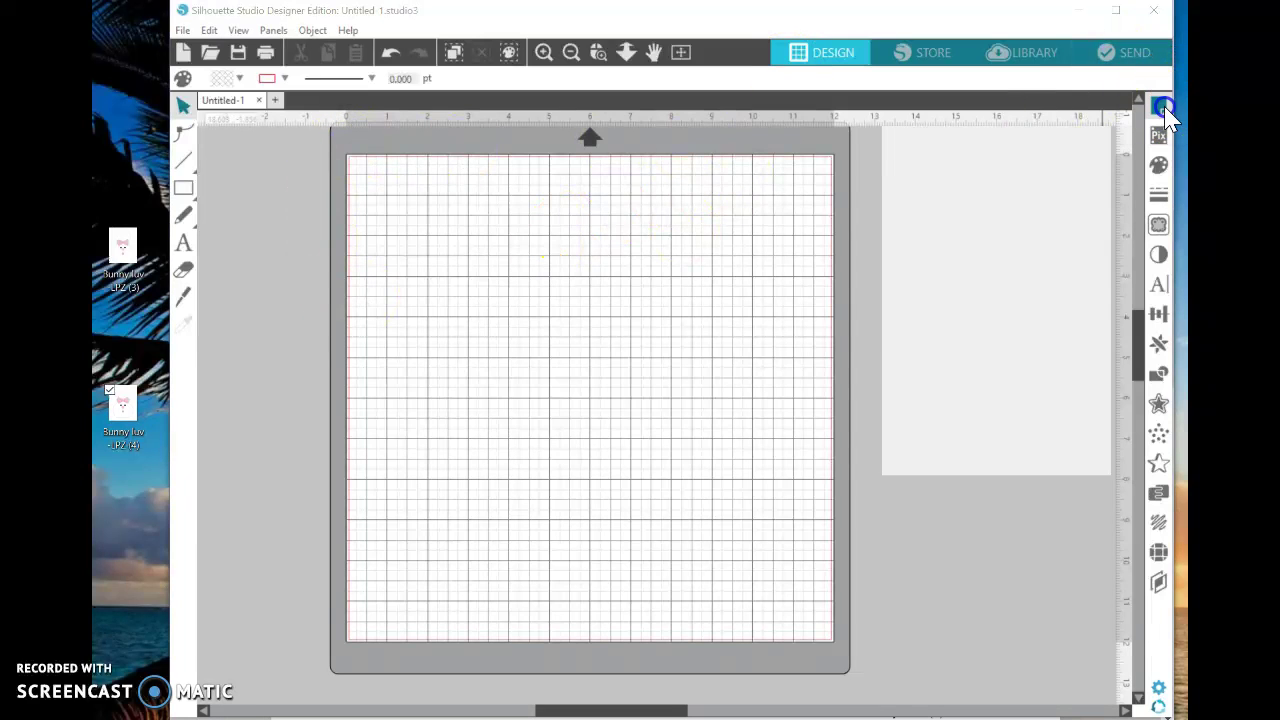
pyautogui.click(1035, 226)
pyautogui.write('8.500')
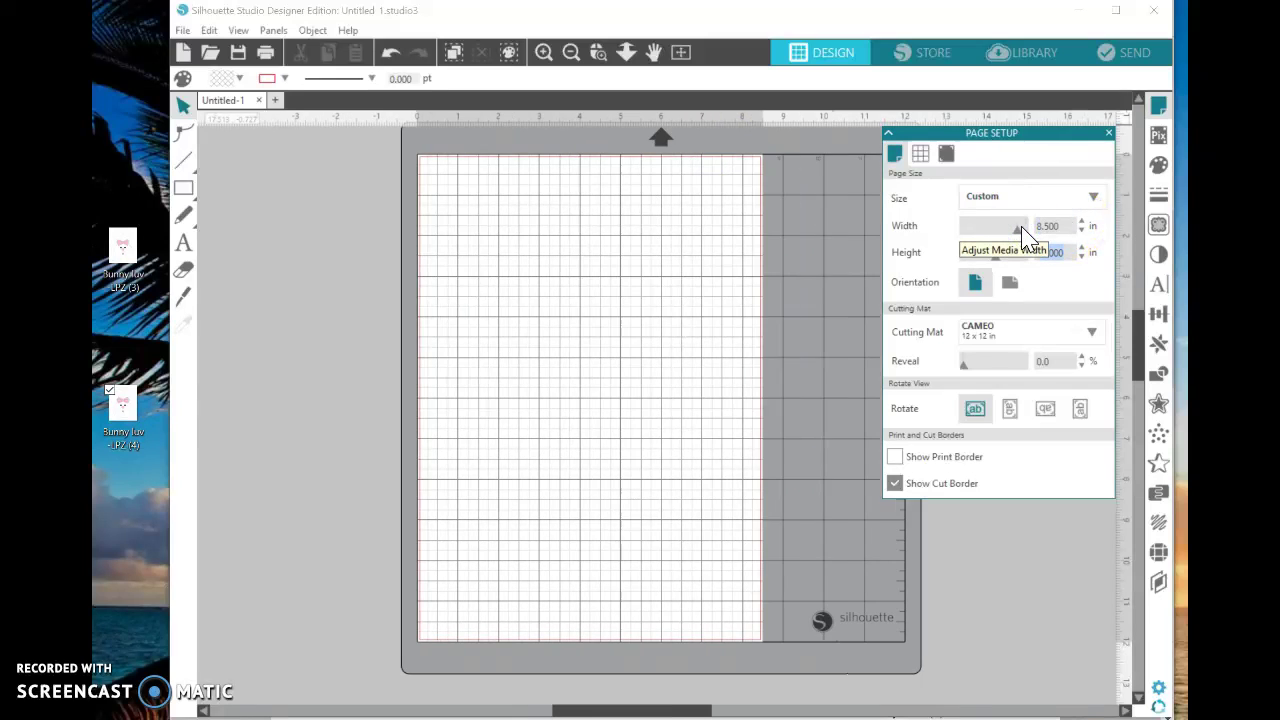
pyautogui.click(1072, 345)
pyautogui.write('11')
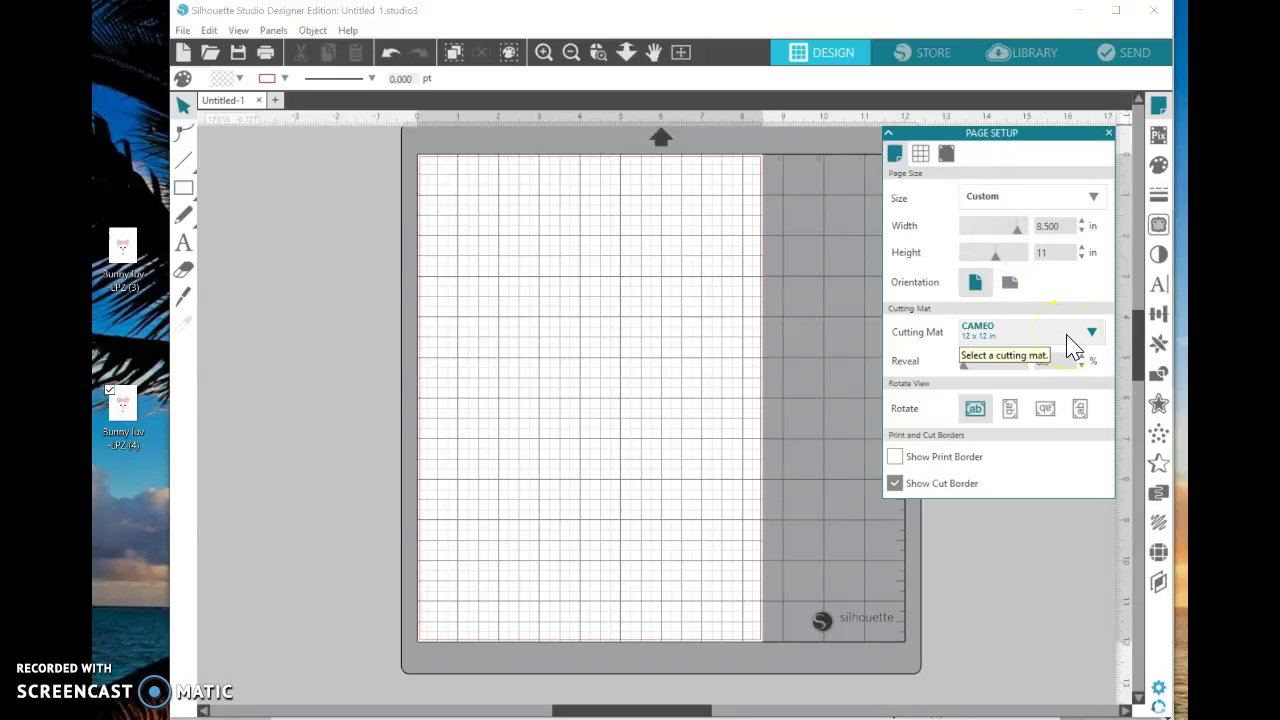
pyautogui.press('Tab')
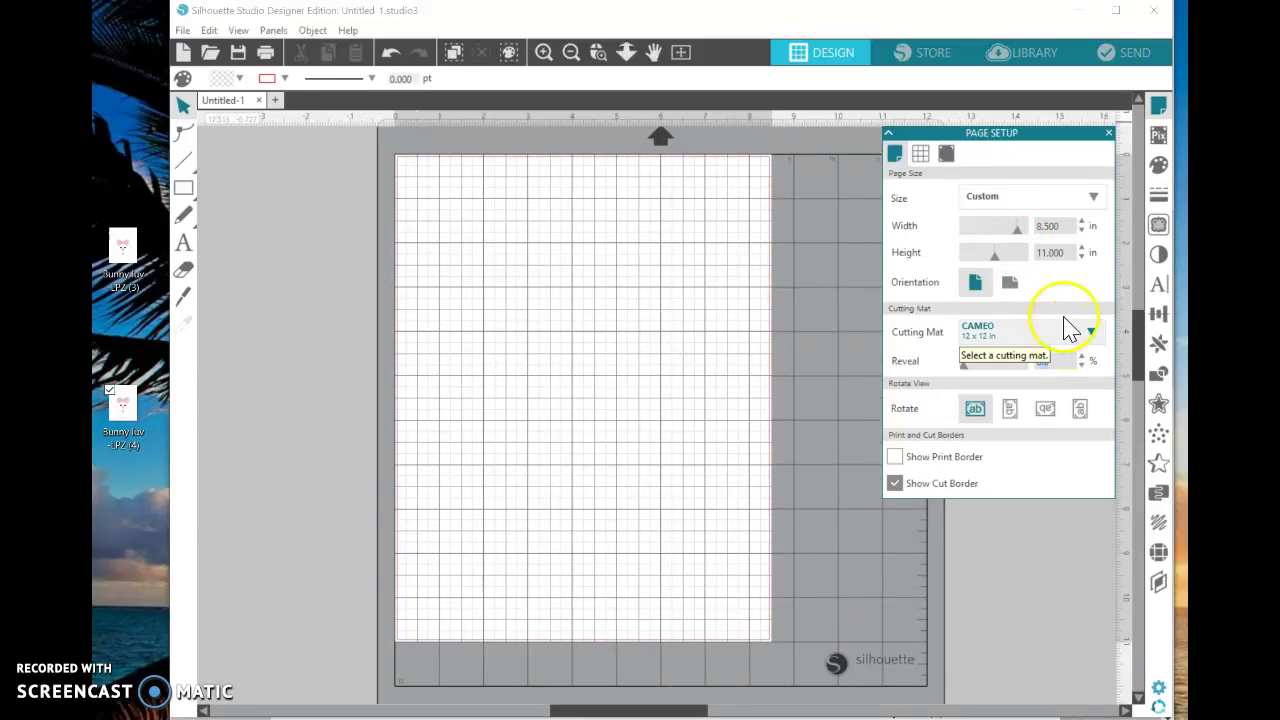
pyautogui.click(921, 153)
pyautogui.click(900, 195)
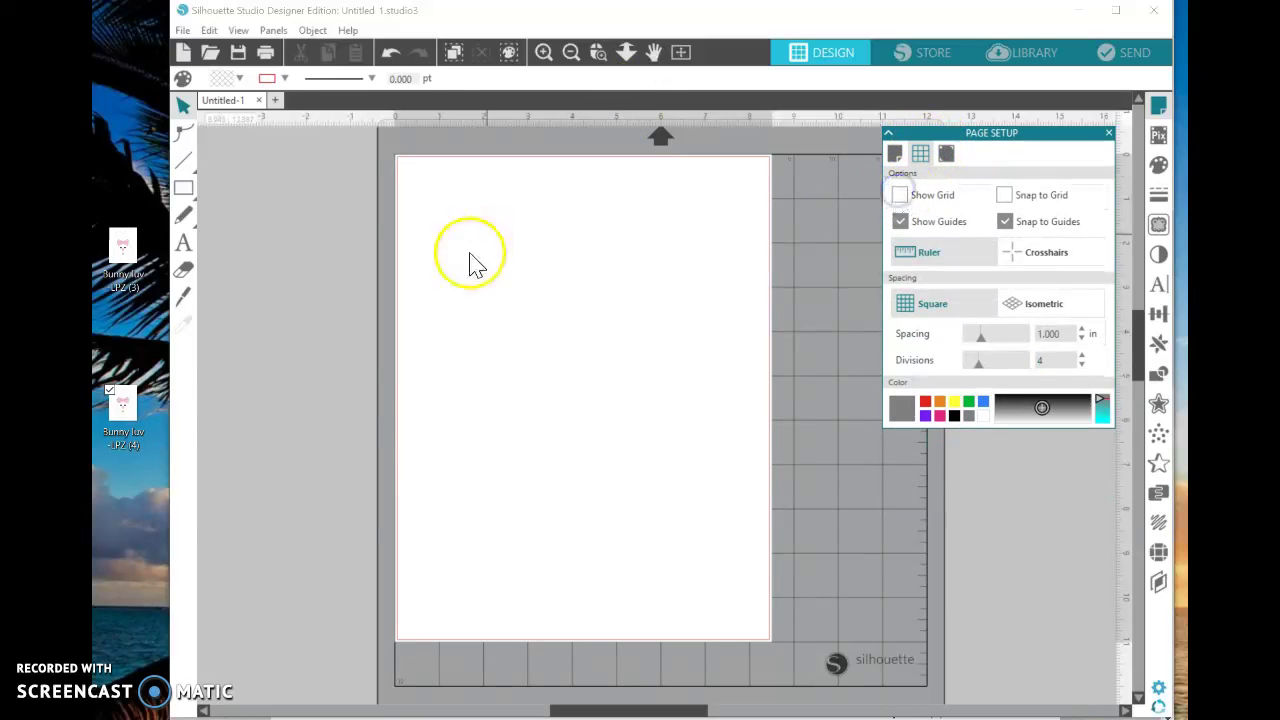
pyautogui.click(1109, 133)
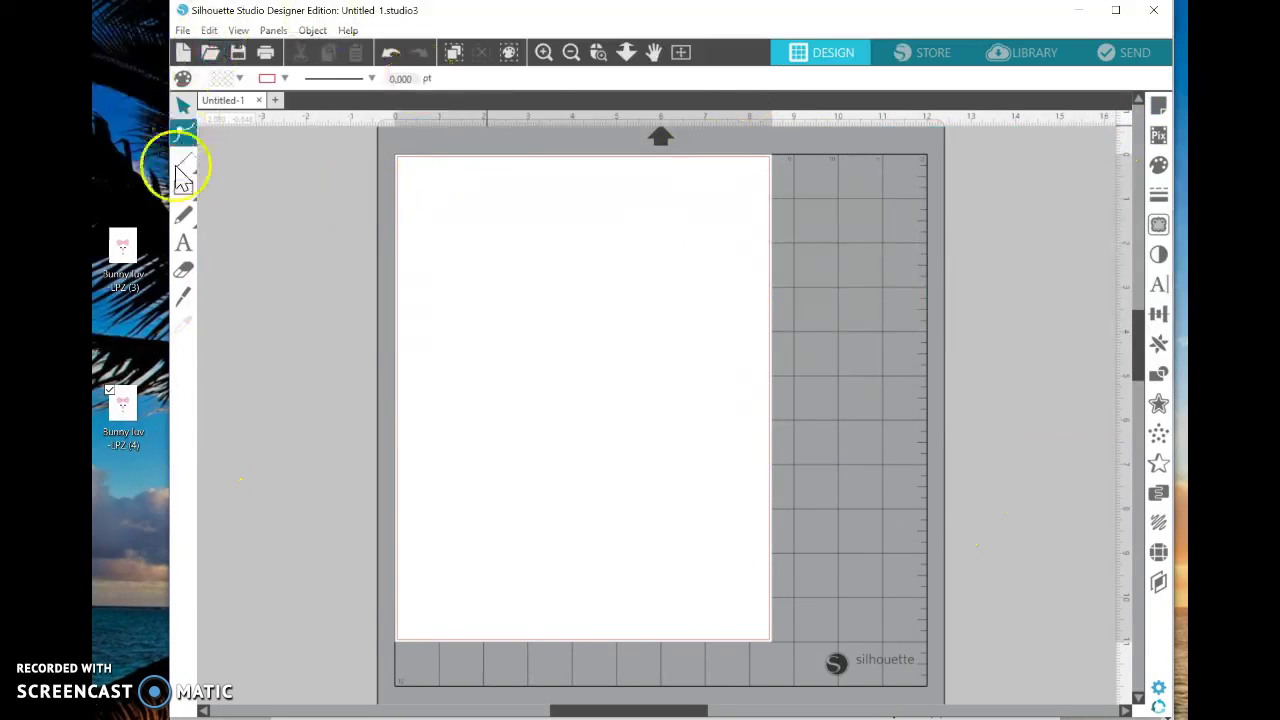
# Drag the bunny PNG from the desktop onto the page, zoom in, and place it upper middle.
pyautogui.moveTo(120, 255); pyautogui.dragTo(529, 285)
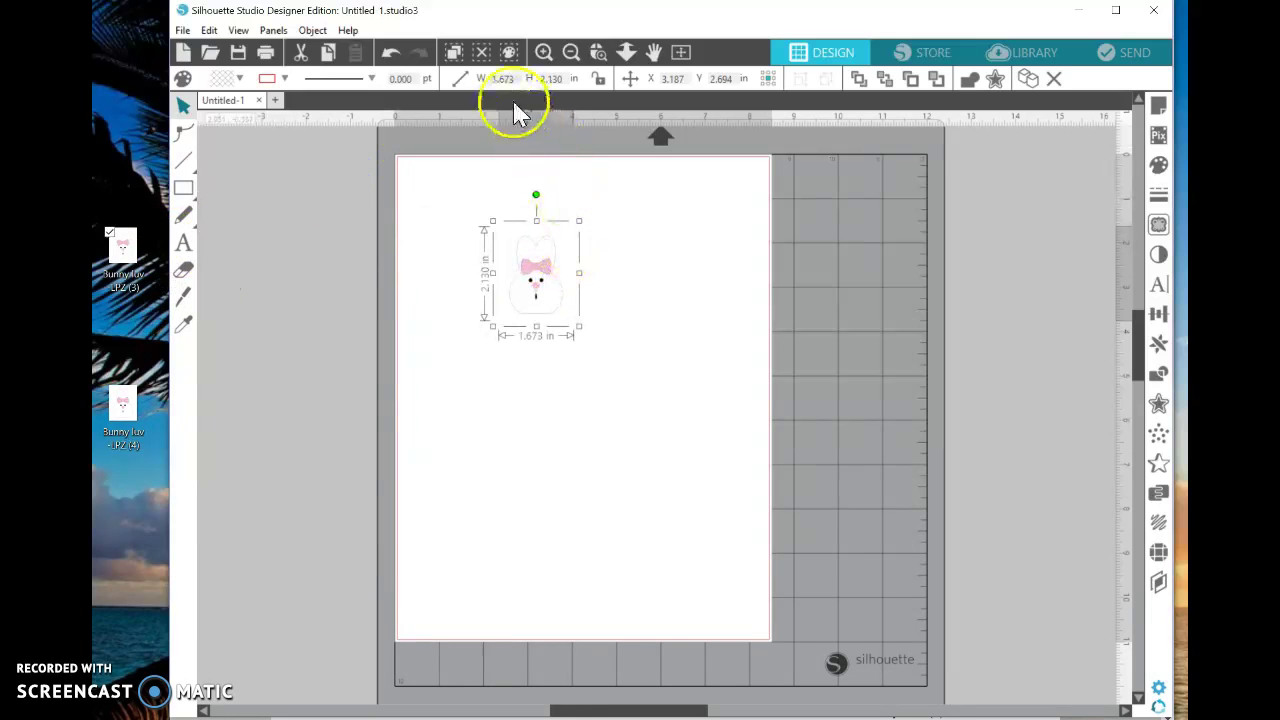
pyautogui.click(543, 52)
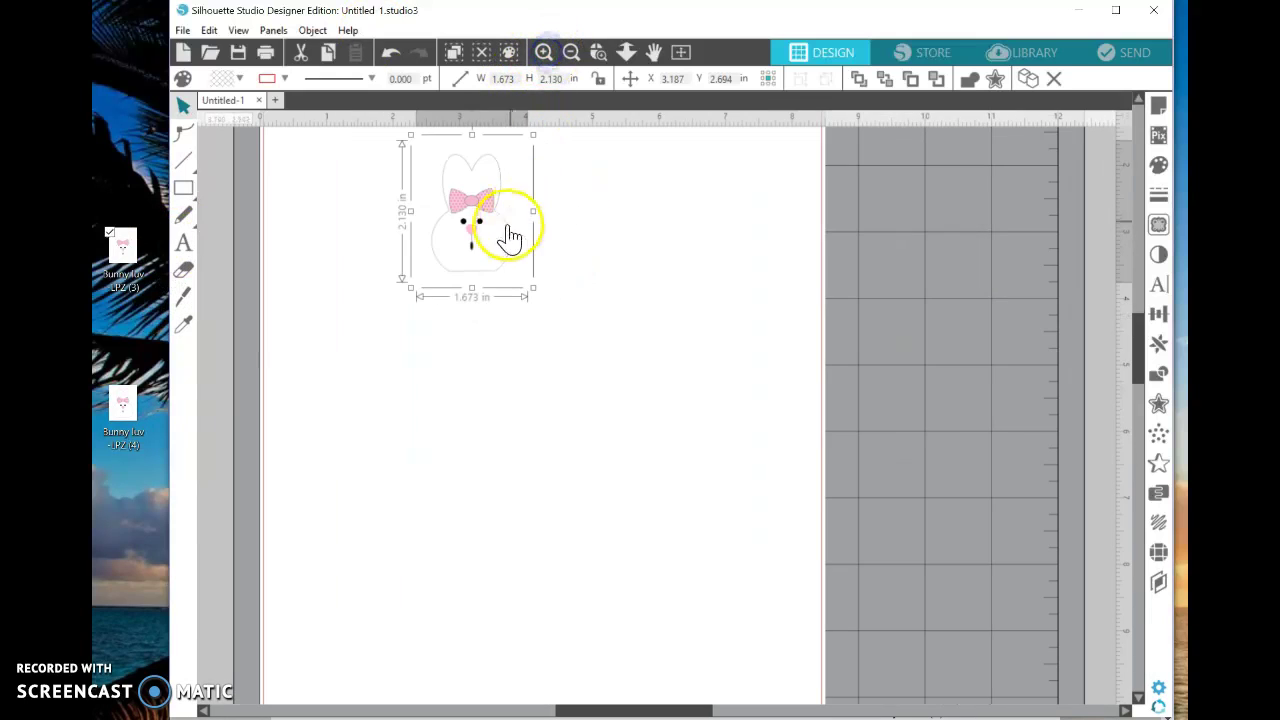
pyautogui.moveTo(495, 245); pyautogui.dragTo(498, 340)
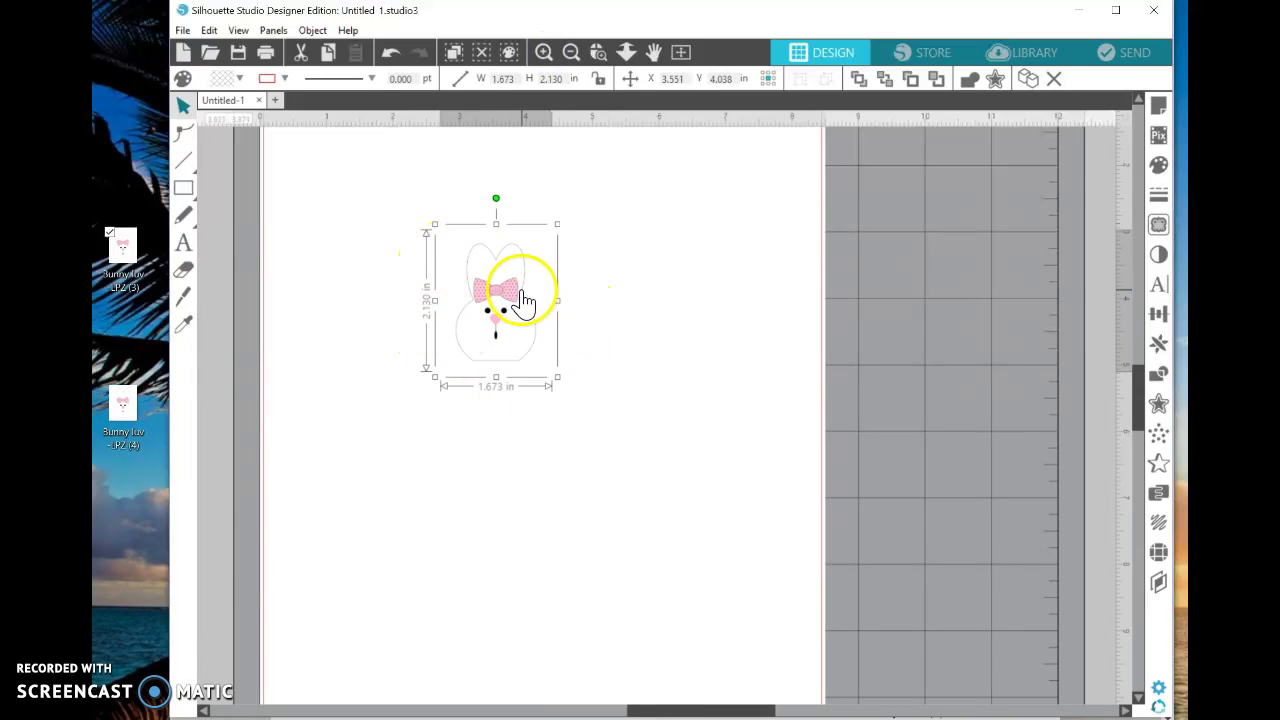
pyautogui.moveTo(523, 311); pyautogui.dragTo(487, 330)
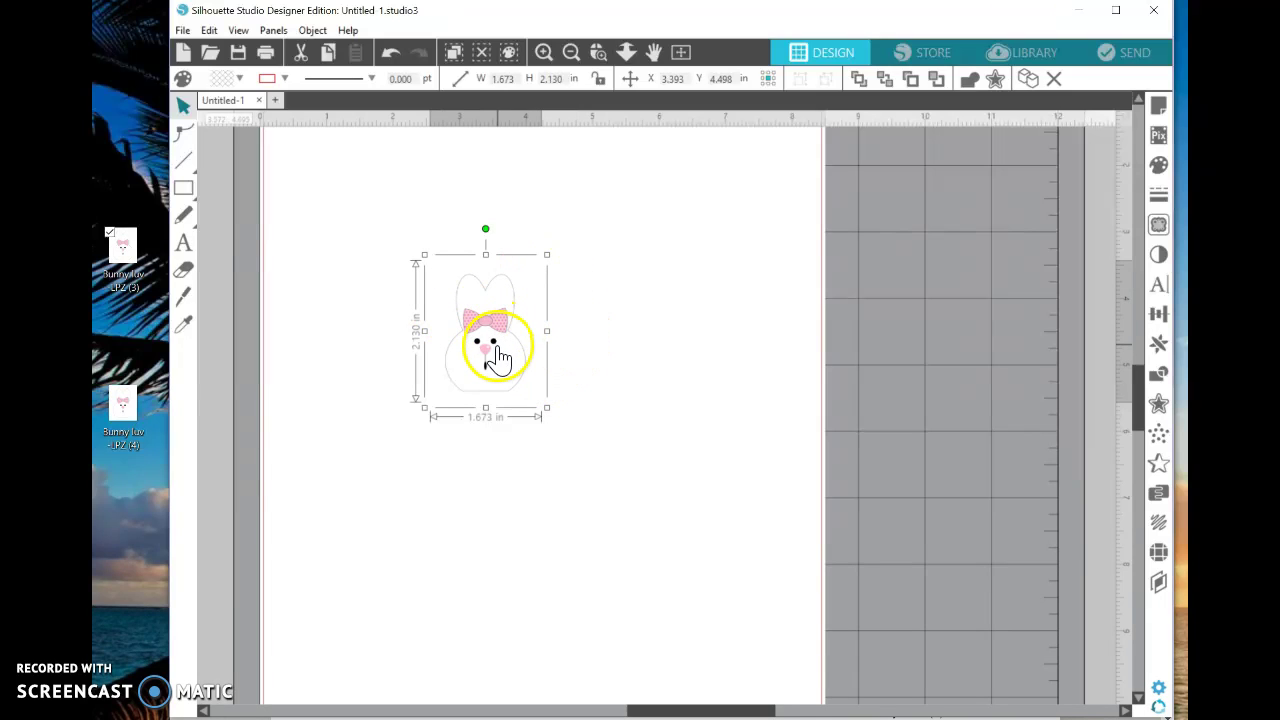
pyautogui.rightClick(497, 360)
pyautogui.click(543, 443)
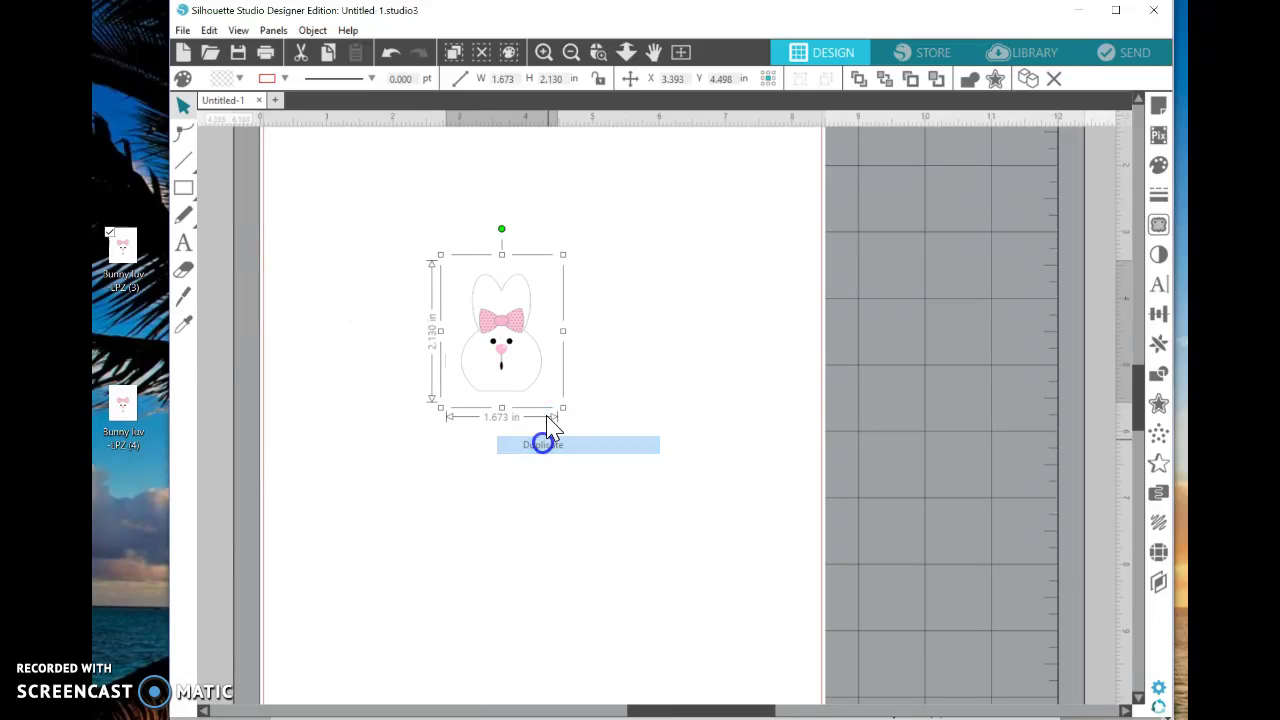
pyautogui.moveTo(540, 388); pyautogui.dragTo(568, 384)
pyautogui.click(645, 373)
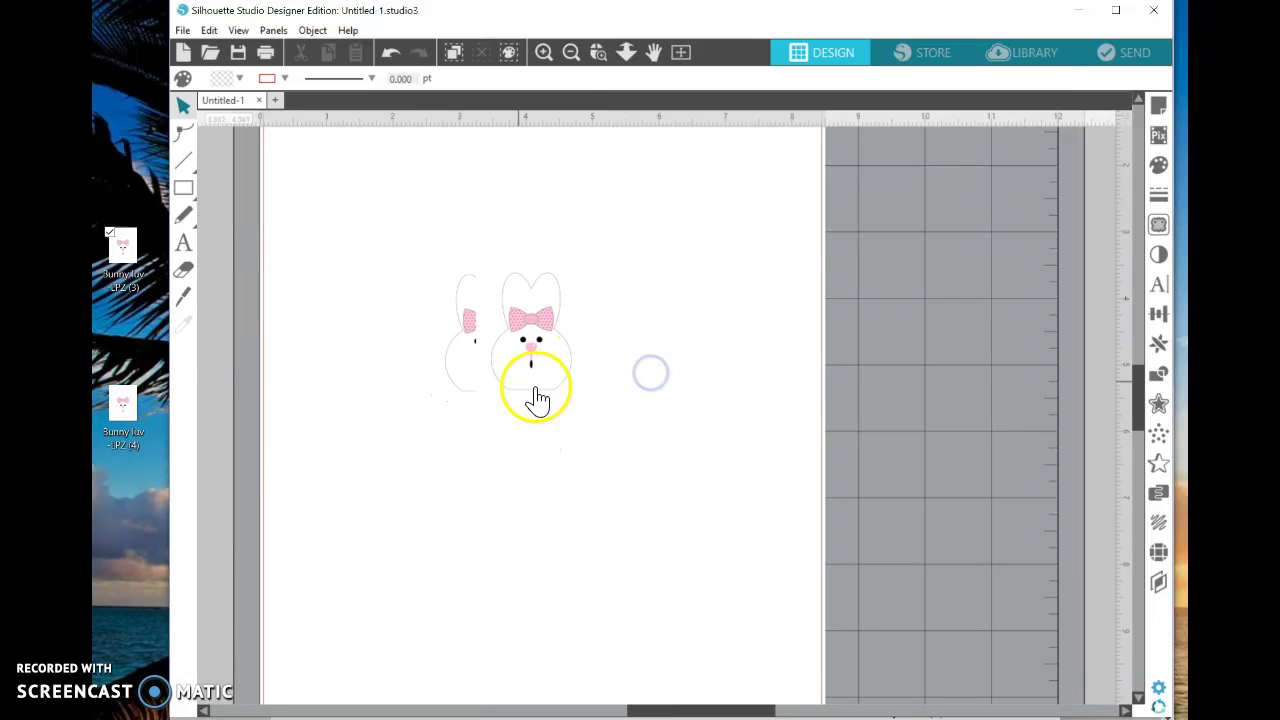
pyautogui.moveTo(537, 354); pyautogui.dragTo(915, 325)
pyautogui.rightClick(913, 322)
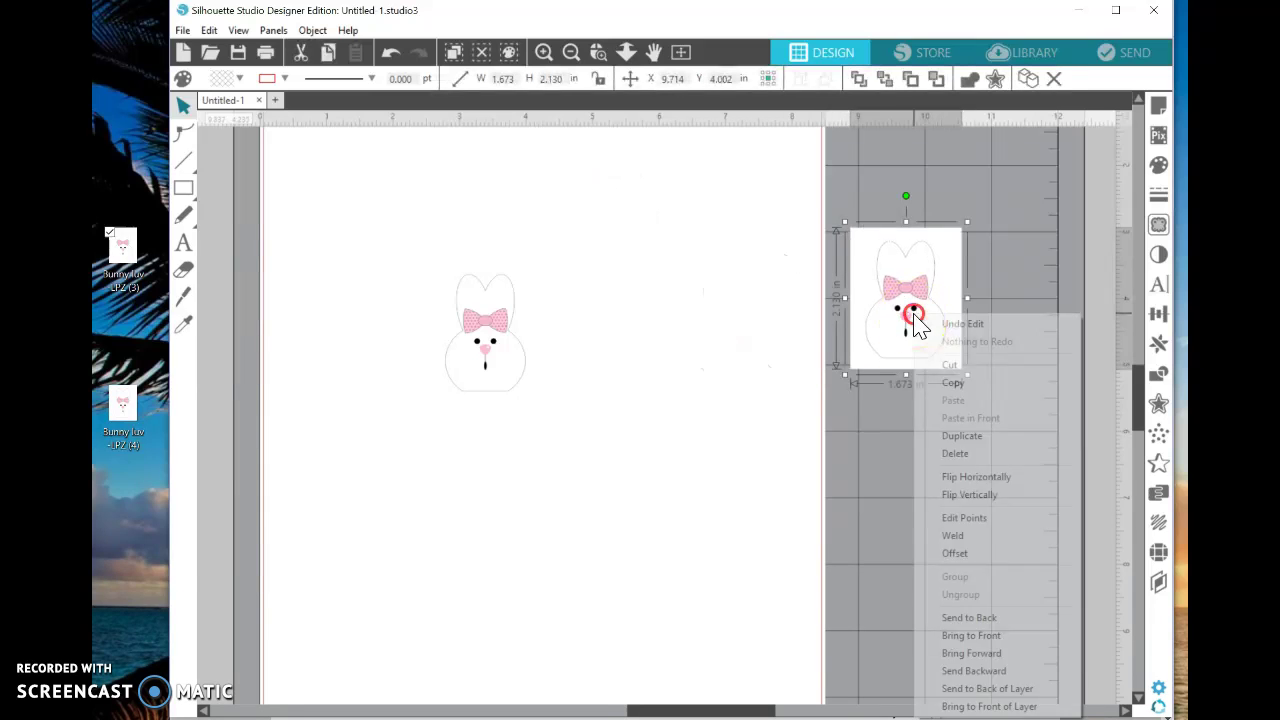
pyautogui.click(957, 452)
pyautogui.click(517, 347)
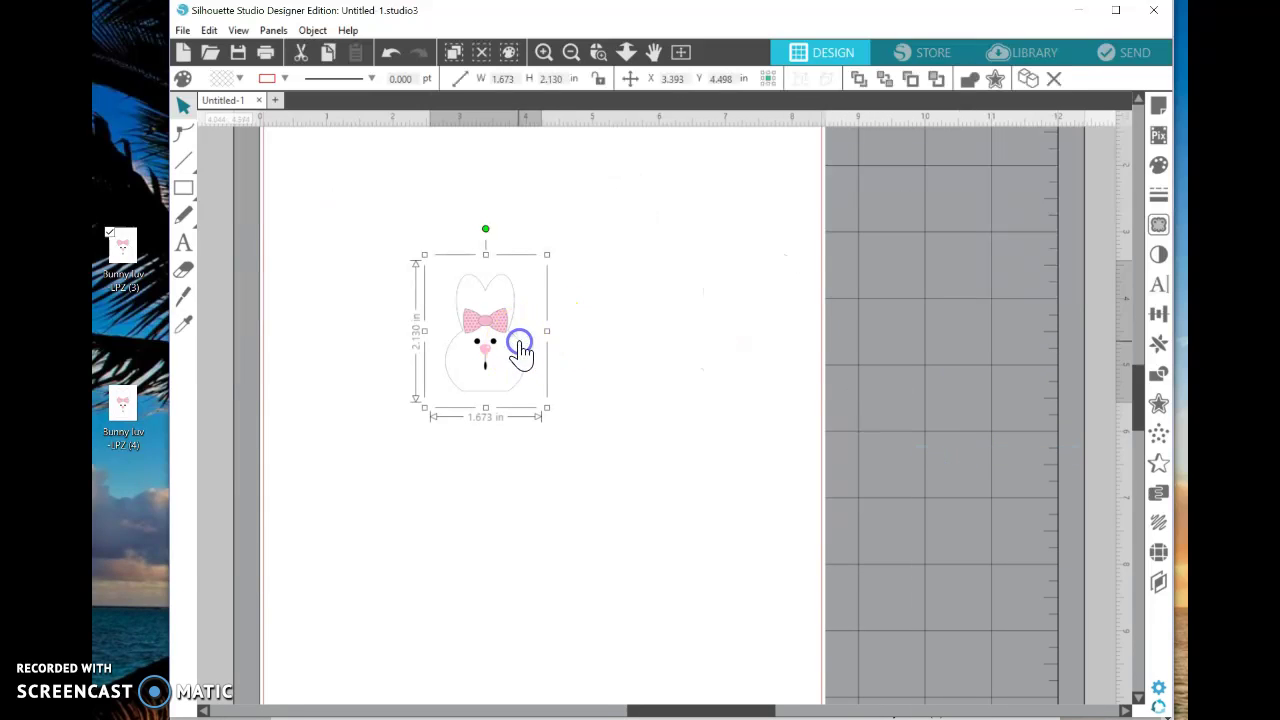
# Trace the bunny's outline within a selected trace area at a 95% threshold.
pyautogui.click(1158, 224)
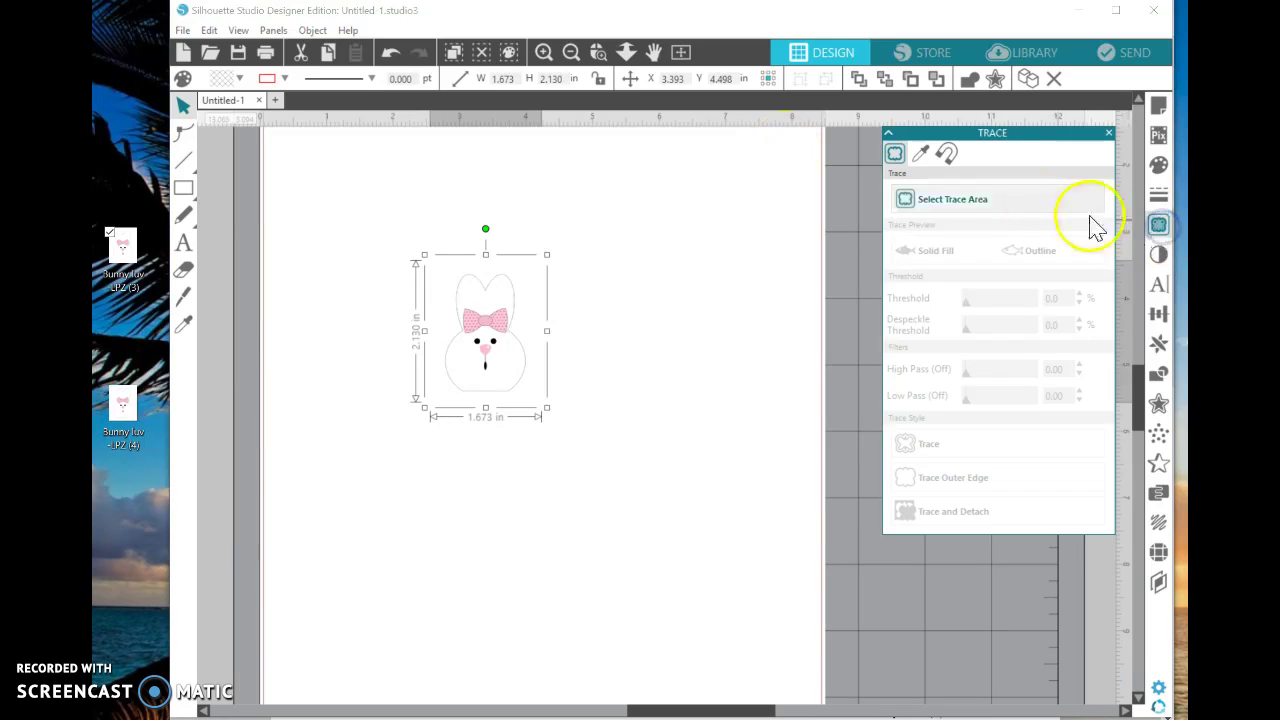
pyautogui.click(982, 200)
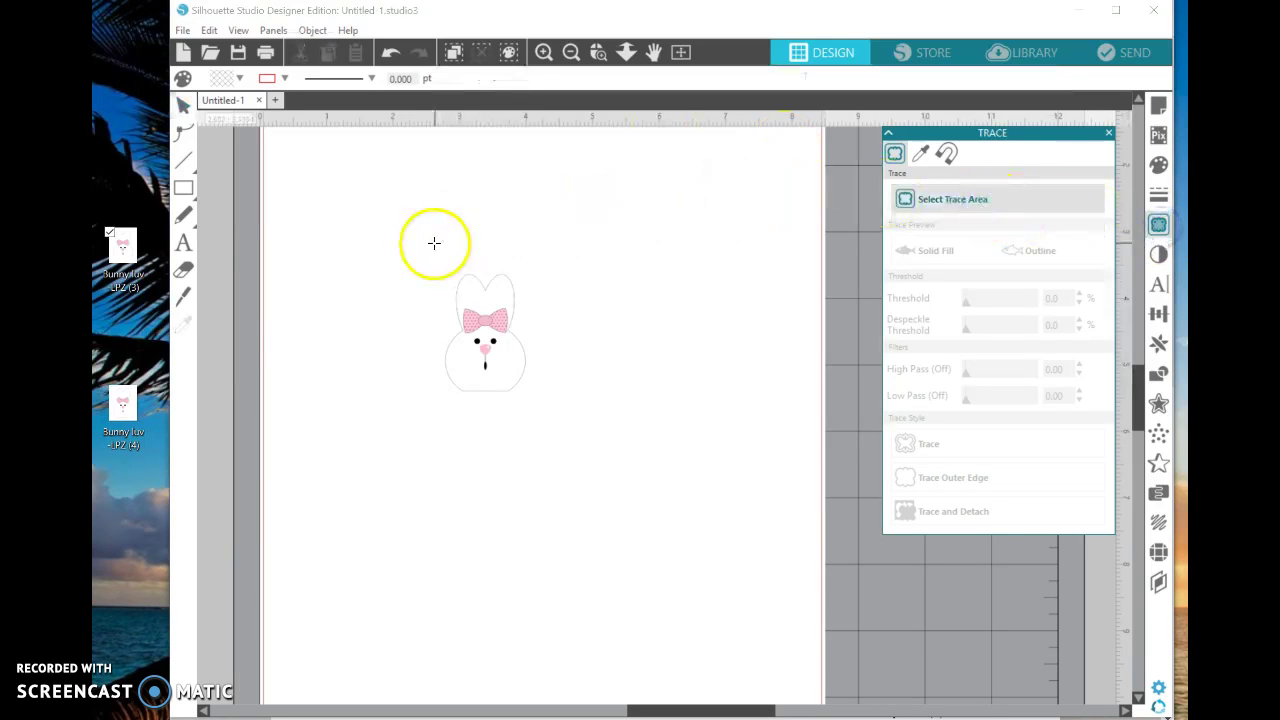
pyautogui.moveTo(434, 242); pyautogui.dragTo(550, 425)
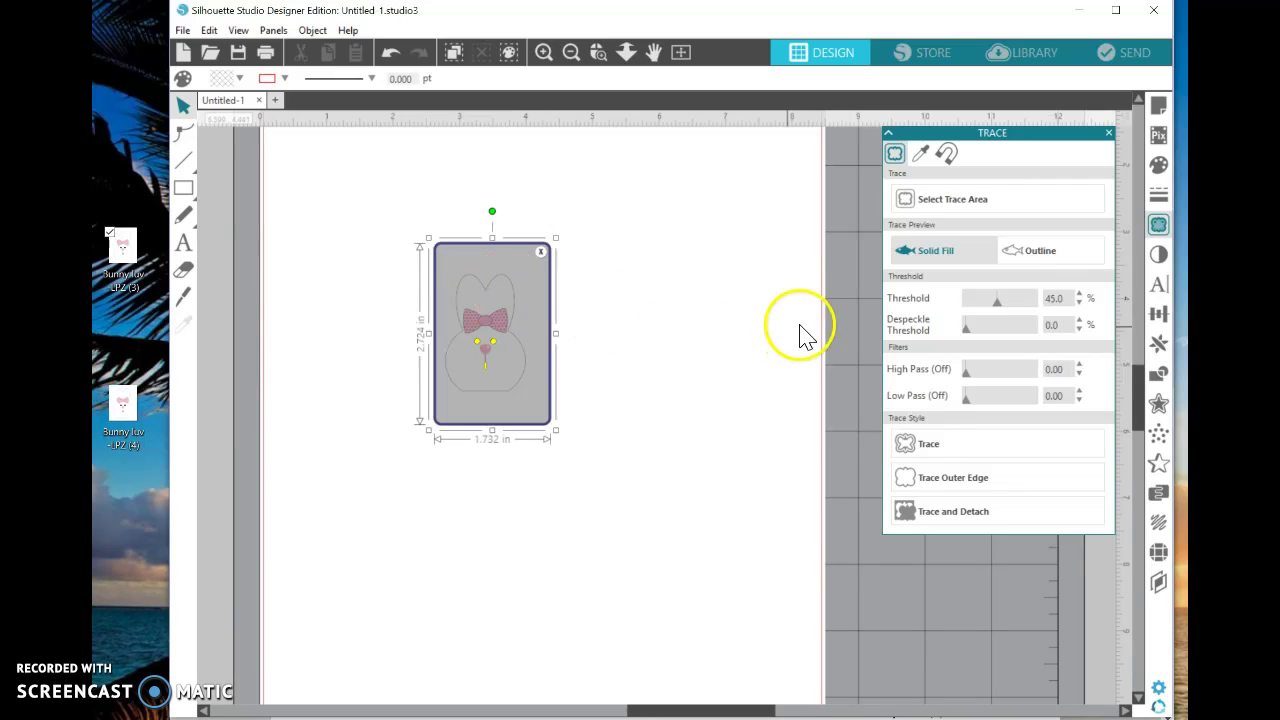
pyautogui.moveTo(998, 303); pyautogui.dragTo(1031, 303)
pyautogui.click(1088, 293)
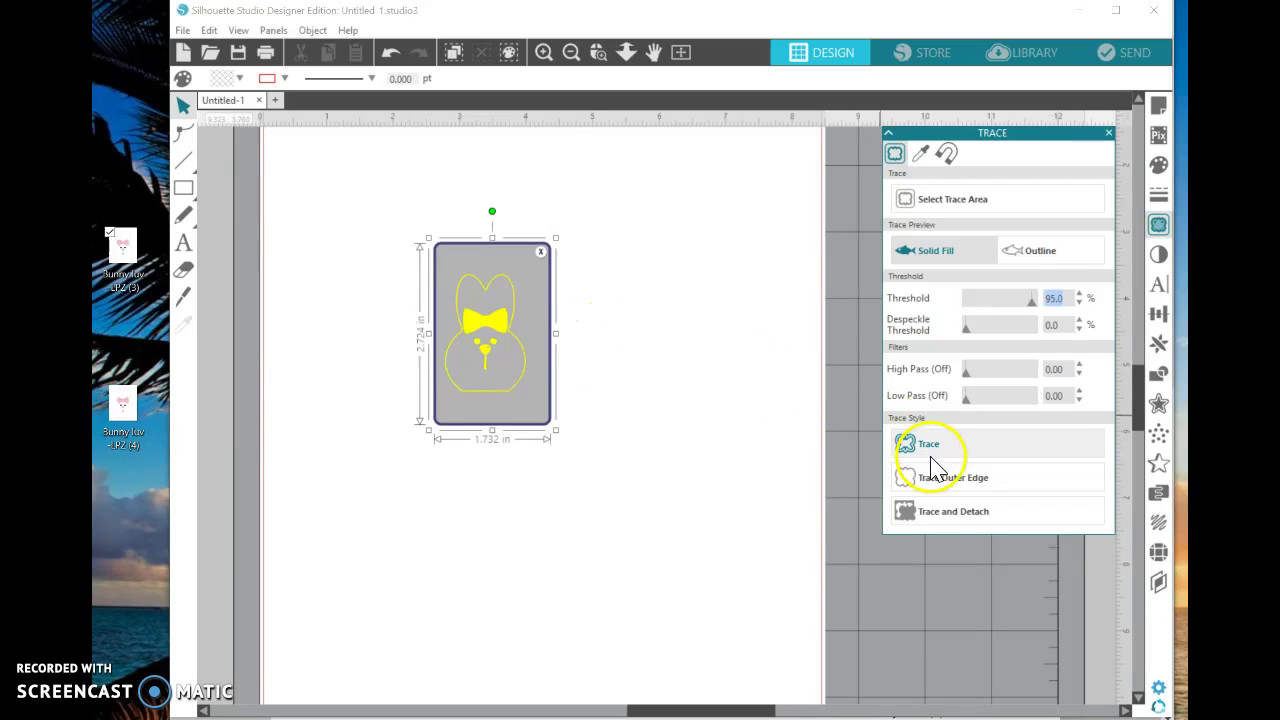
pyautogui.click(940, 513)
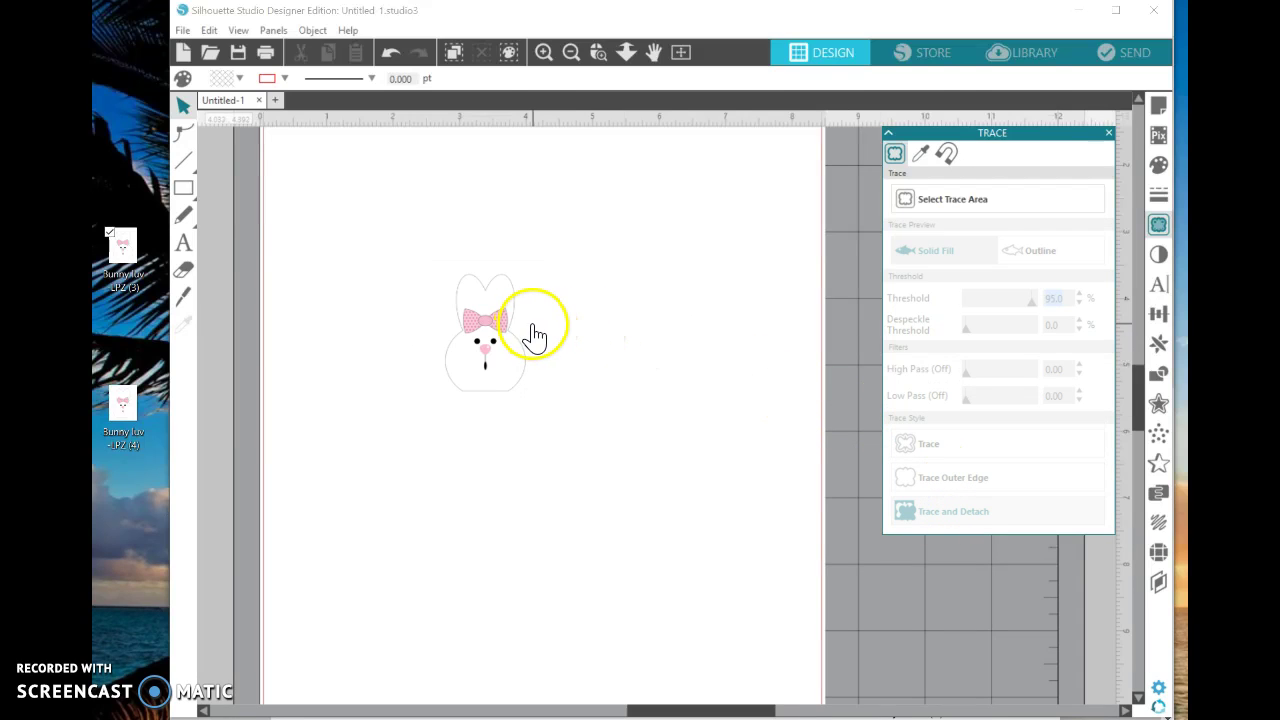
# Drag the leftover detached piece aside and delete it, keeping one bunny.
pyautogui.click(475, 322)
pyautogui.moveTo(476, 330); pyautogui.dragTo(251, 340)
pyautogui.rightClick(252, 333)
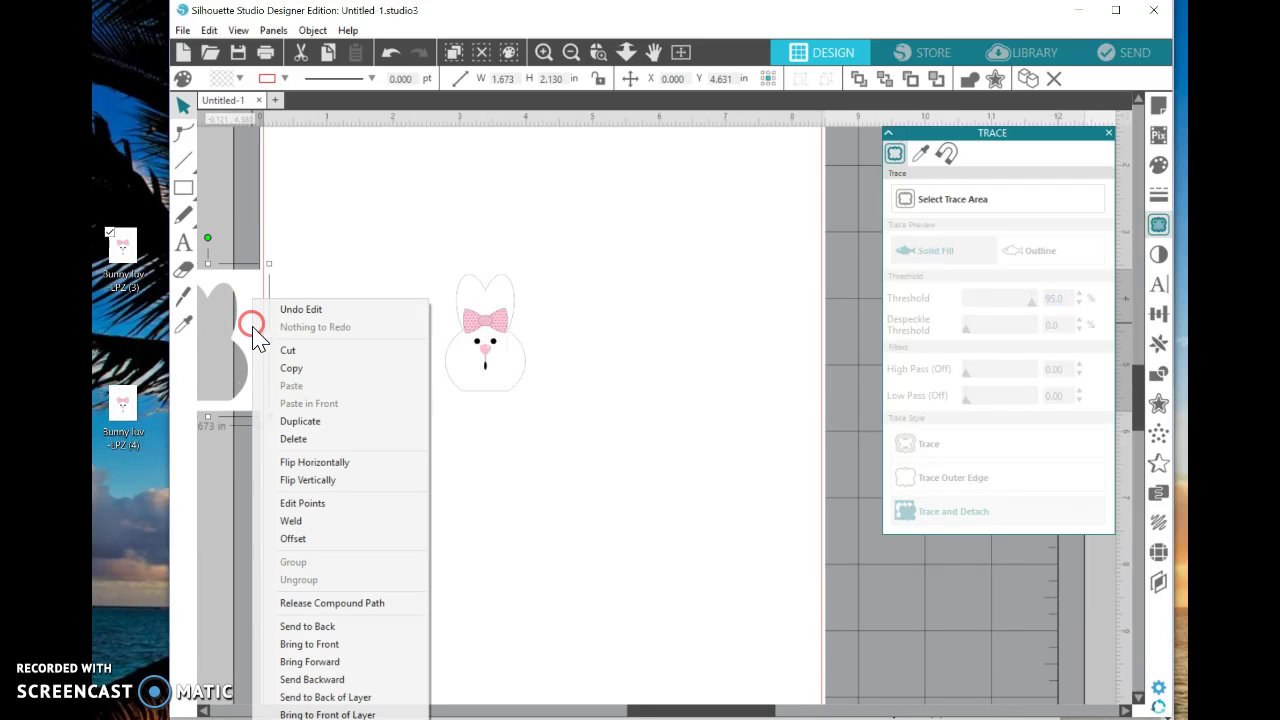
pyautogui.click(306, 437)
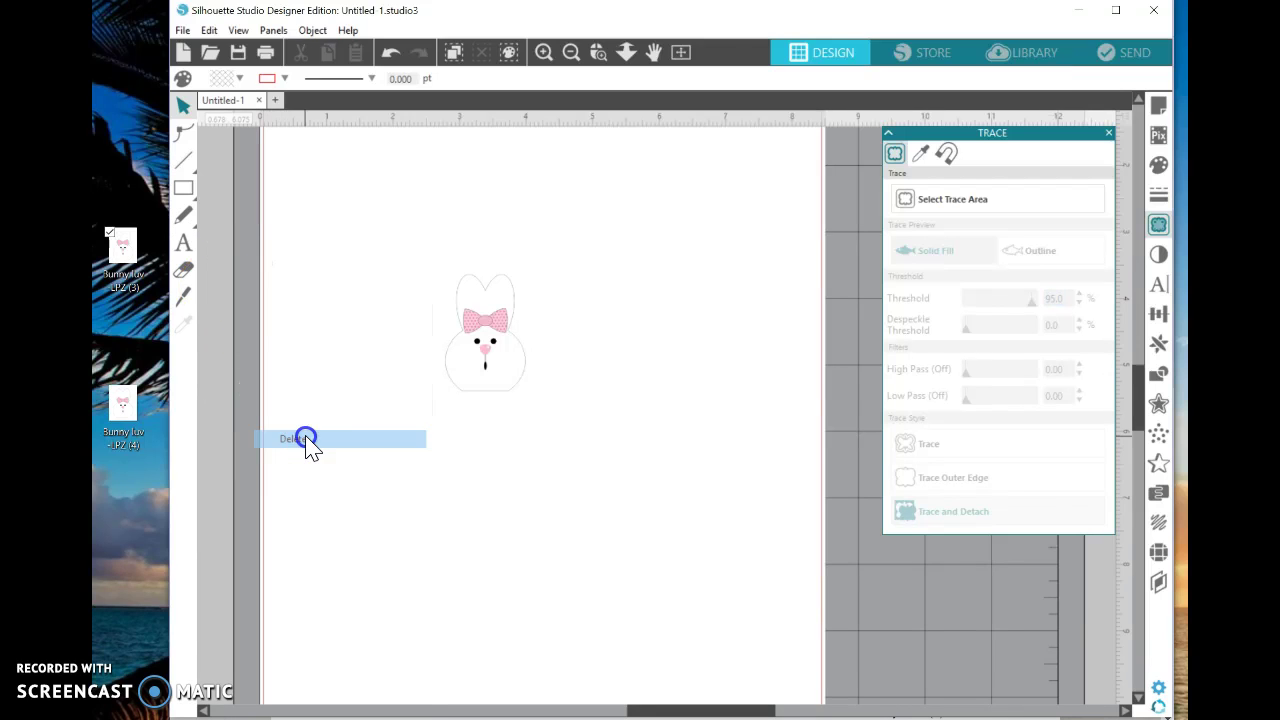
# Zoom out to the whole page, move the bunny to the upper left, and close the Trace panel.
pyautogui.click(571, 52)
pyautogui.click(476, 278)
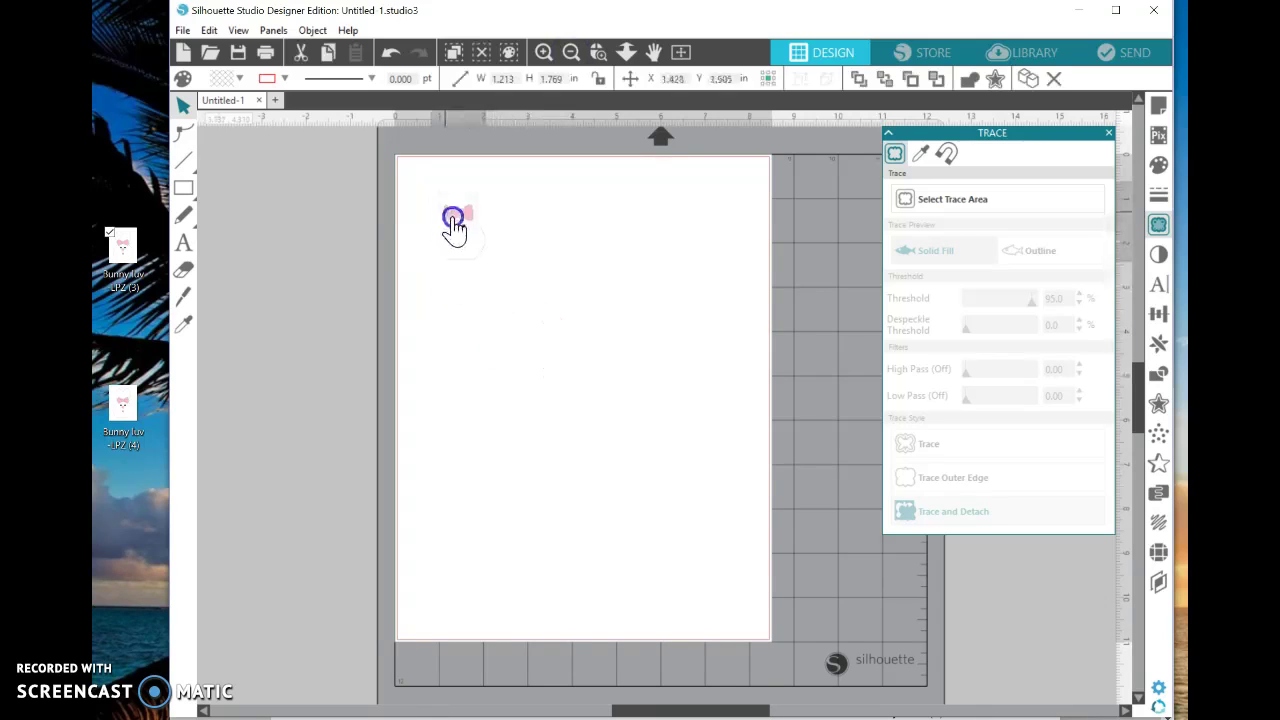
pyautogui.moveTo(320, 171); pyautogui.dragTo(560, 263)
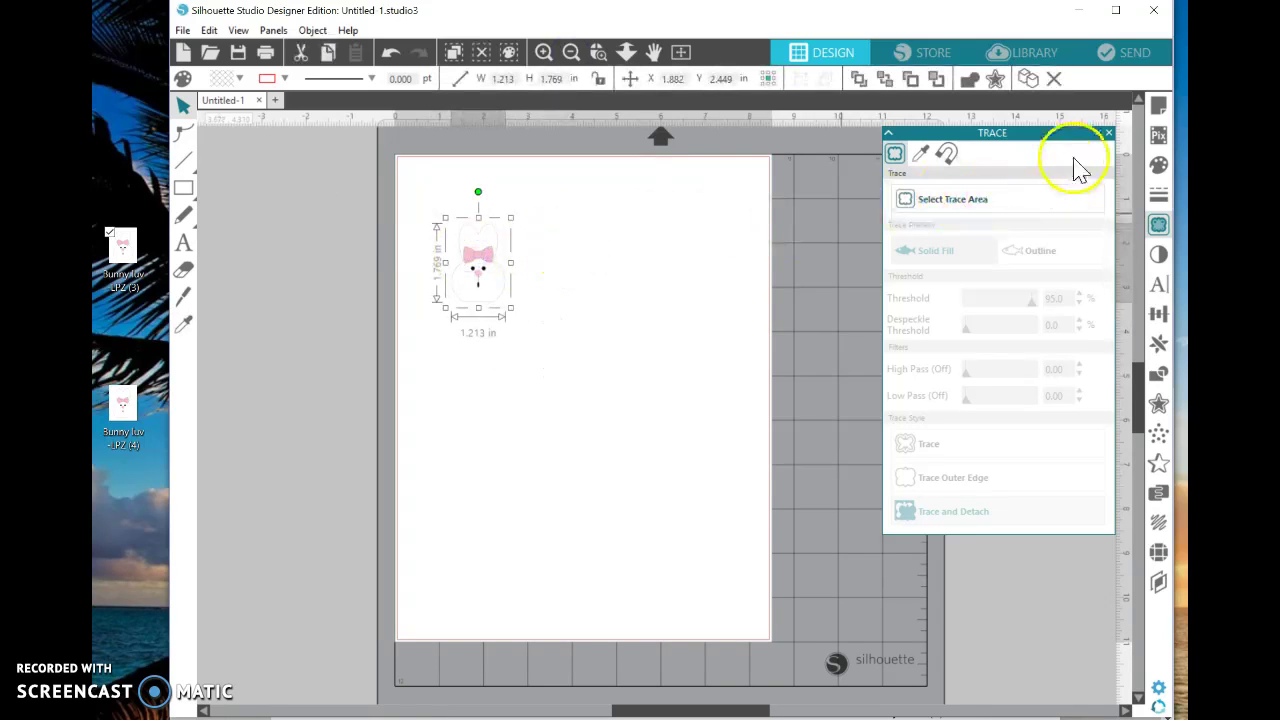
pyautogui.click(1108, 133)
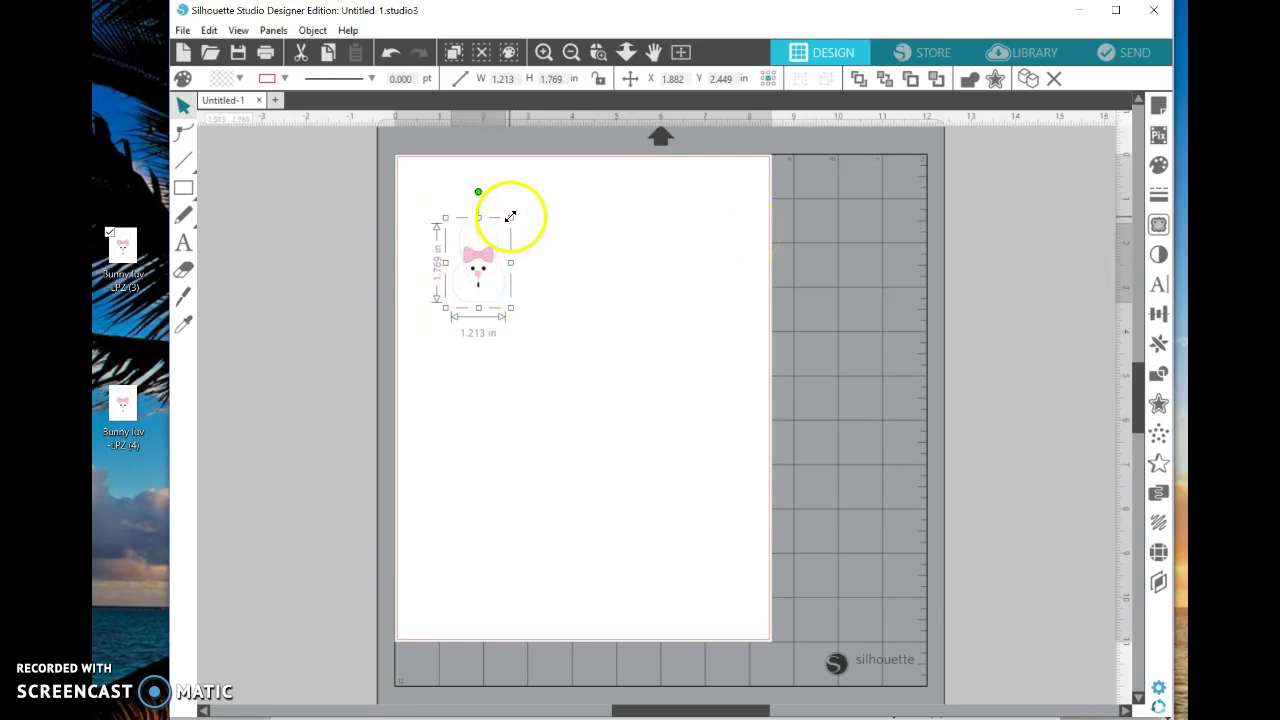
# Resize the bunny to 1.669 x 2.434 inches, positioned at X 2.437, Y 2.919.
pyautogui.moveTo(510, 216); pyautogui.dragTo(537, 199)
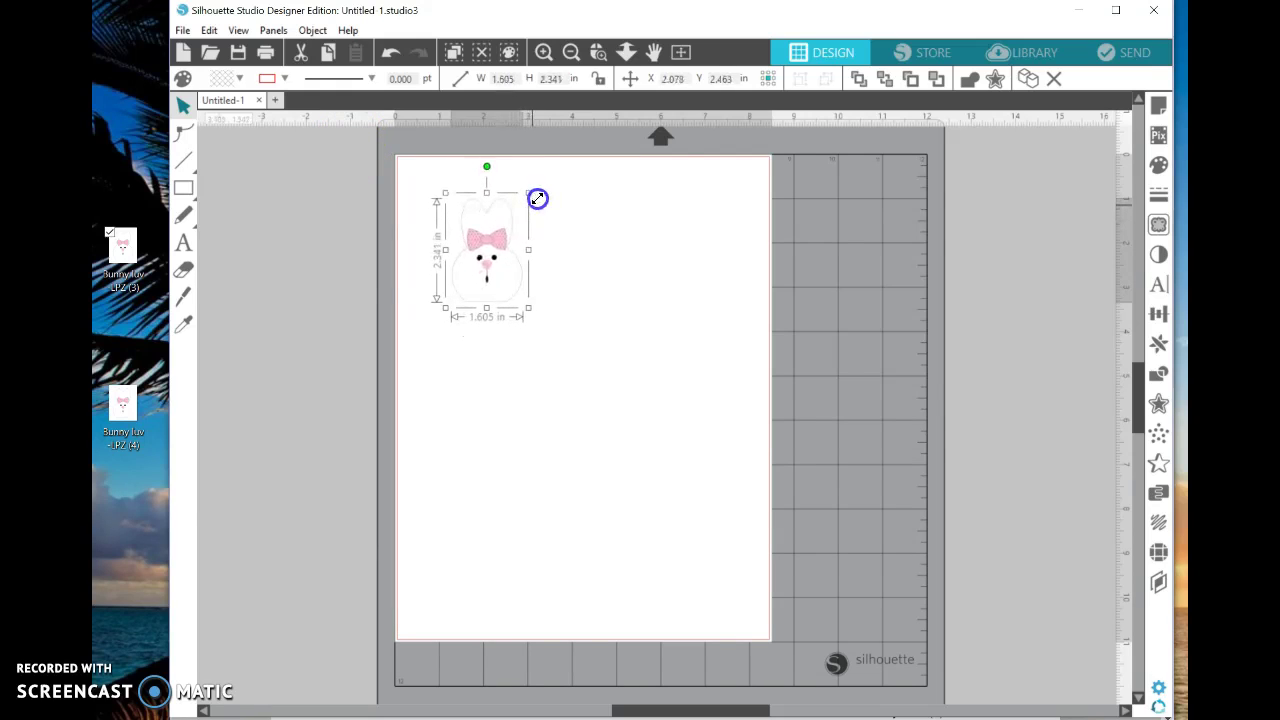
pyautogui.click(381, 178)
pyautogui.click(507, 311)
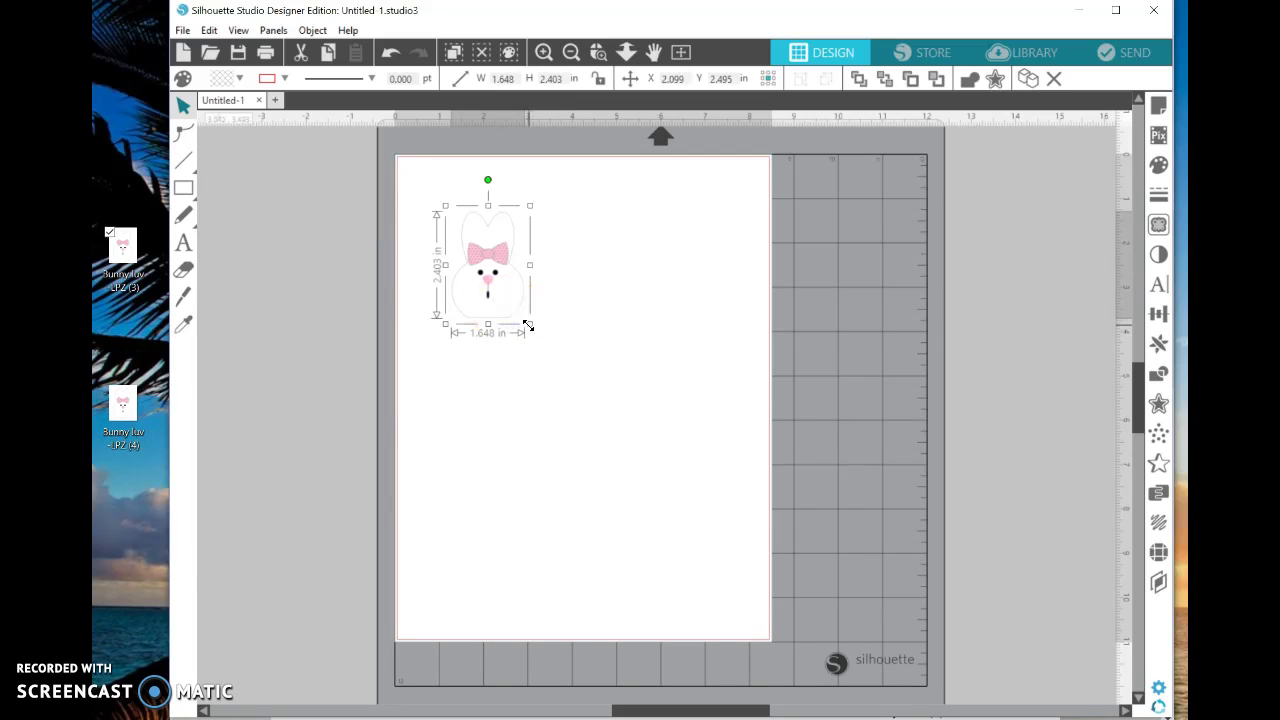
pyautogui.moveTo(529, 323); pyautogui.dragTo(566, 384)
pyautogui.click(598, 344)
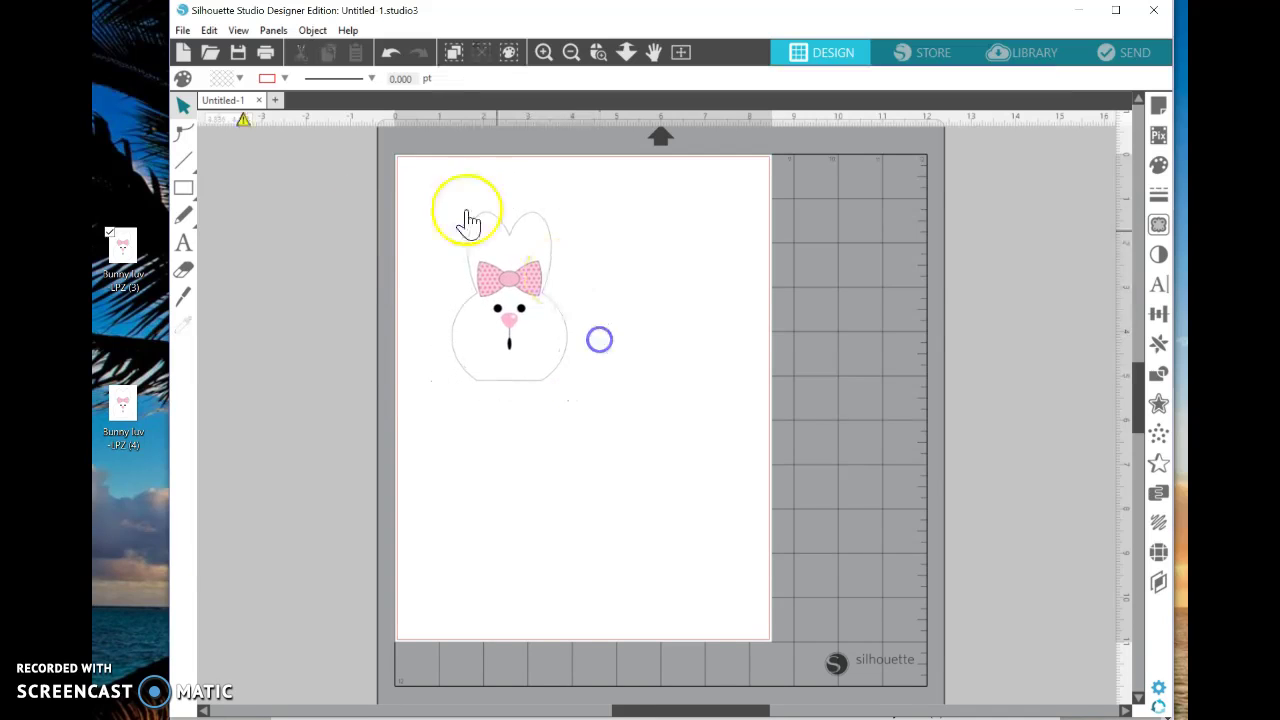
pyautogui.moveTo(248, 124)
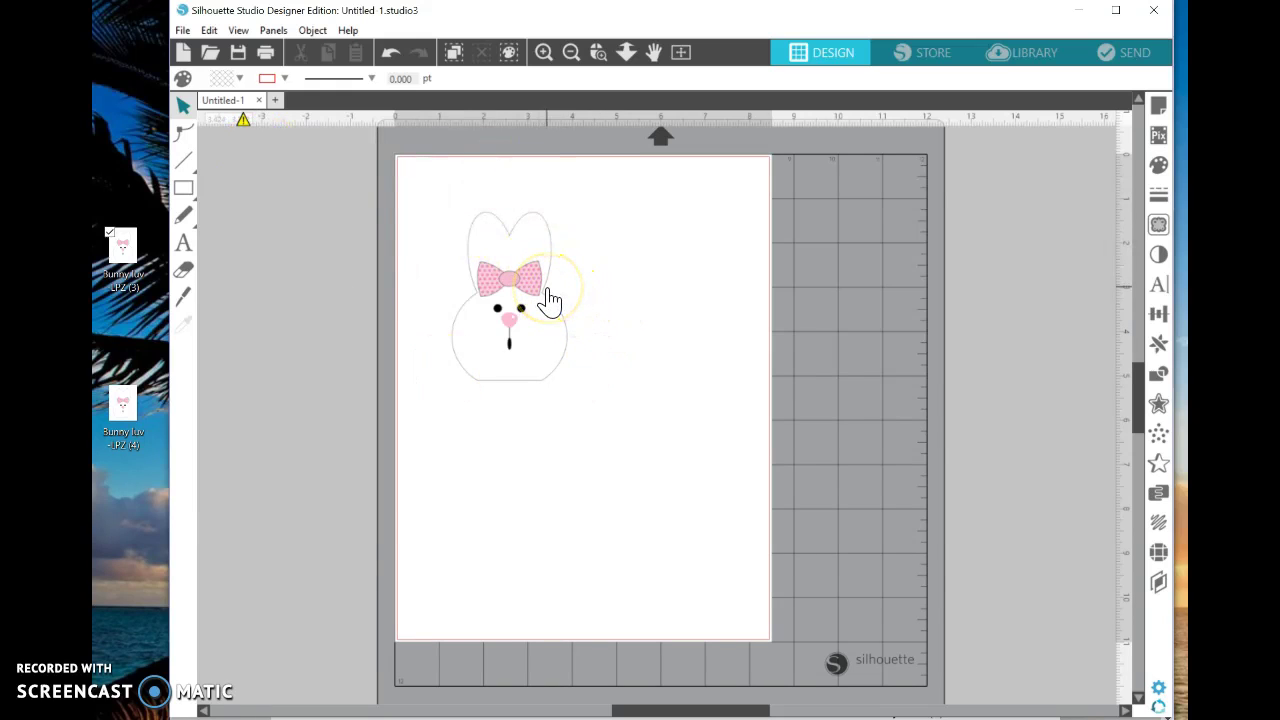
pyautogui.click(542, 222)
pyautogui.moveTo(572, 204); pyautogui.dragTo(529, 262)
pyautogui.click(386, 166)
pyautogui.moveTo(512, 305); pyautogui.dragTo(532, 262)
pyautogui.click(503, 337)
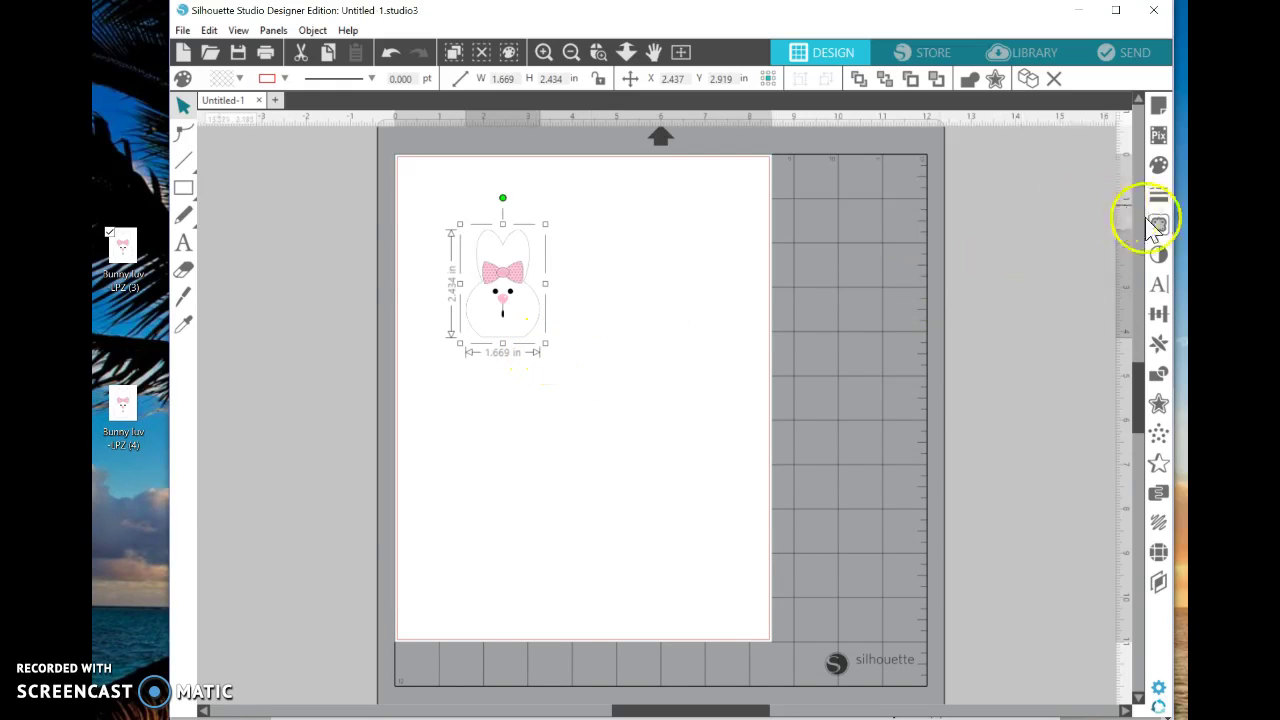
# Scale the bunny to 106%, then set its size to 1.750 by 2.552 inches.
pyautogui.click(1168, 320)
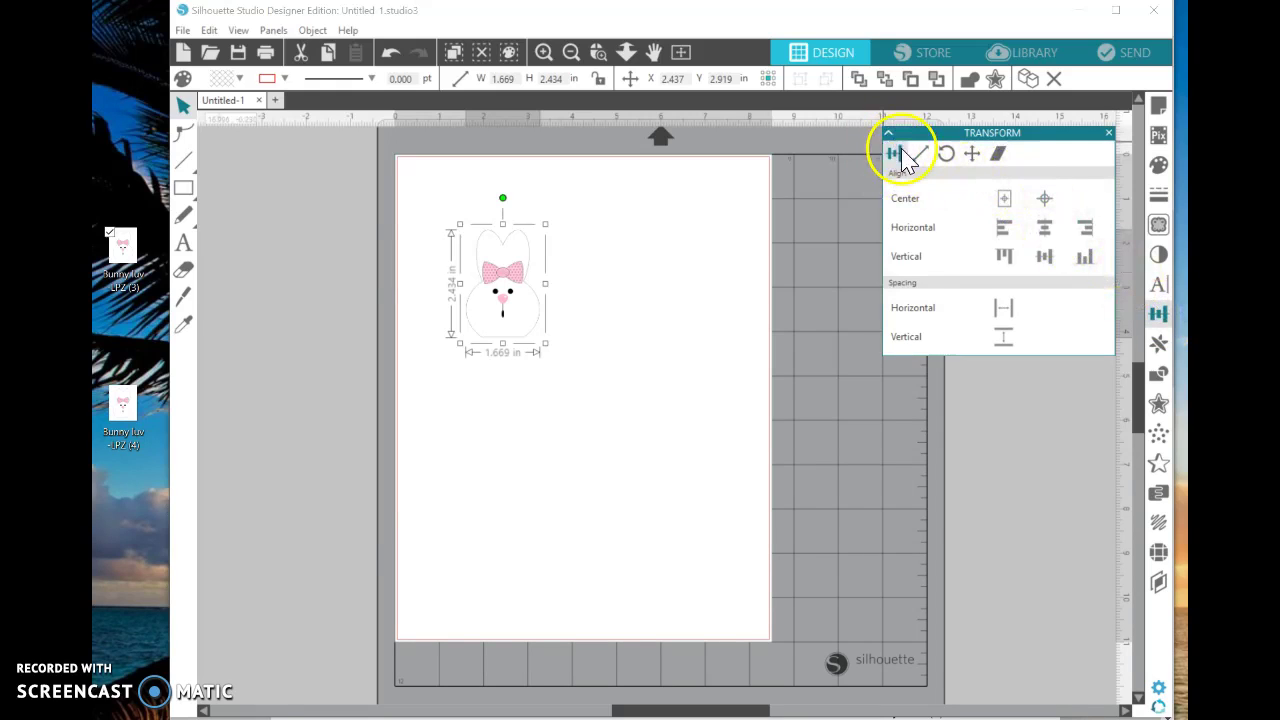
pyautogui.click(923, 155)
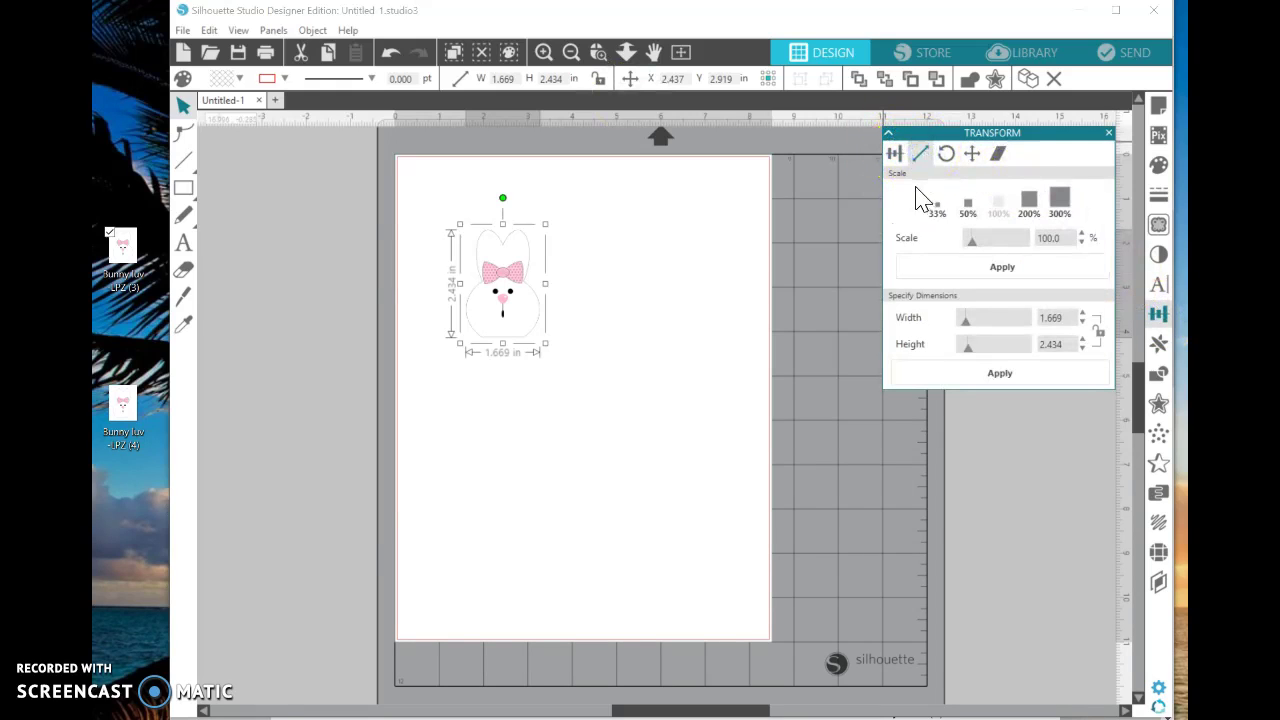
pyautogui.click(1068, 236)
pyautogui.click(1081, 233)
pyautogui.click(1006, 269)
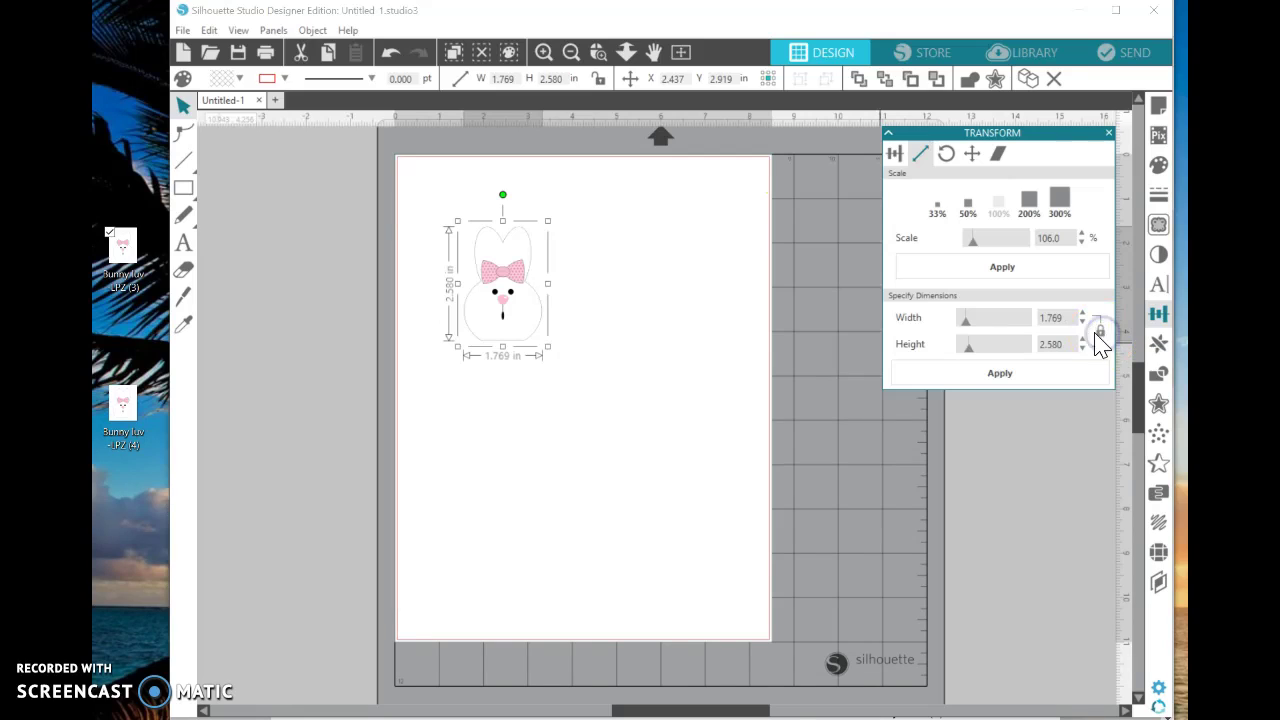
pyautogui.click(1012, 364)
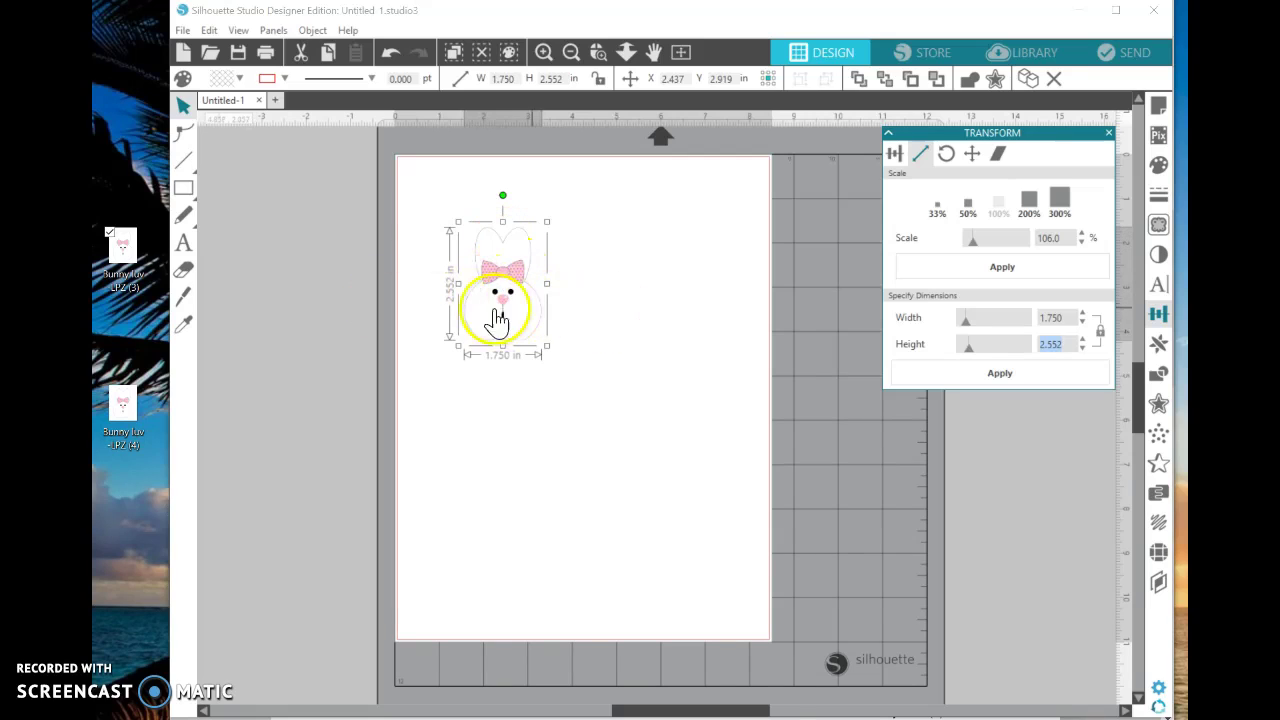
pyautogui.click(993, 371)
# Move the bunny into the page's top-left corner at X 1.492, Y 1.720.
pyautogui.click(561, 318)
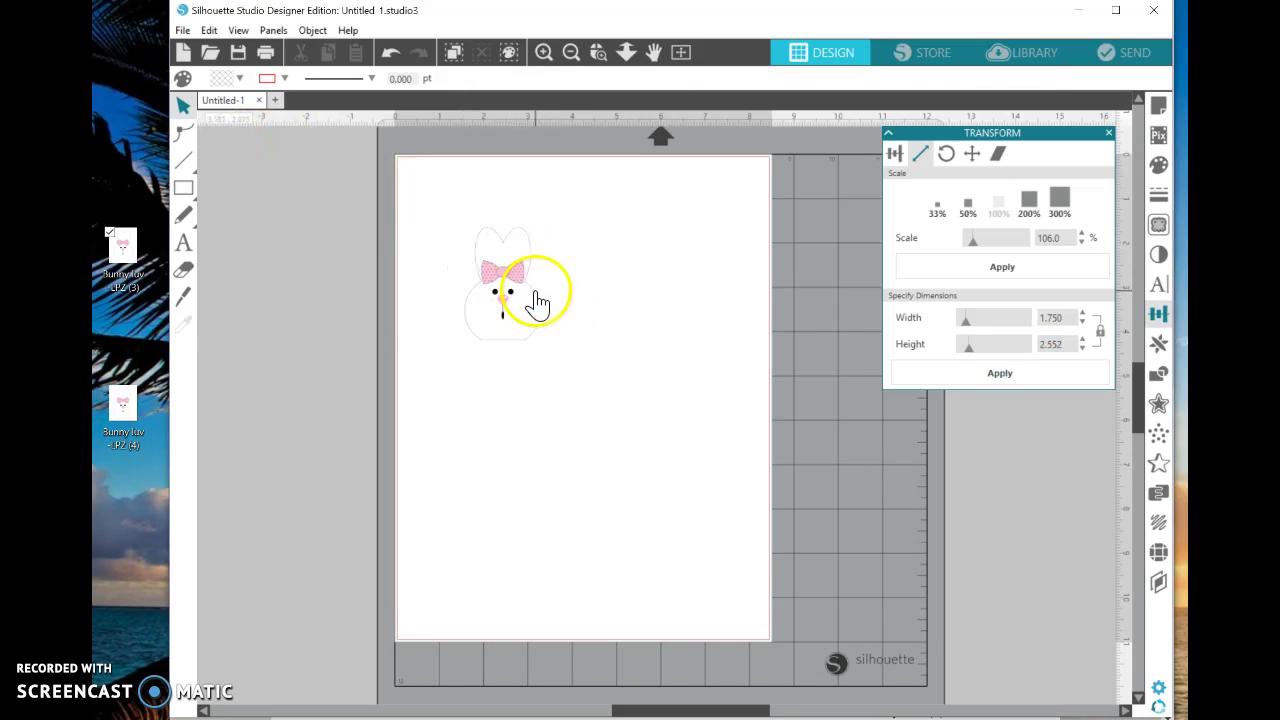
pyautogui.moveTo(535, 298); pyautogui.dragTo(481, 293)
pyautogui.click(537, 277)
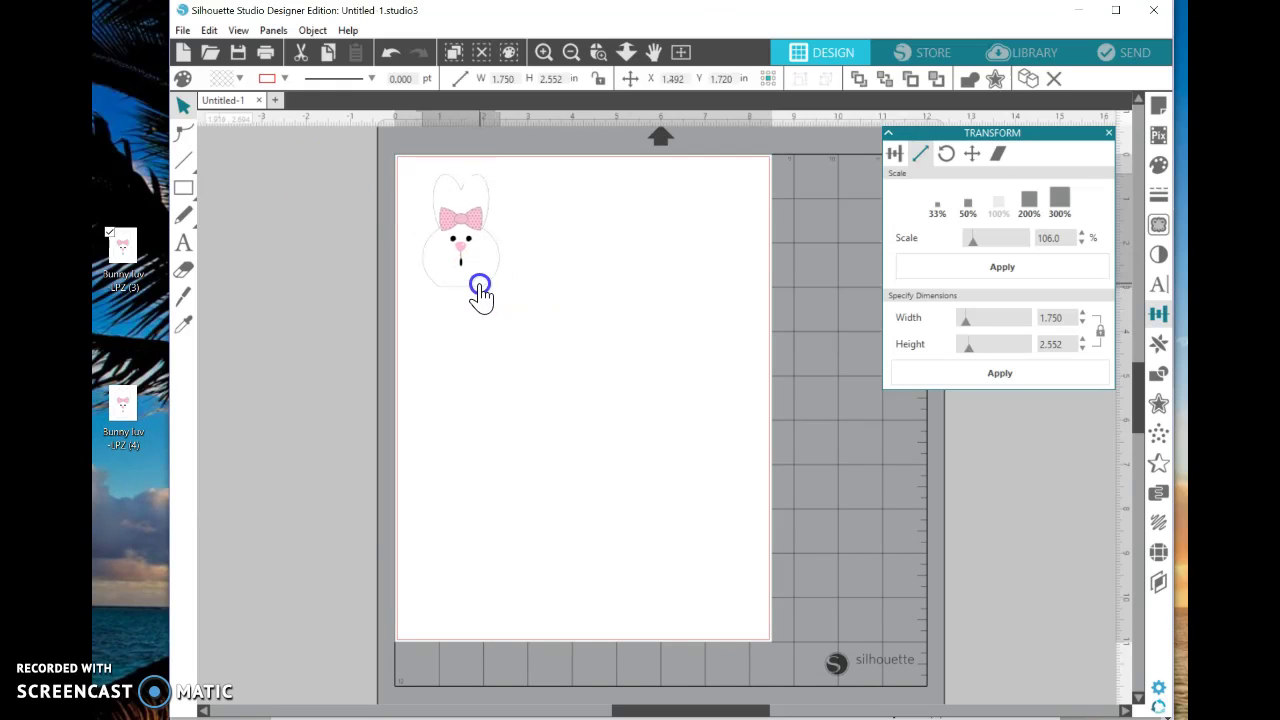
# Replicate the selected bunny with Fill Page into fifteen copies, five rows of three.
pyautogui.click(436, 205)
pyautogui.click(441, 203)
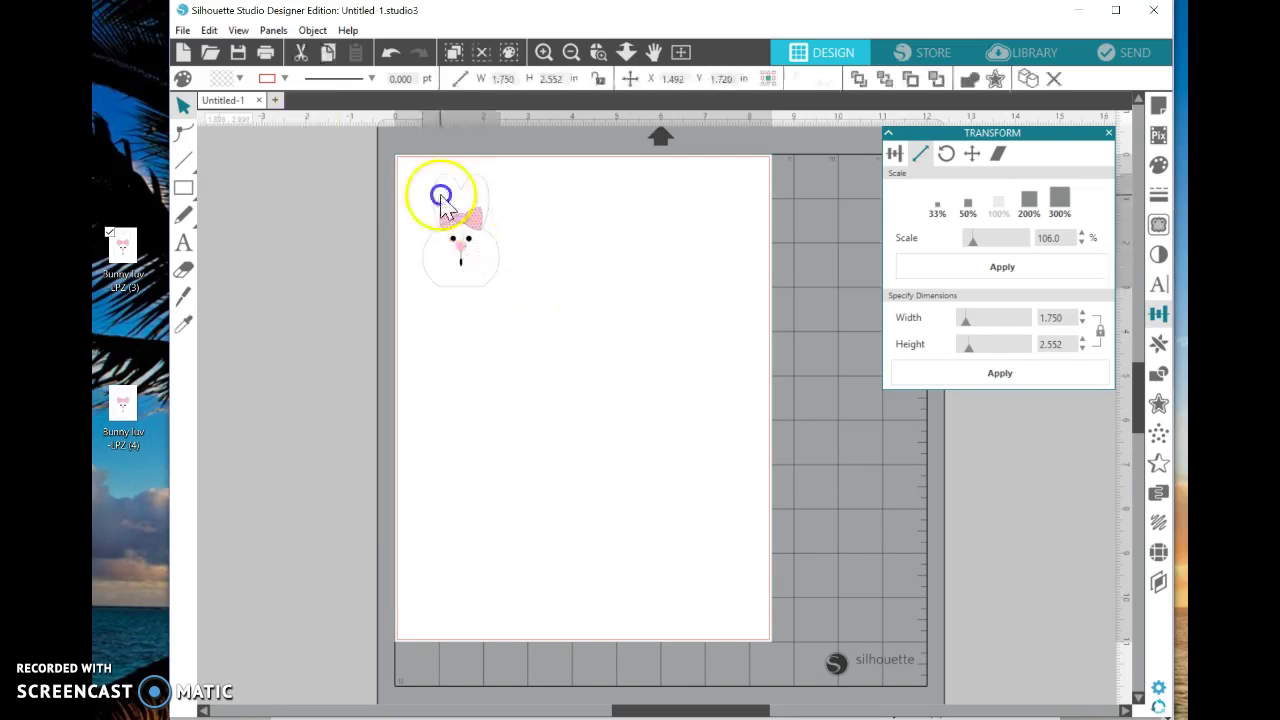
pyautogui.click(316, 32)
pyautogui.click(316, 32)
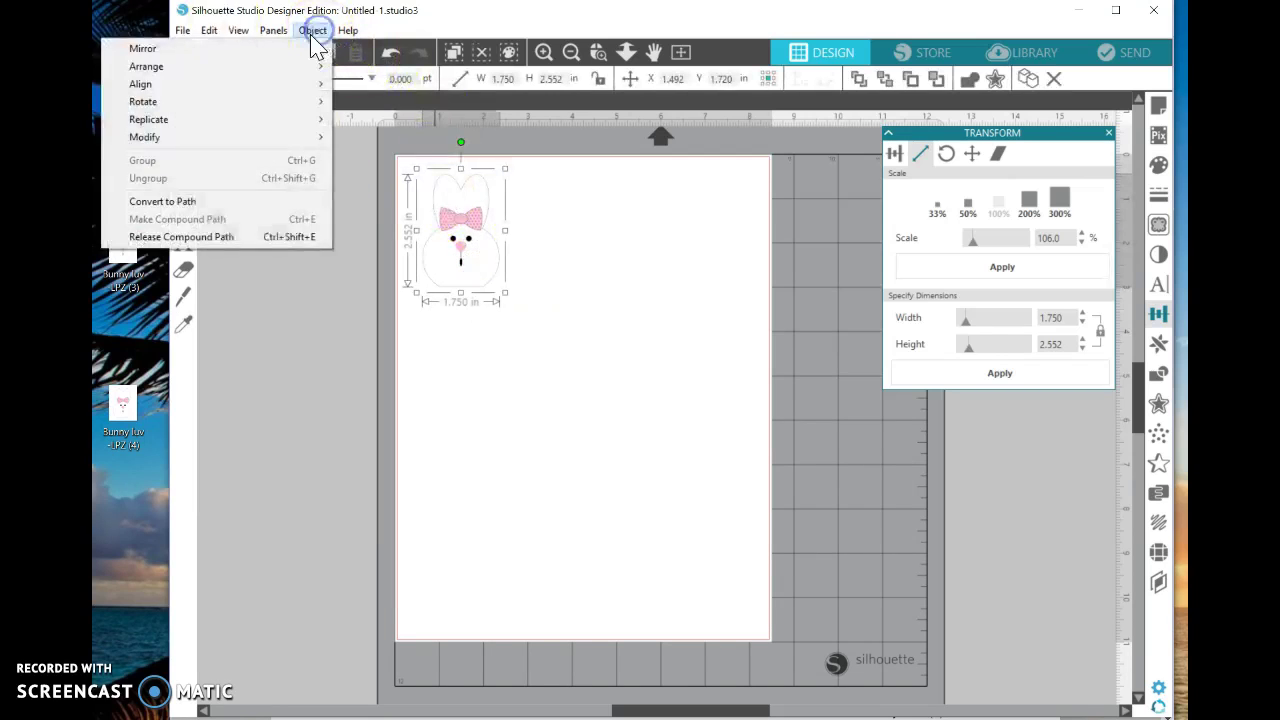
pyautogui.click(170, 119)
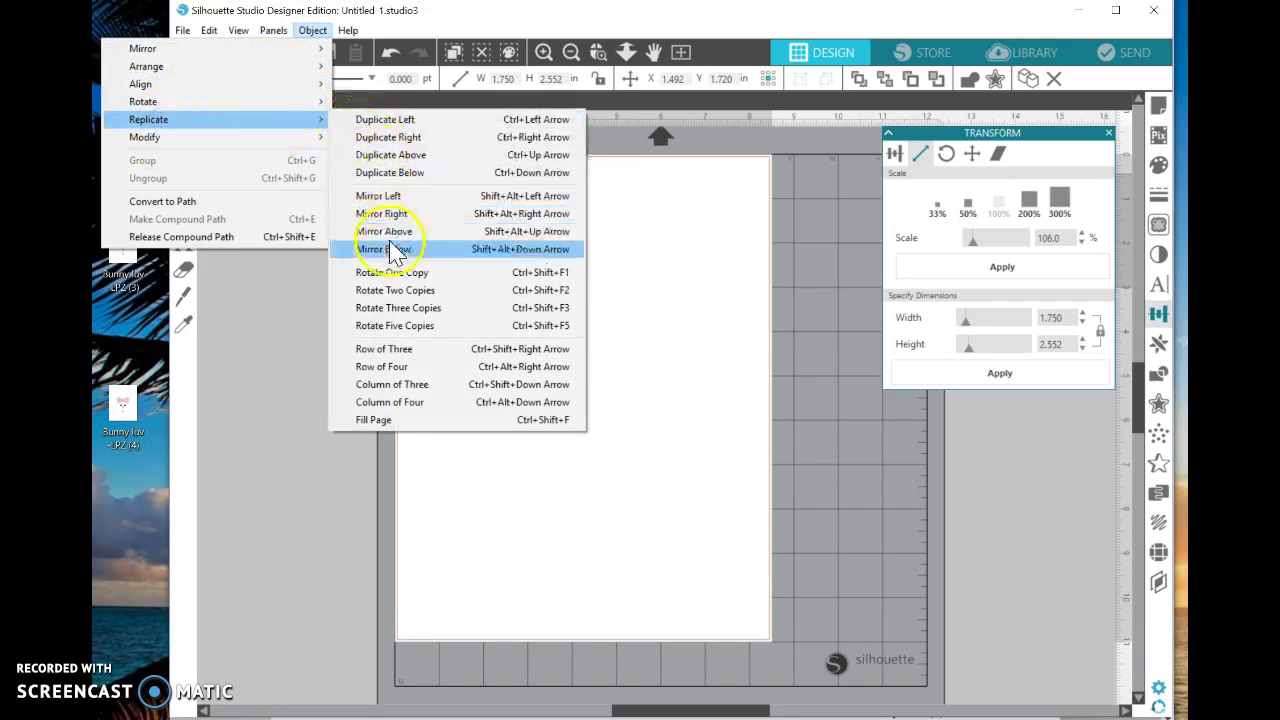
pyautogui.click(400, 420)
pyautogui.click(844, 506)
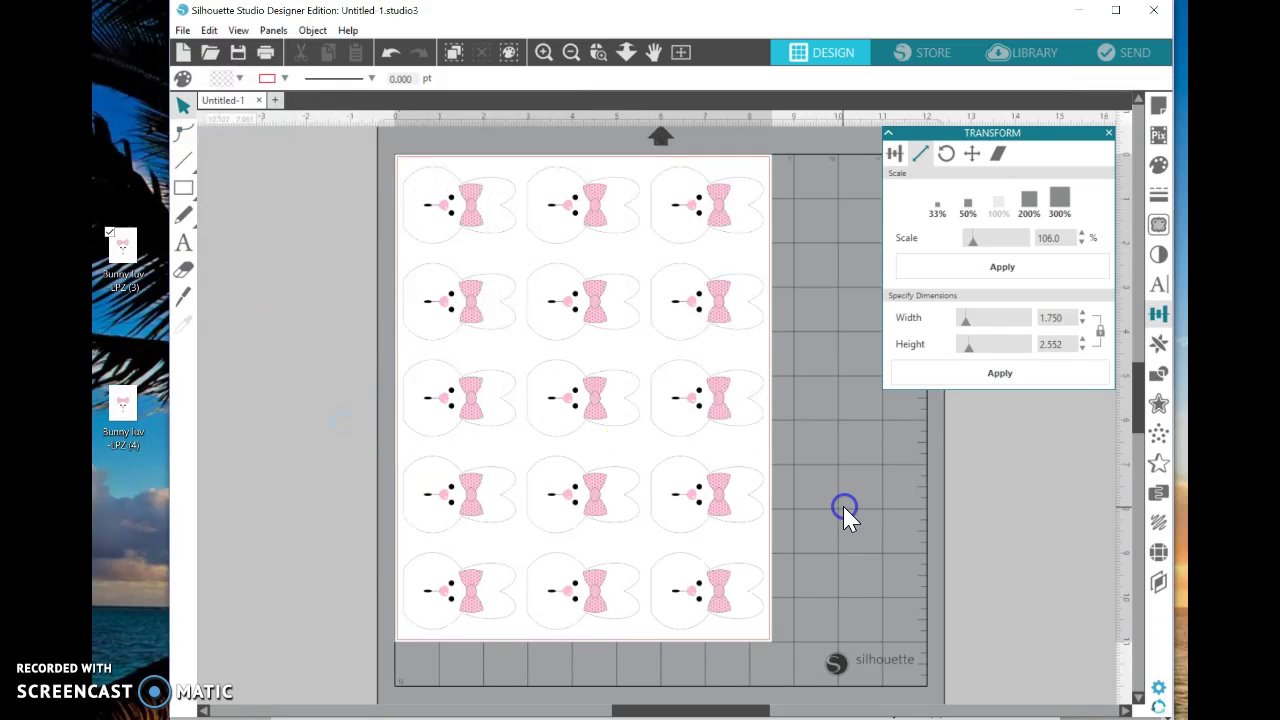
pyautogui.click(1109, 133)
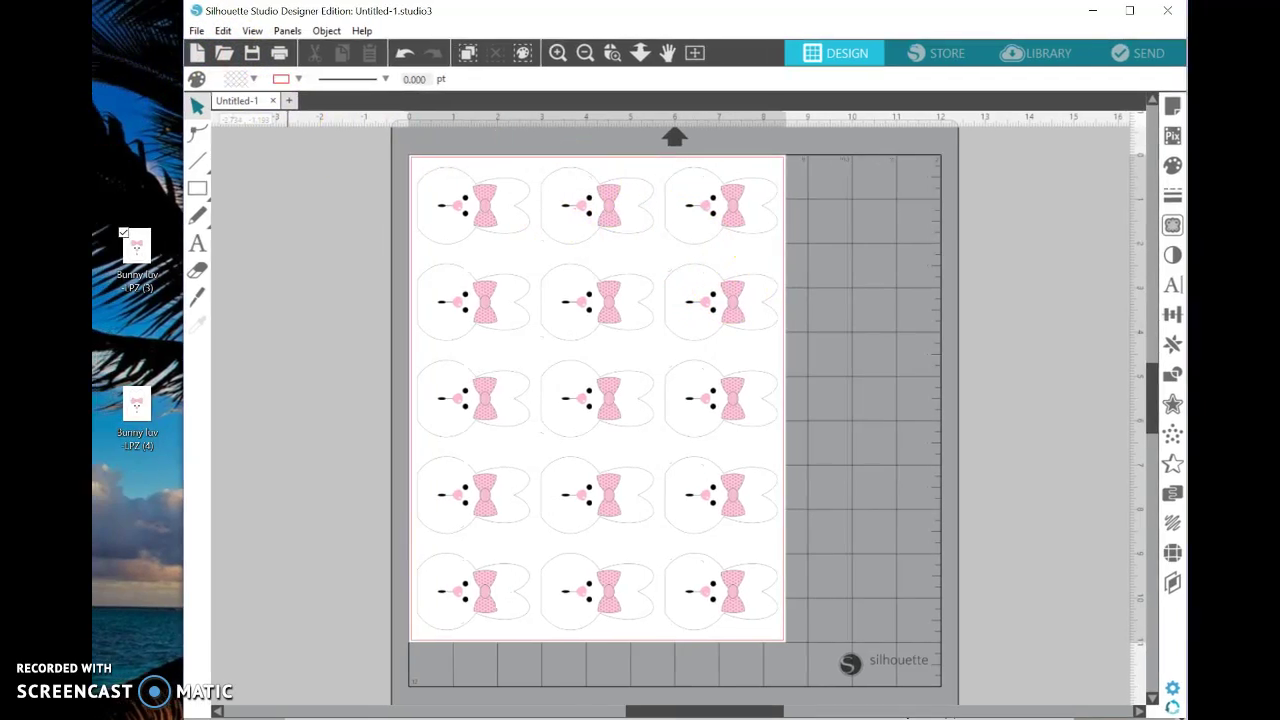
pyautogui.click(214, 36)
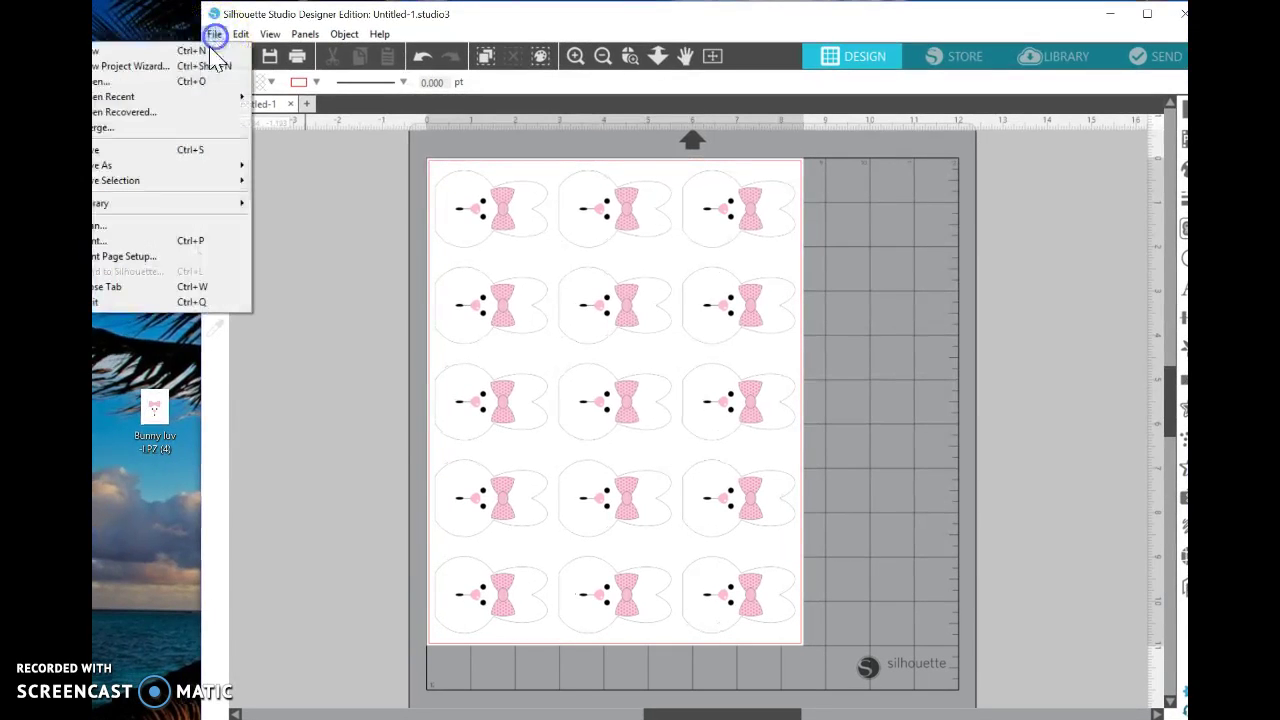
pyautogui.moveTo(190, 165)
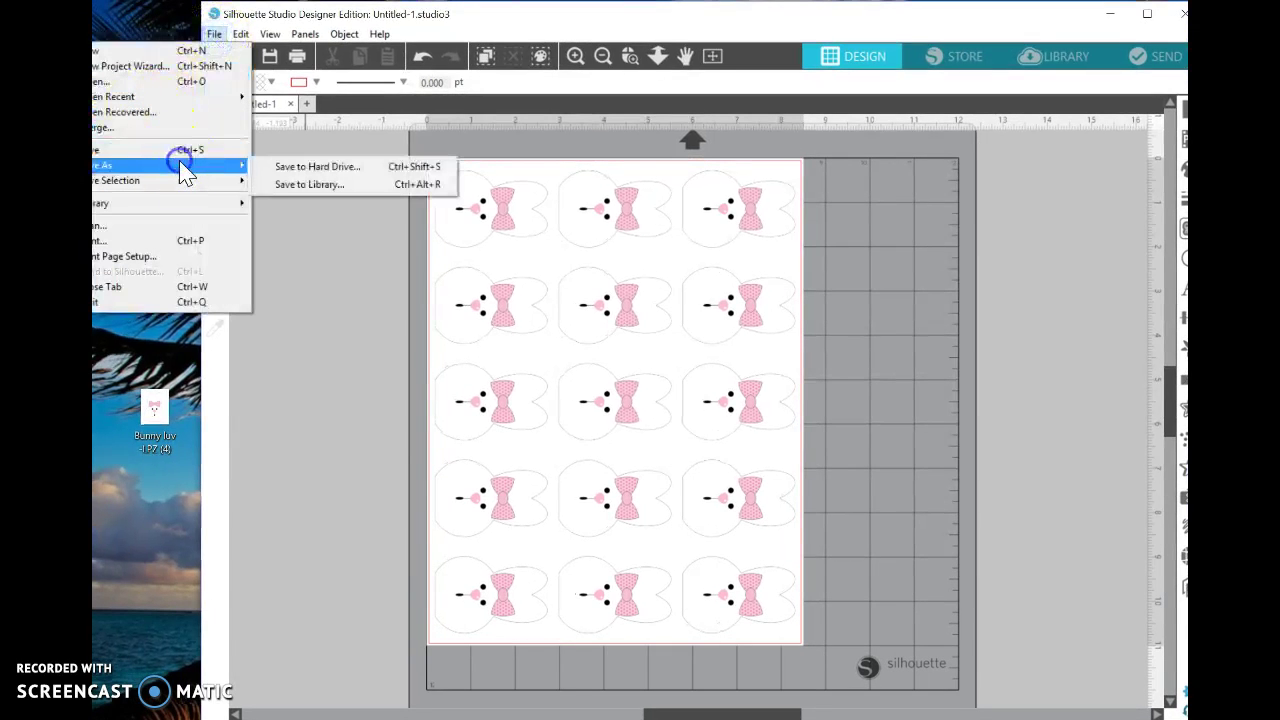
pyautogui.click(297, 185)
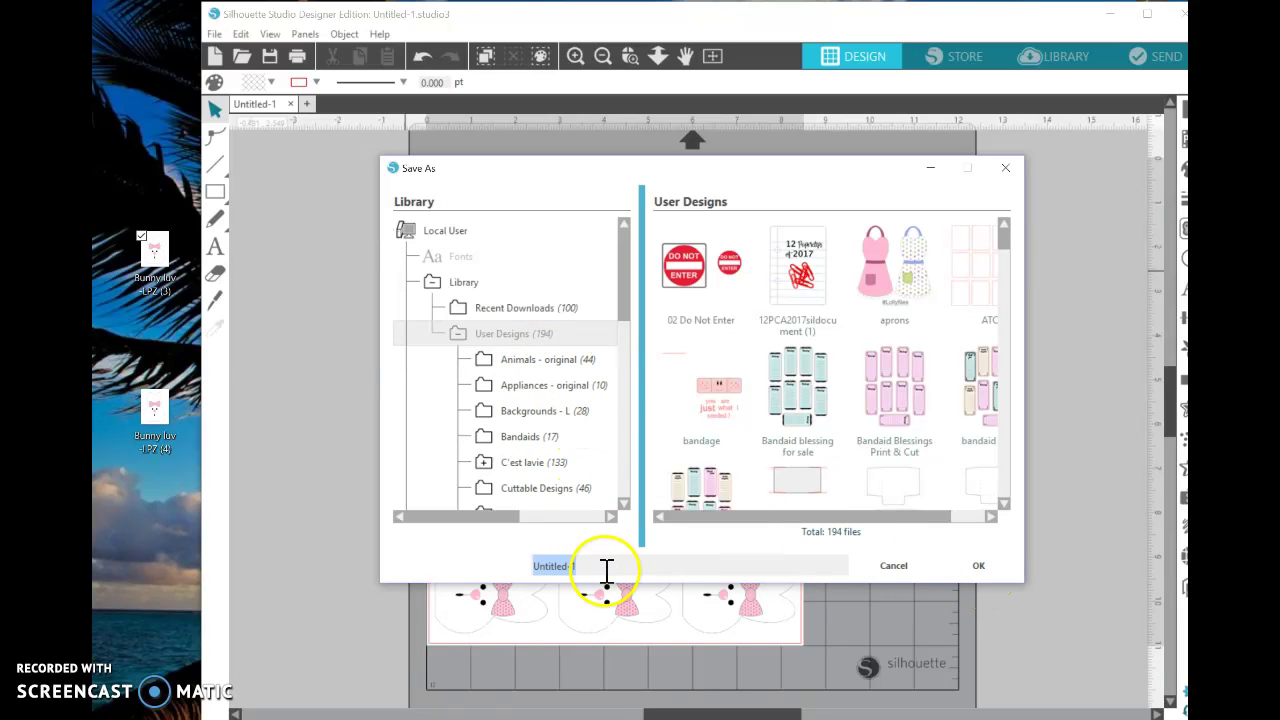
pyautogui.click(898, 568)
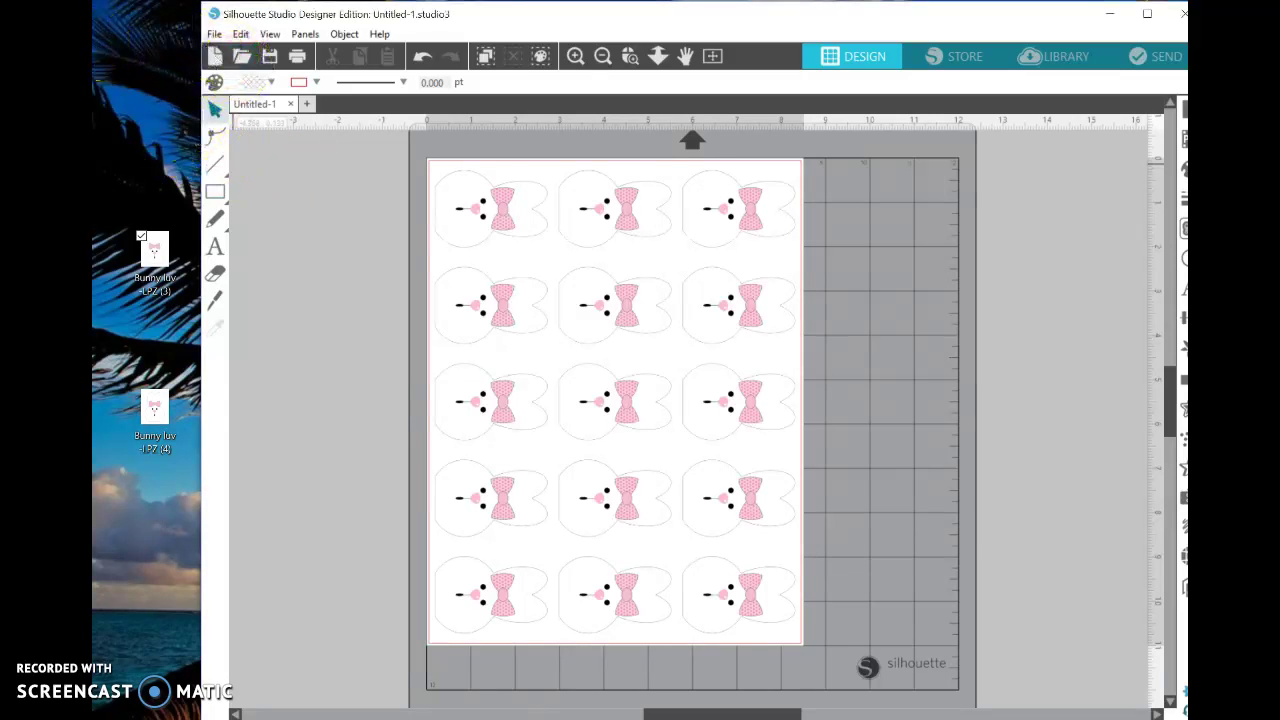
# Set the printer preferences to Thick plain paper at Best print quality.
pyautogui.moveTo(109, 51); pyautogui.dragTo(141, 49)
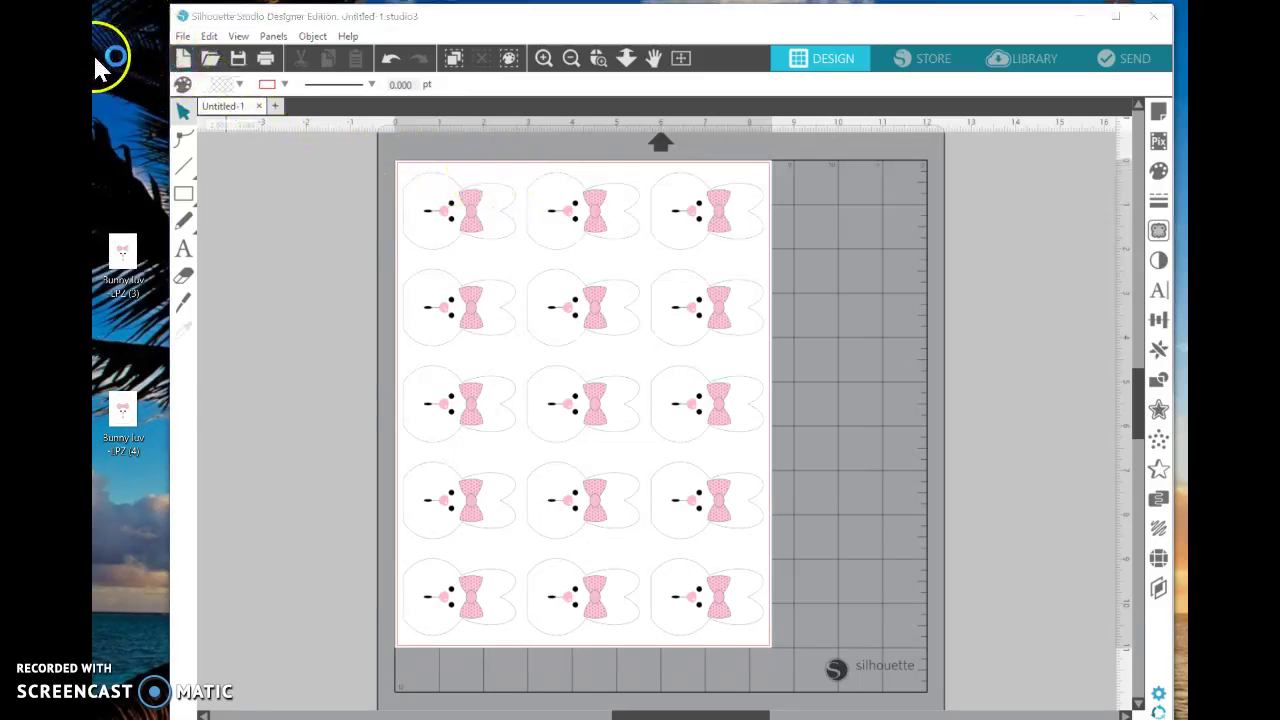
pyautogui.click(183, 36)
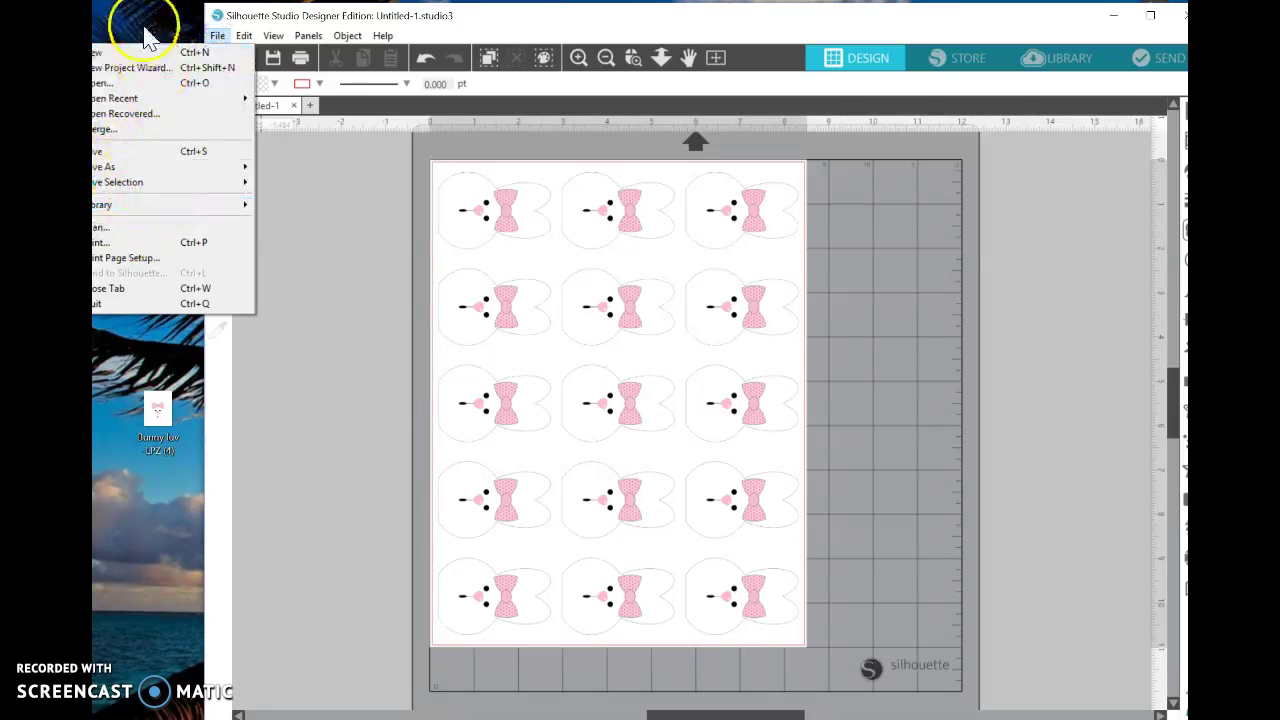
pyautogui.press('Escape')
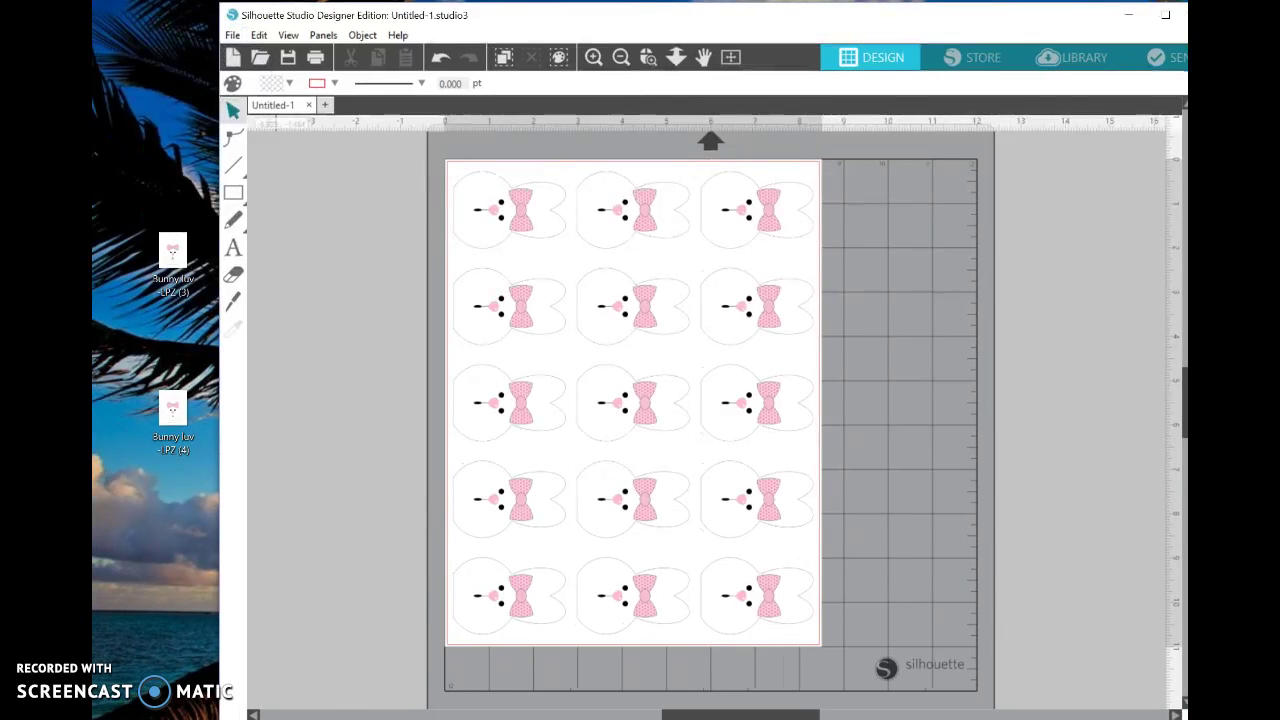
pyautogui.click(217, 35)
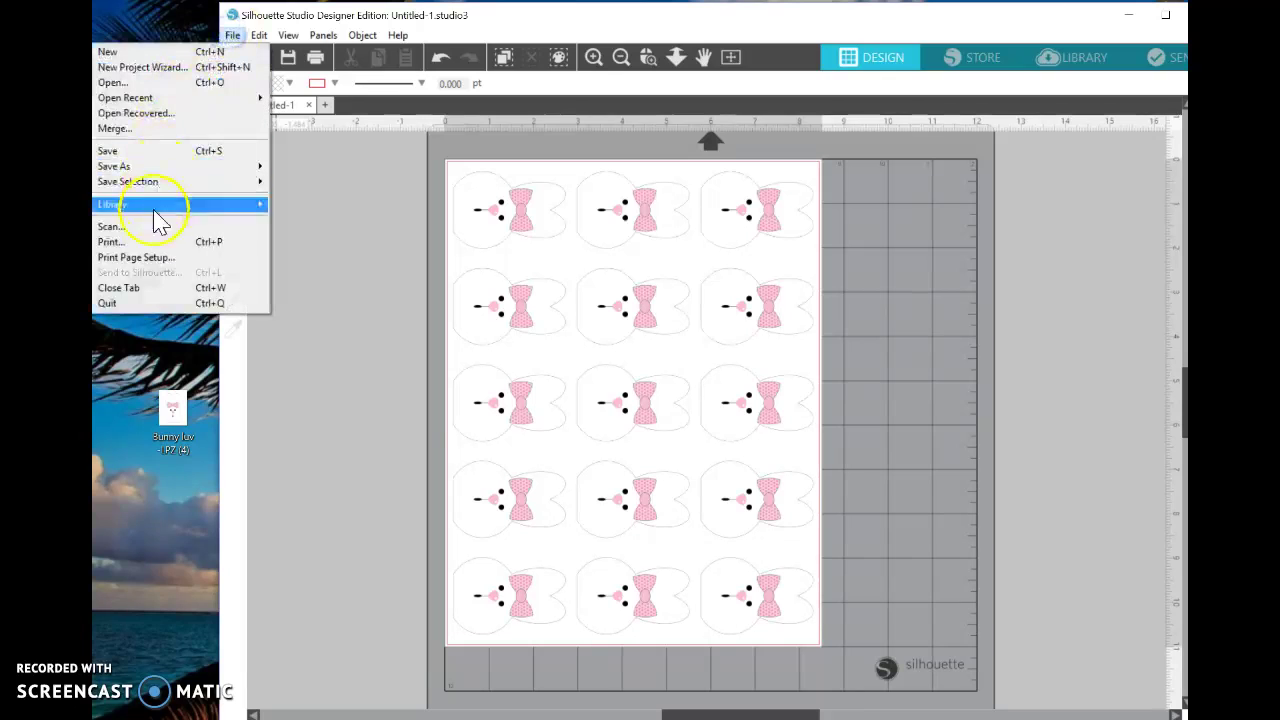
pyautogui.click(150, 242)
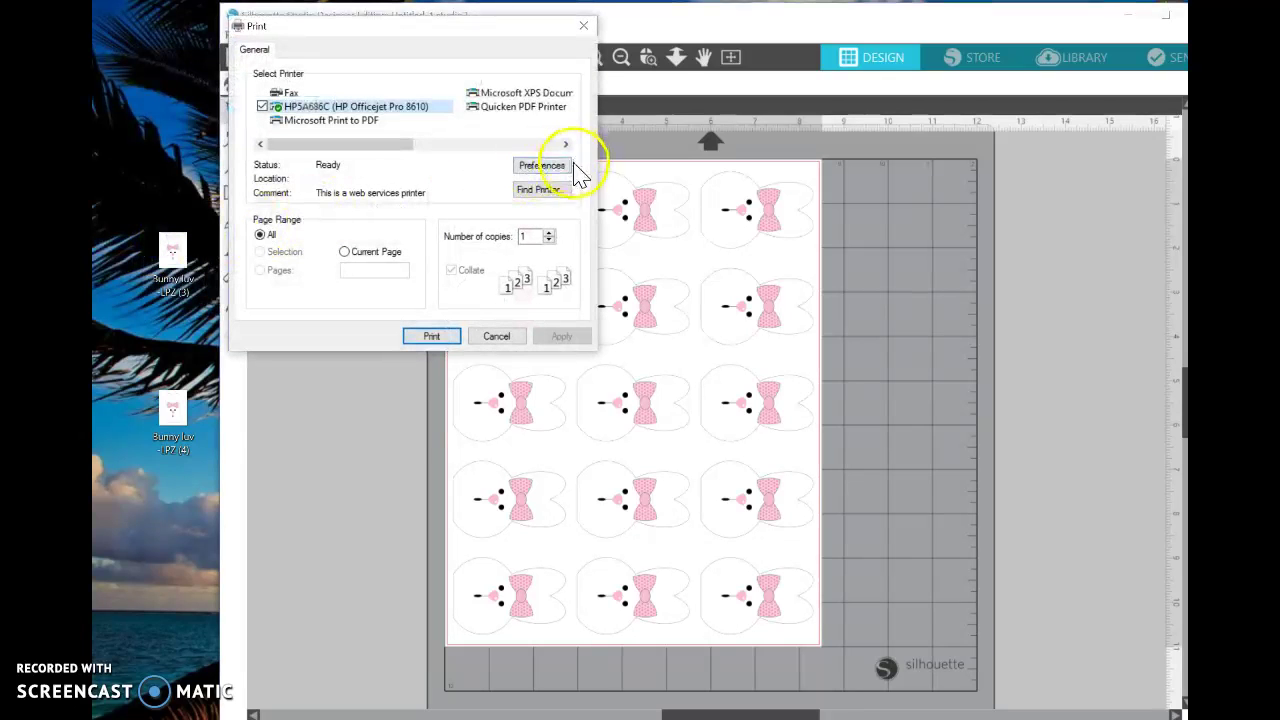
pyautogui.click(560, 166)
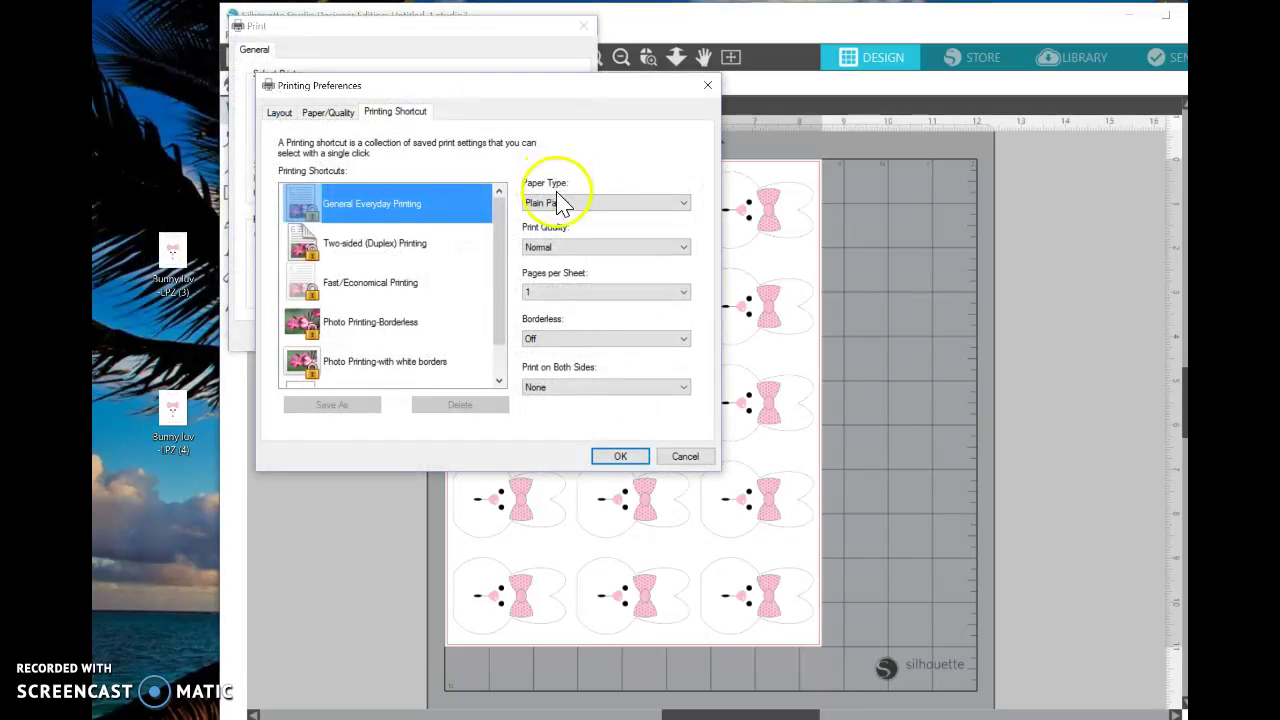
pyautogui.click(570, 206)
pyautogui.click(571, 228)
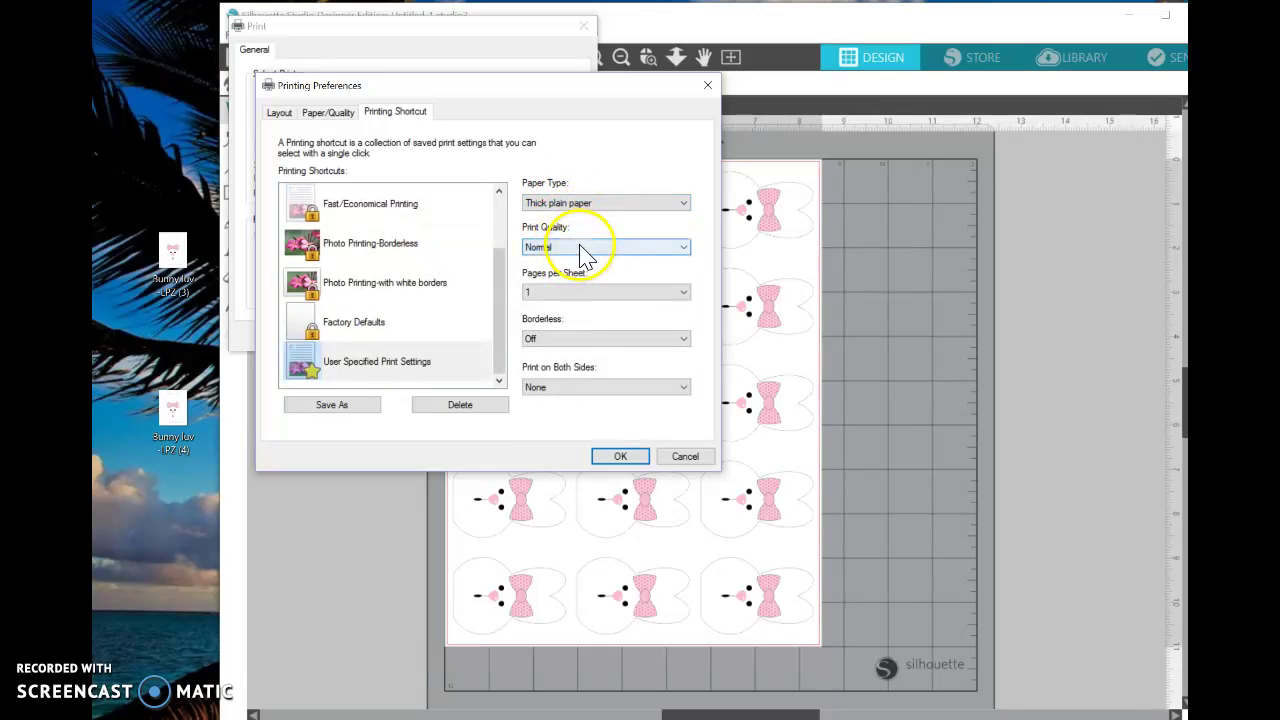
pyautogui.click(585, 256)
pyautogui.click(588, 298)
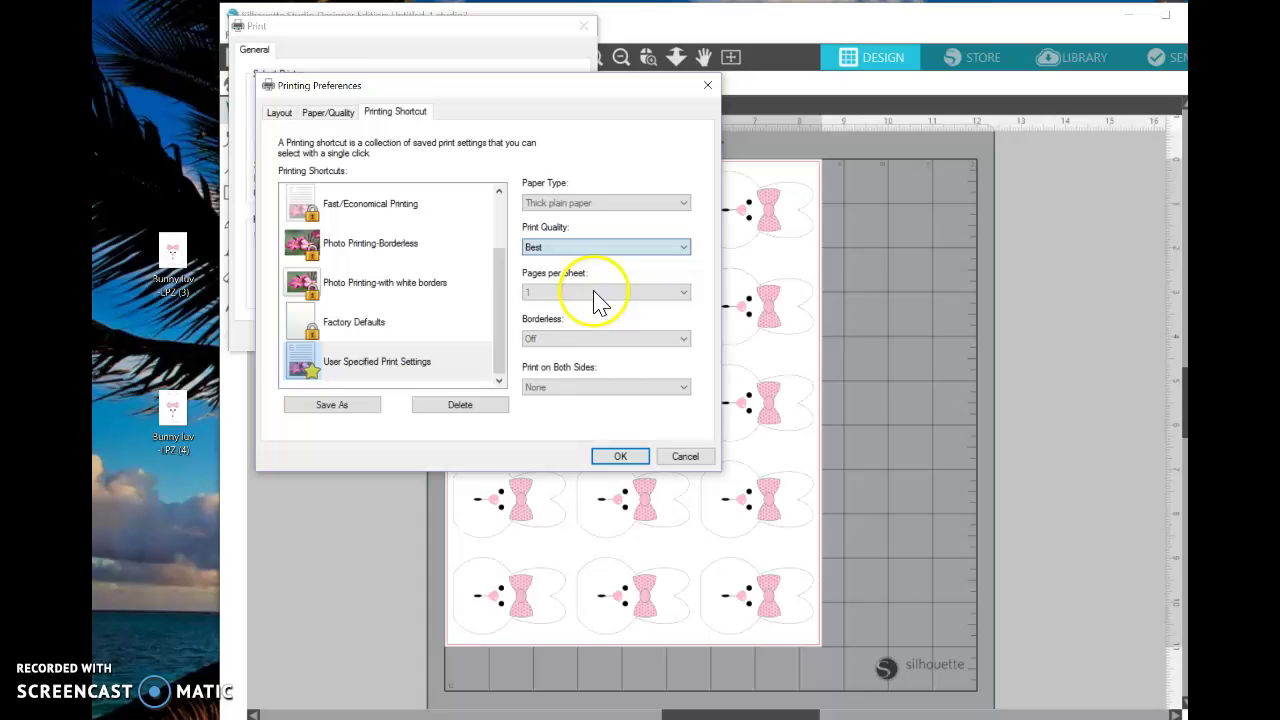
pyautogui.click(620, 457)
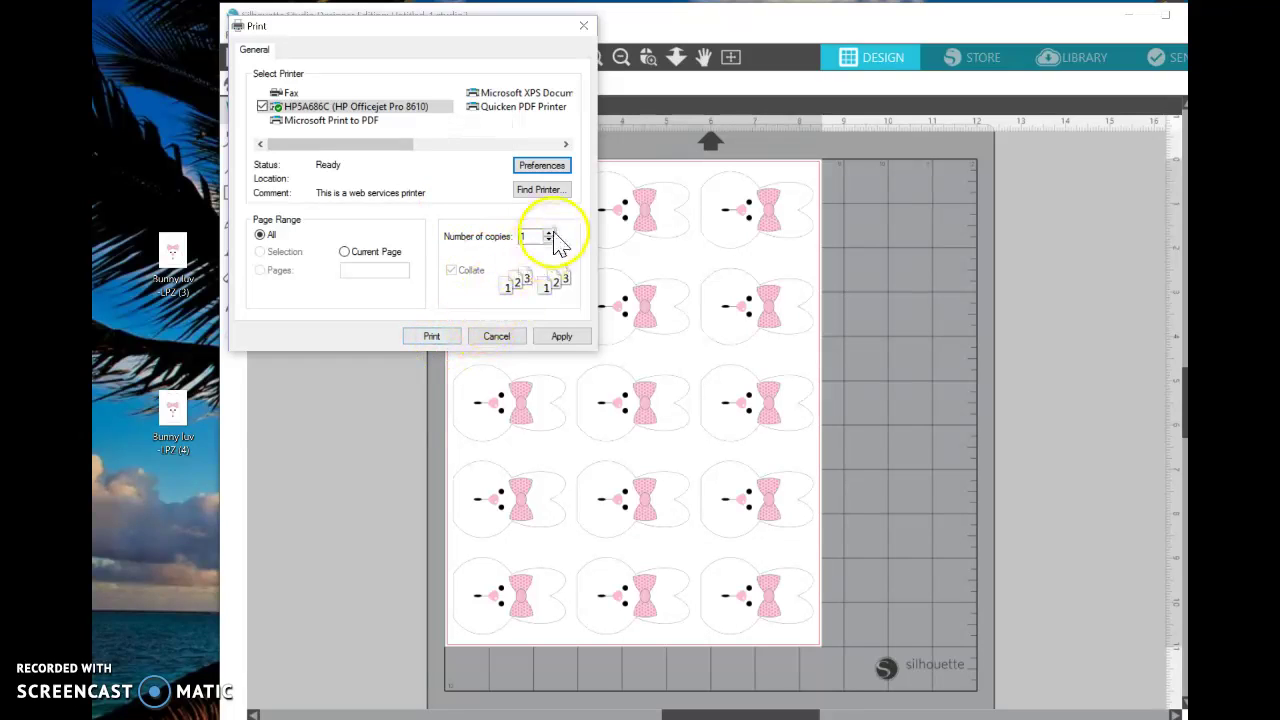
pyautogui.click(584, 26)
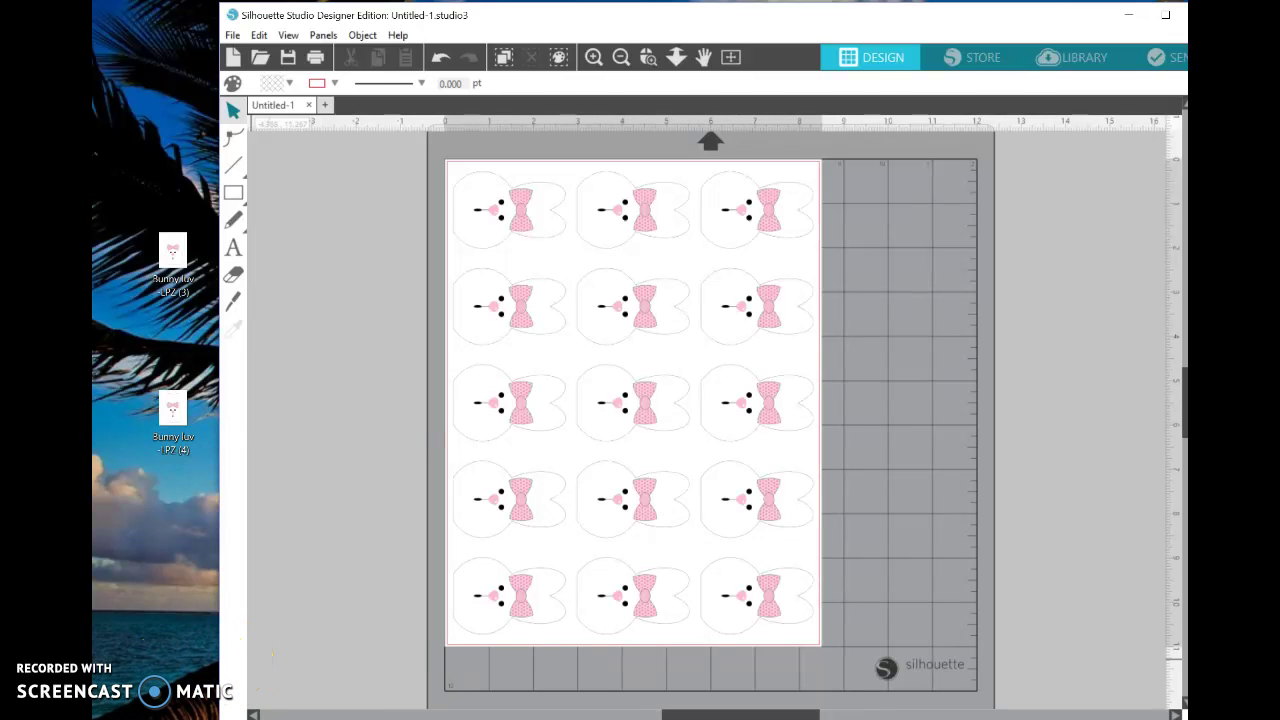
pyautogui.hotkey('ctrl', 'a')
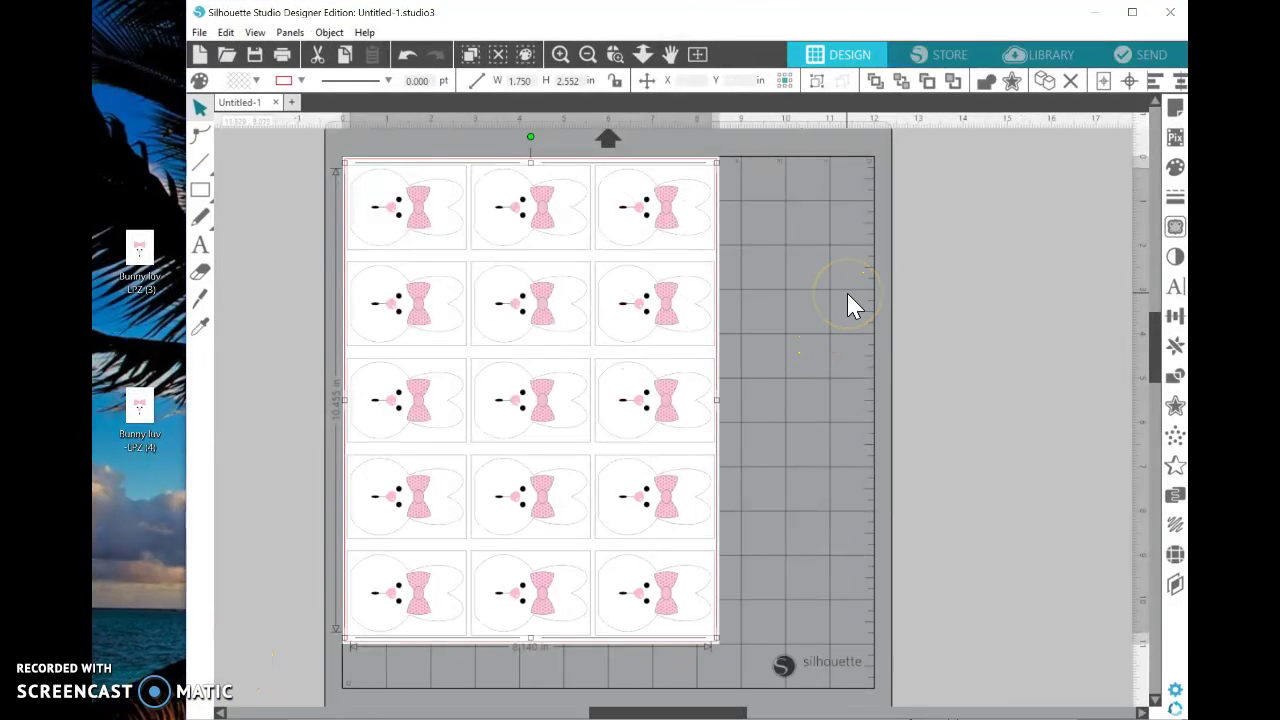
# Box-select all fifteen bunnies and assign Cut Edge to Tool 1 in the Send panel.
pyautogui.click(806, 249)
pyautogui.click(409, 182)
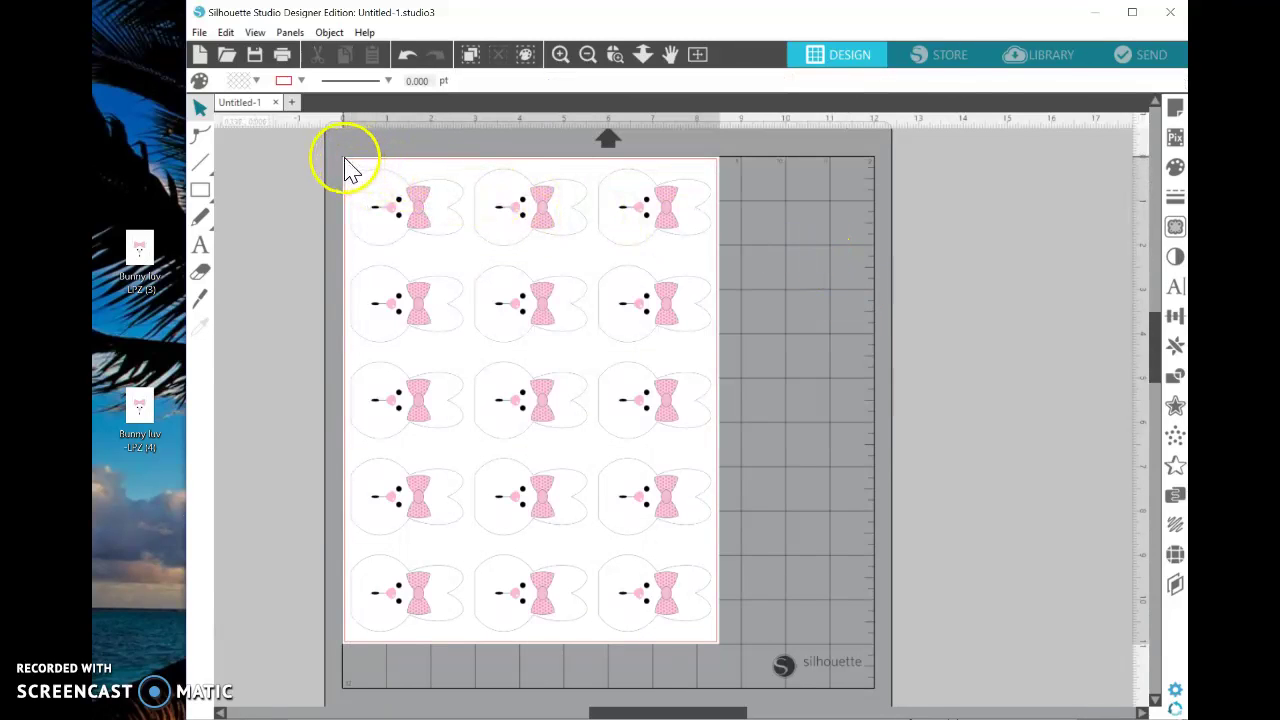
pyautogui.moveTo(345, 168); pyautogui.dragTo(675, 618)
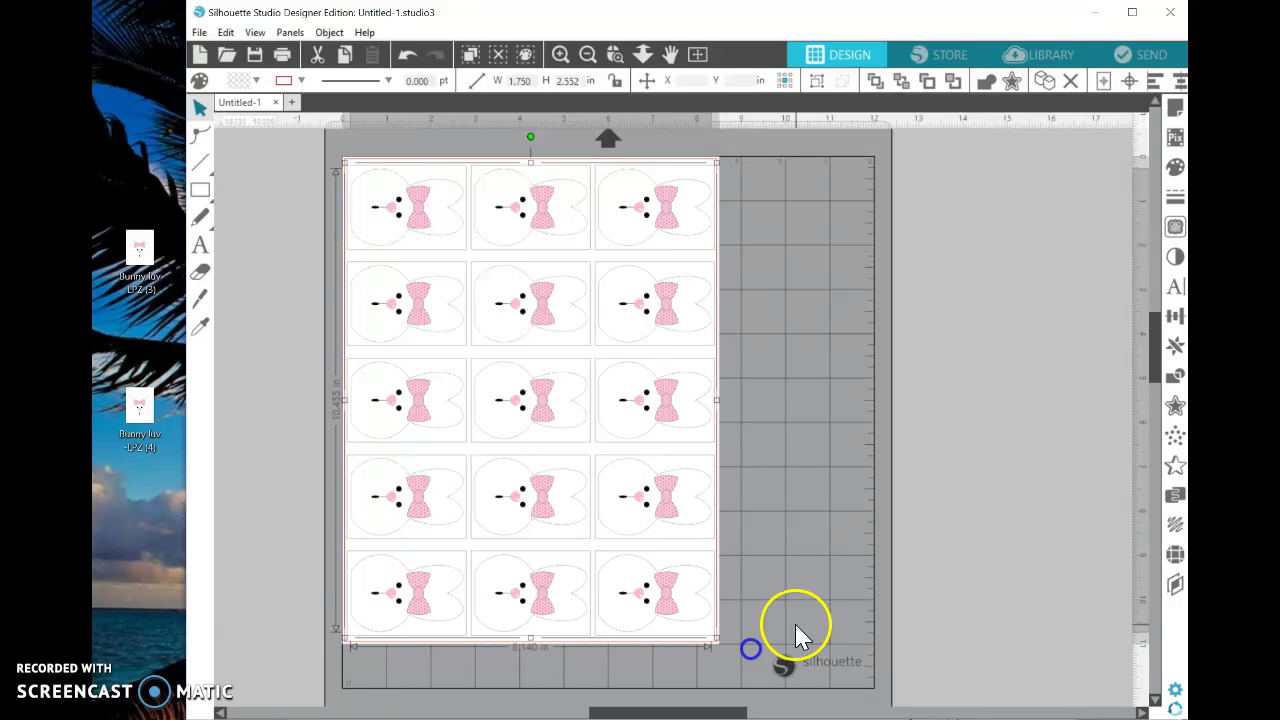
pyautogui.click(1150, 56)
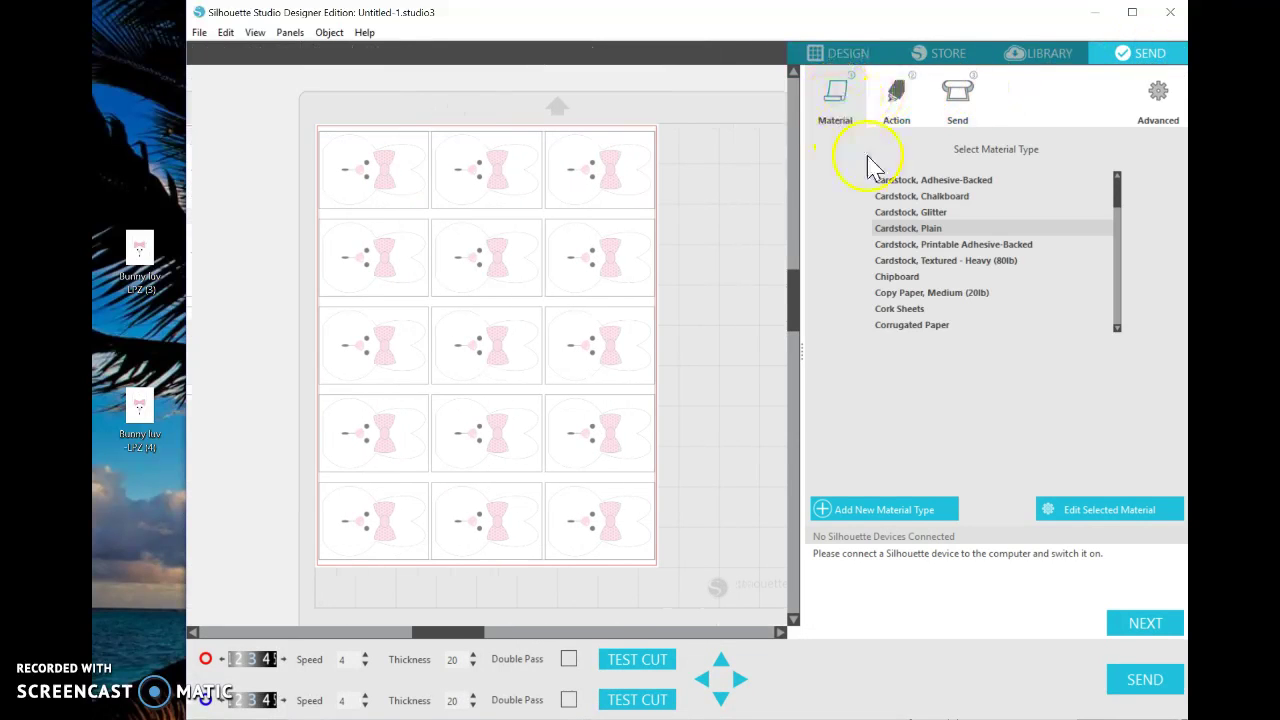
pyautogui.click(896, 110)
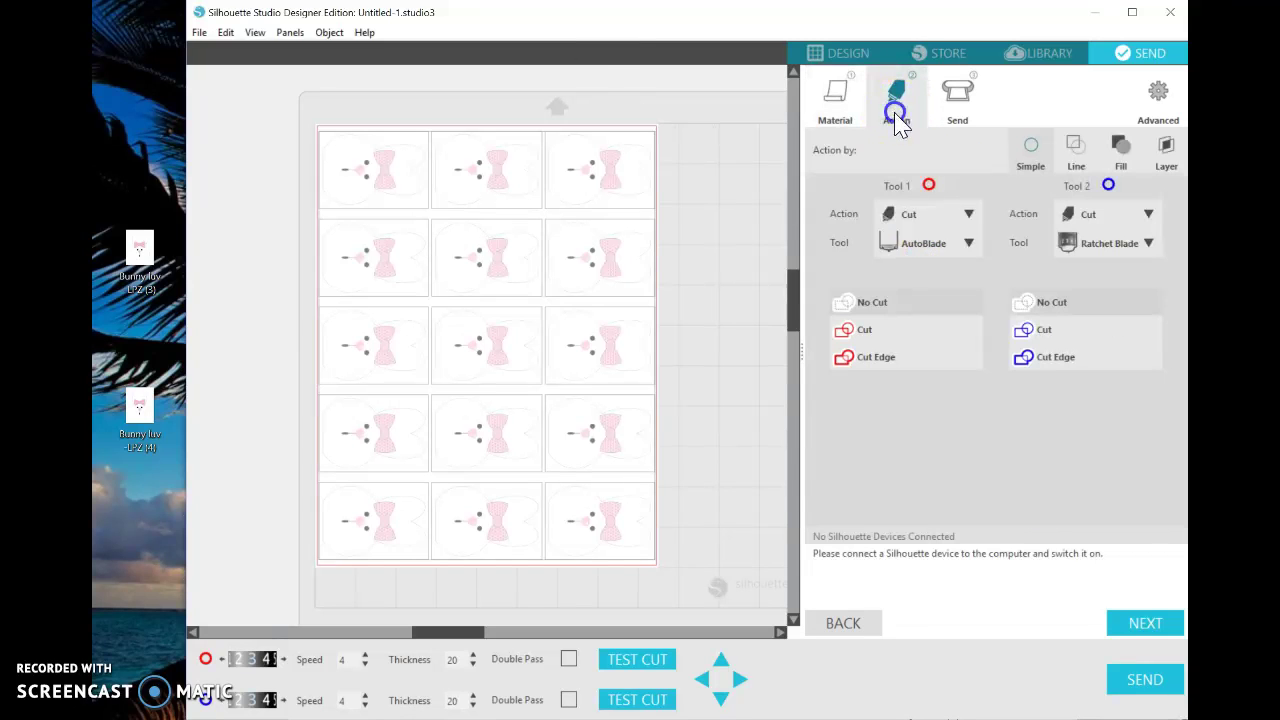
pyautogui.click(886, 360)
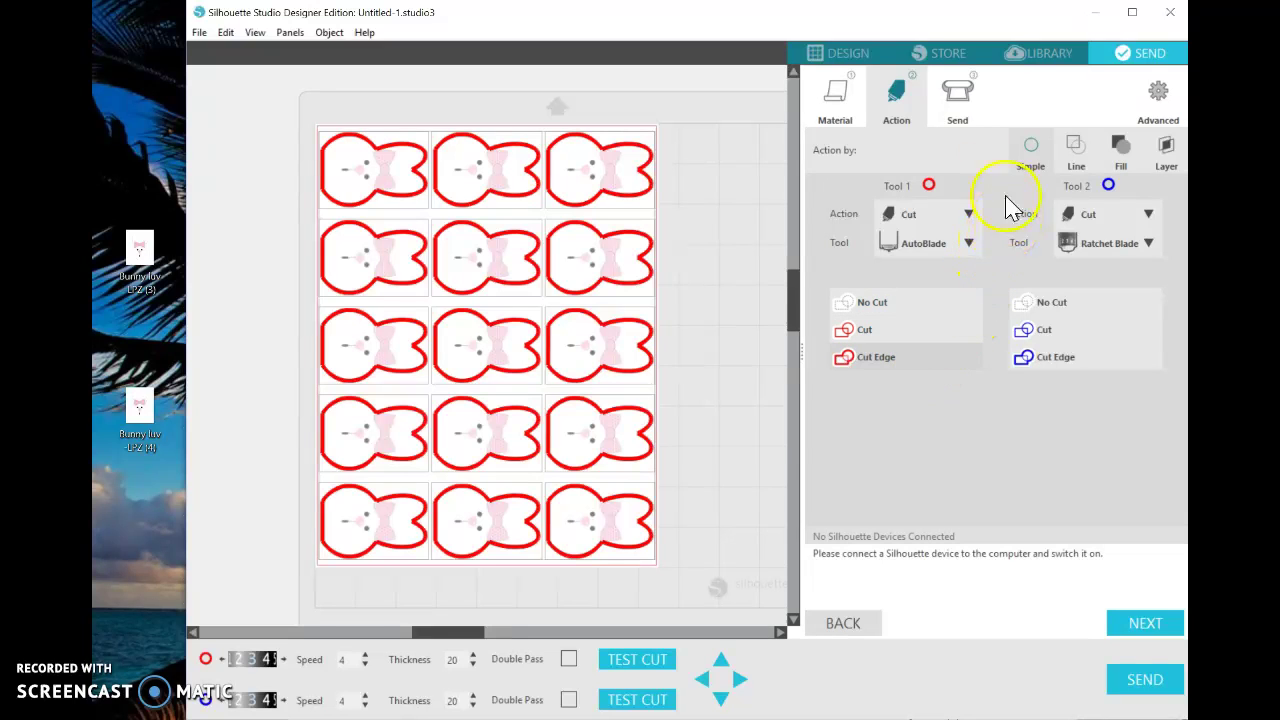
pyautogui.click(845, 622)
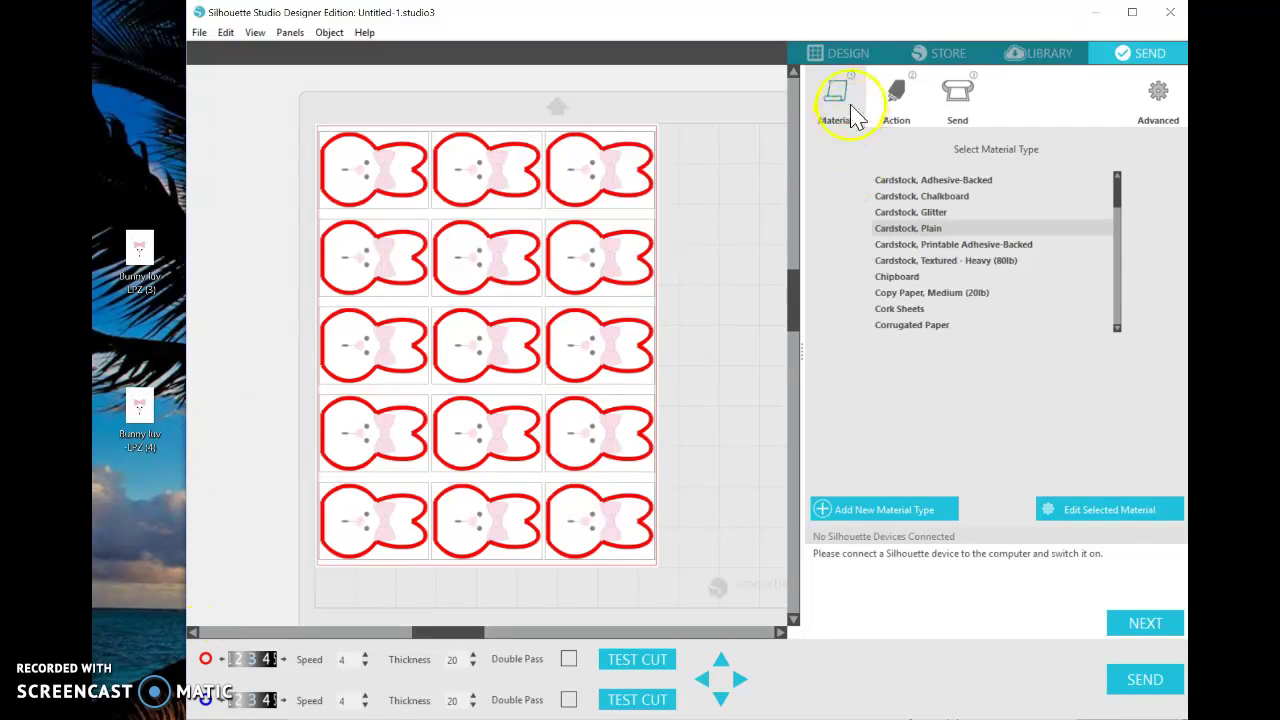
pyautogui.click(830, 54)
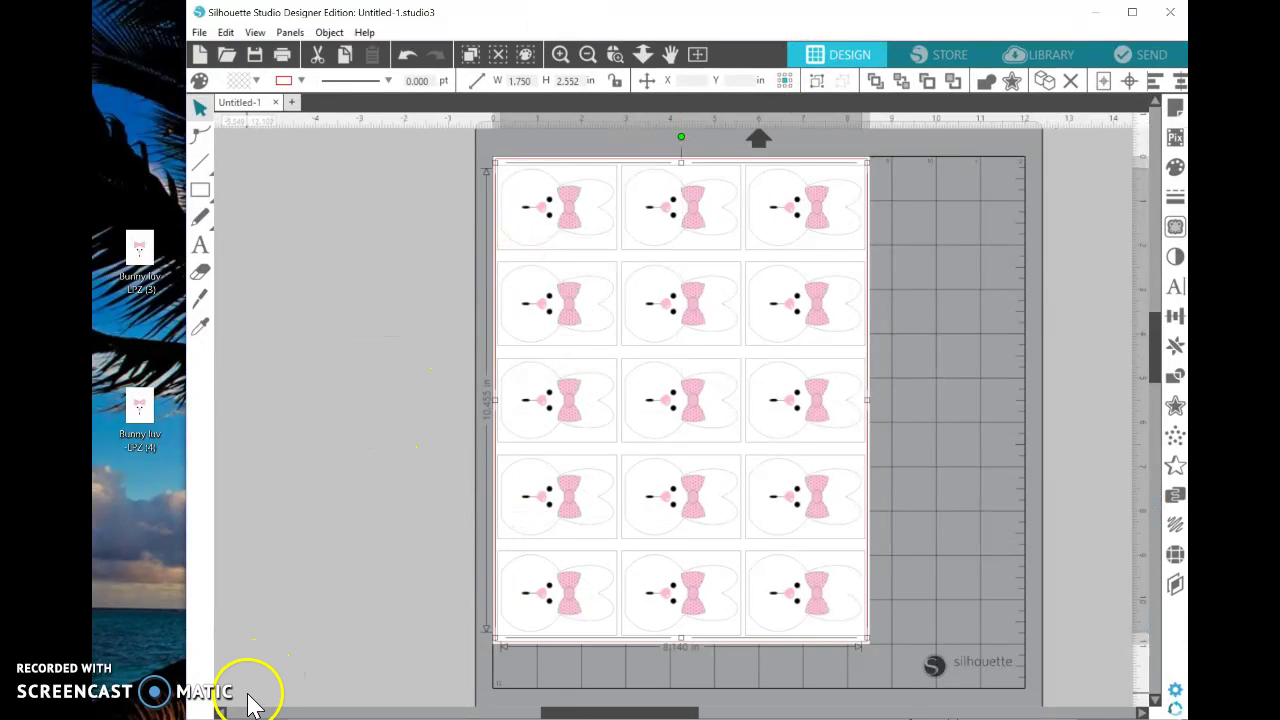
# Move the three top-row bunnies off the page onto the mat and delete them.
pyautogui.click(1175, 107)
pyautogui.click(1130, 137)
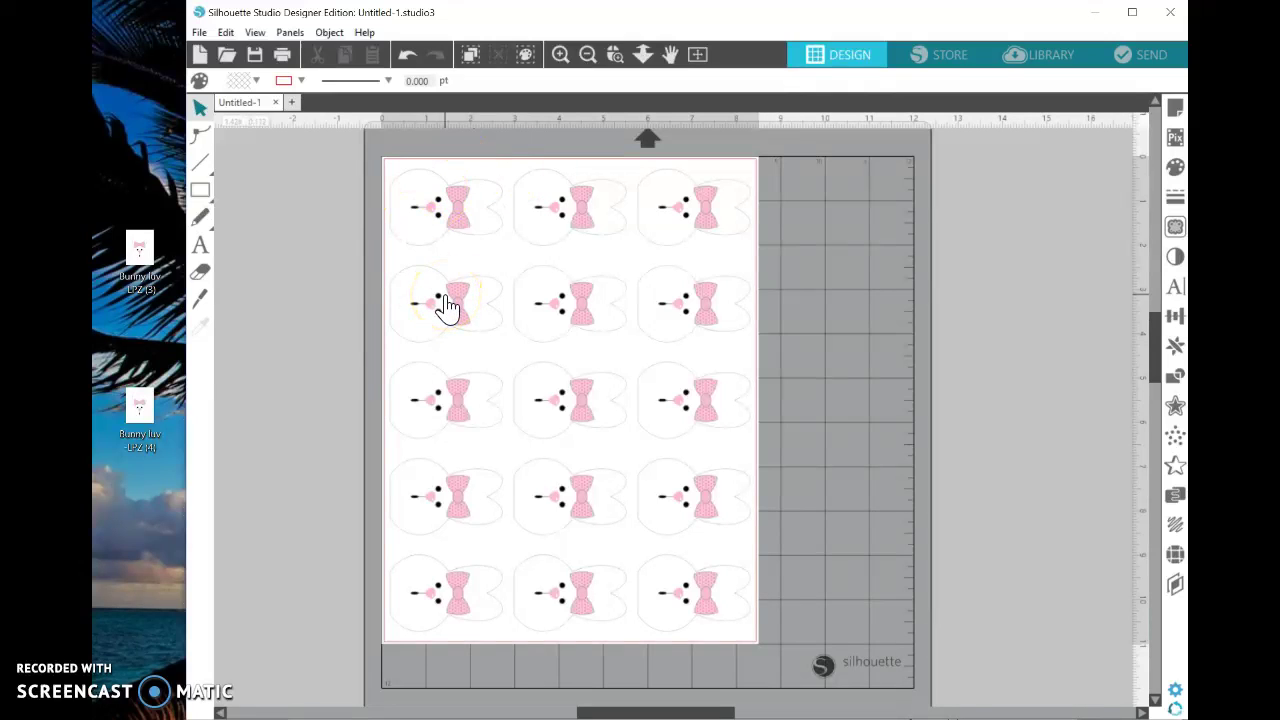
pyautogui.click(471, 213)
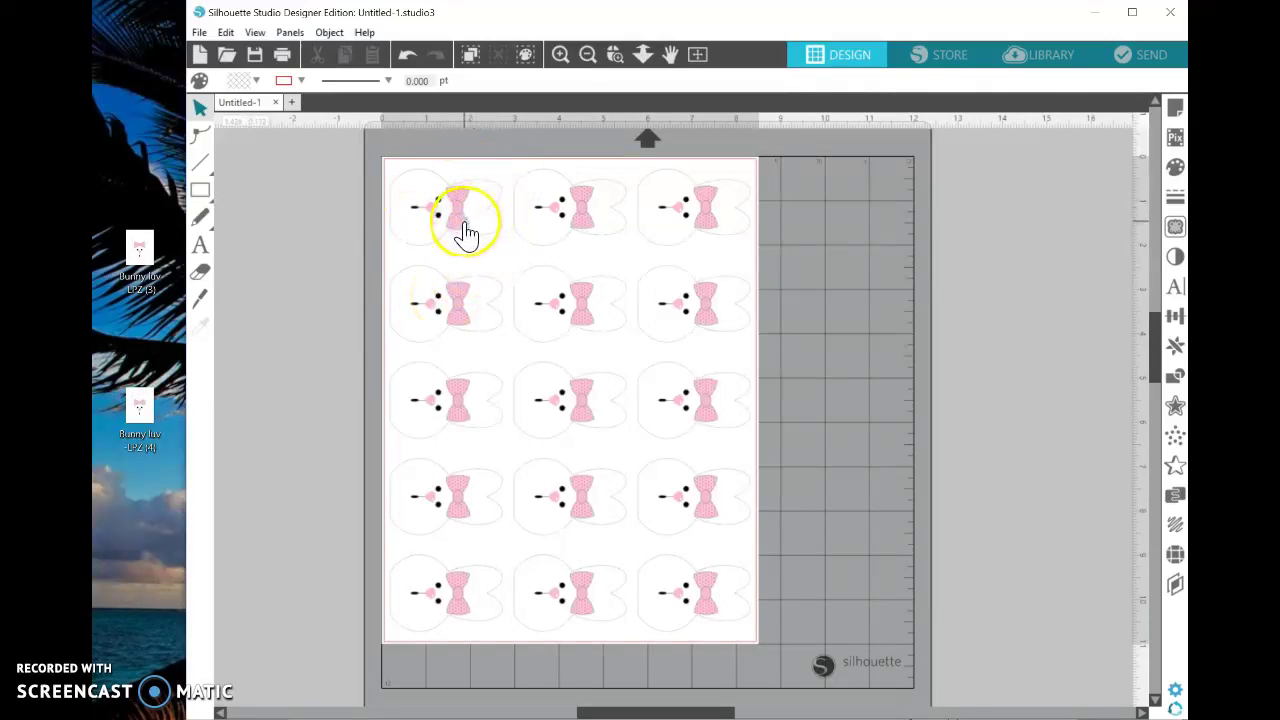
pyautogui.moveTo(467, 232); pyautogui.dragTo(851, 251)
pyautogui.moveTo(591, 206); pyautogui.dragTo(900, 246)
pyautogui.click(740, 229)
pyautogui.moveTo(740, 229); pyautogui.dragTo(894, 234)
pyautogui.moveTo(814, 186); pyautogui.dragTo(971, 312)
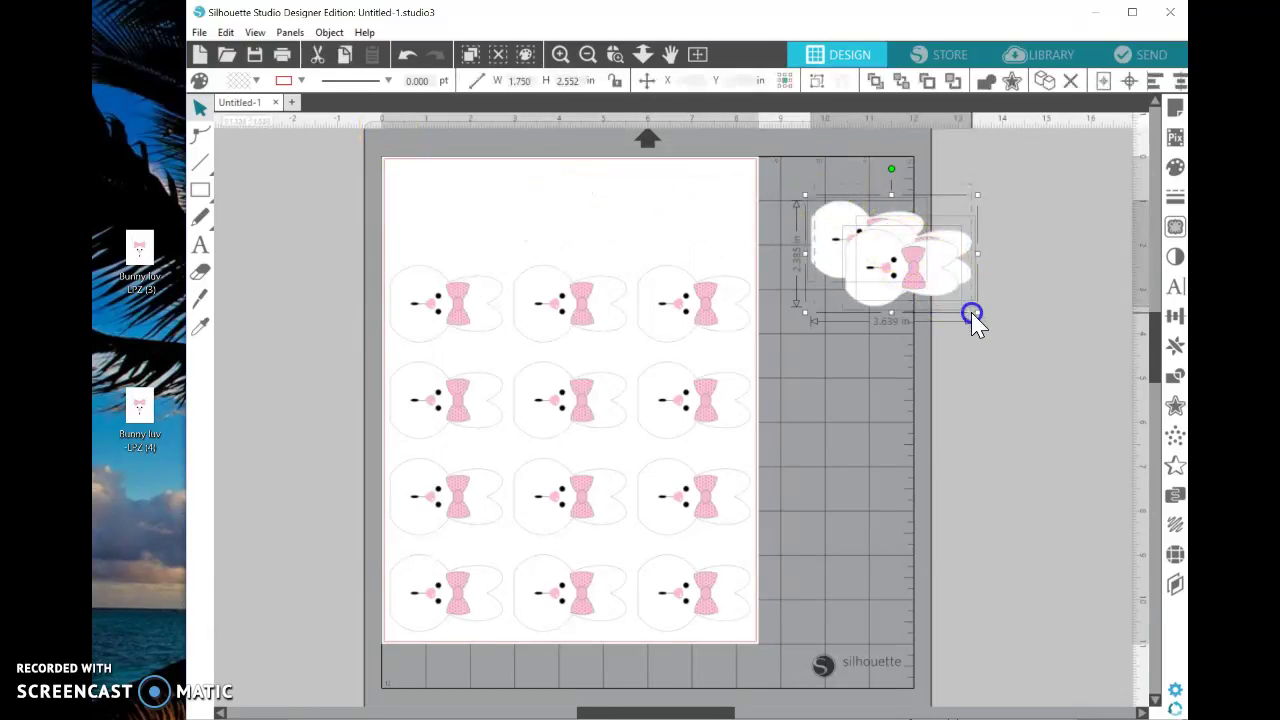
pyautogui.rightClick(930, 283)
pyautogui.click(966, 414)
# Delete two more spare bunnies from the mat and shift two left-side bunnies up and right.
pyautogui.moveTo(714, 588); pyautogui.dragTo(917, 368)
pyautogui.moveTo(700, 495); pyautogui.dragTo(943, 343)
pyautogui.click(952, 388)
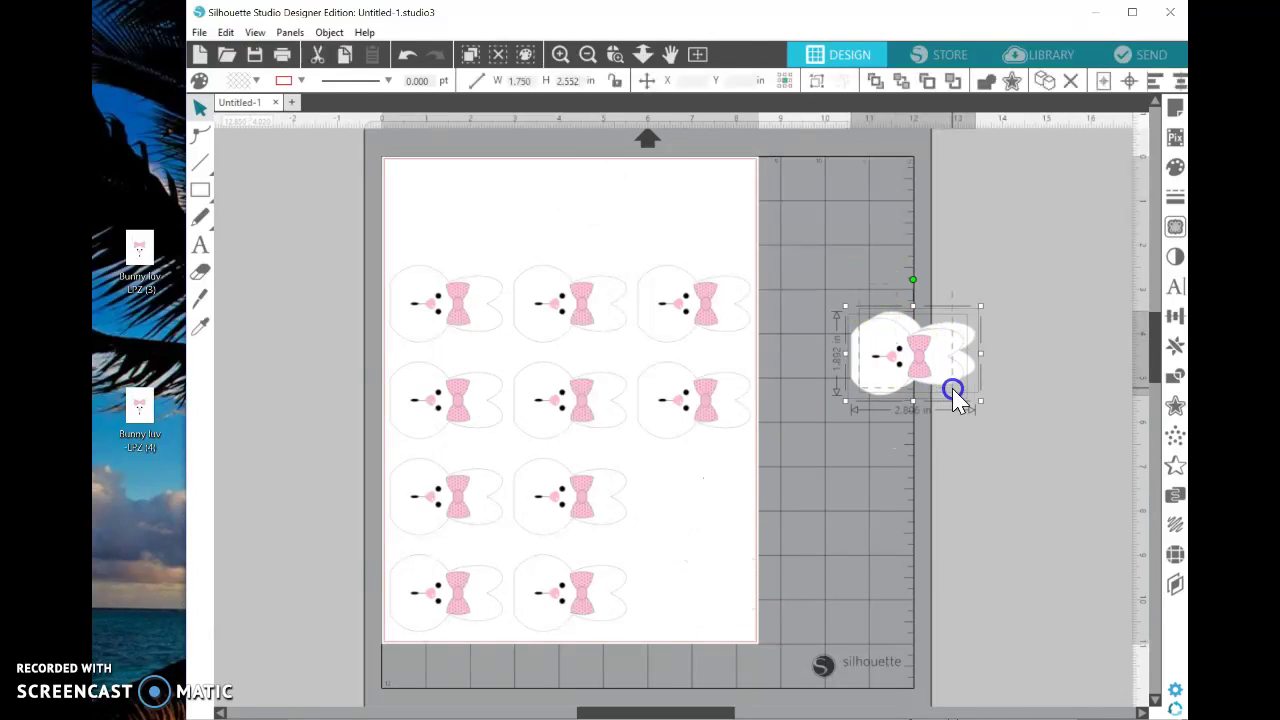
pyautogui.rightClick(958, 368)
pyautogui.click(991, 441)
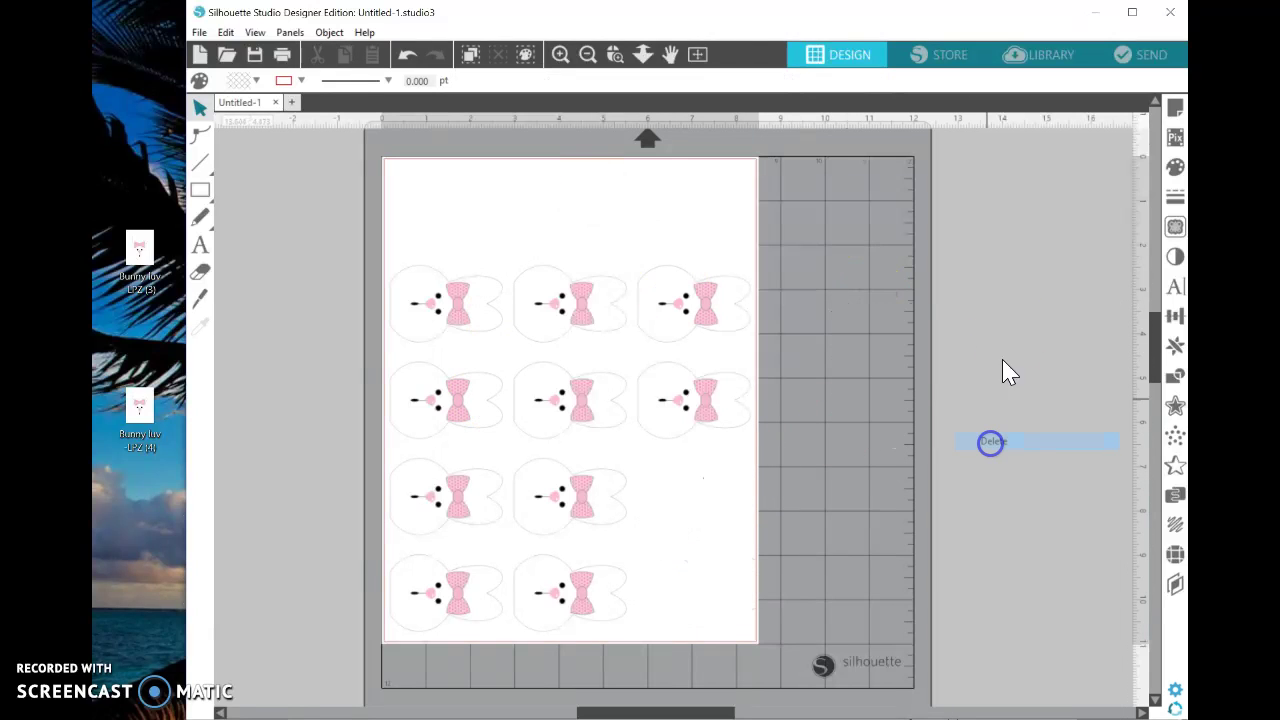
pyautogui.moveTo(471, 294); pyautogui.dragTo(505, 258)
pyautogui.moveTo(501, 370); pyautogui.dragTo(553, 337)
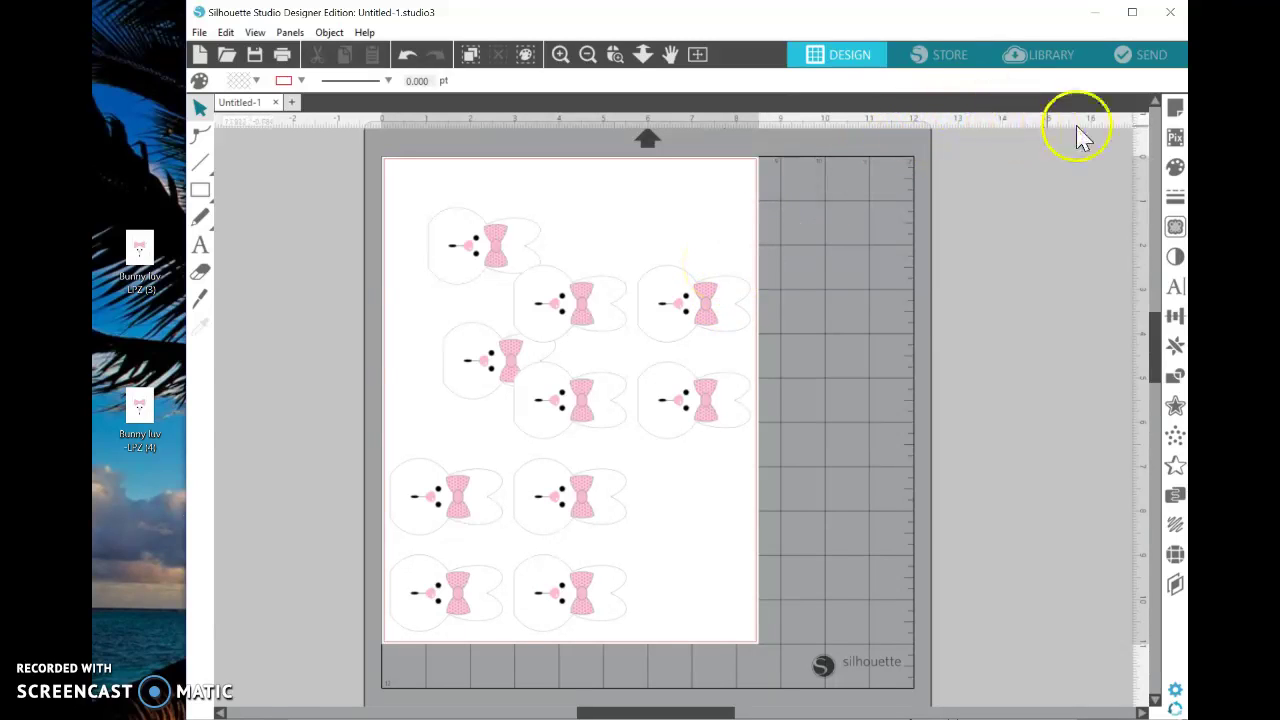
# Turn on Type 1 (CAMEO, Portrait, Curio) registration marks in Page Setup.
pyautogui.click(1175, 110)
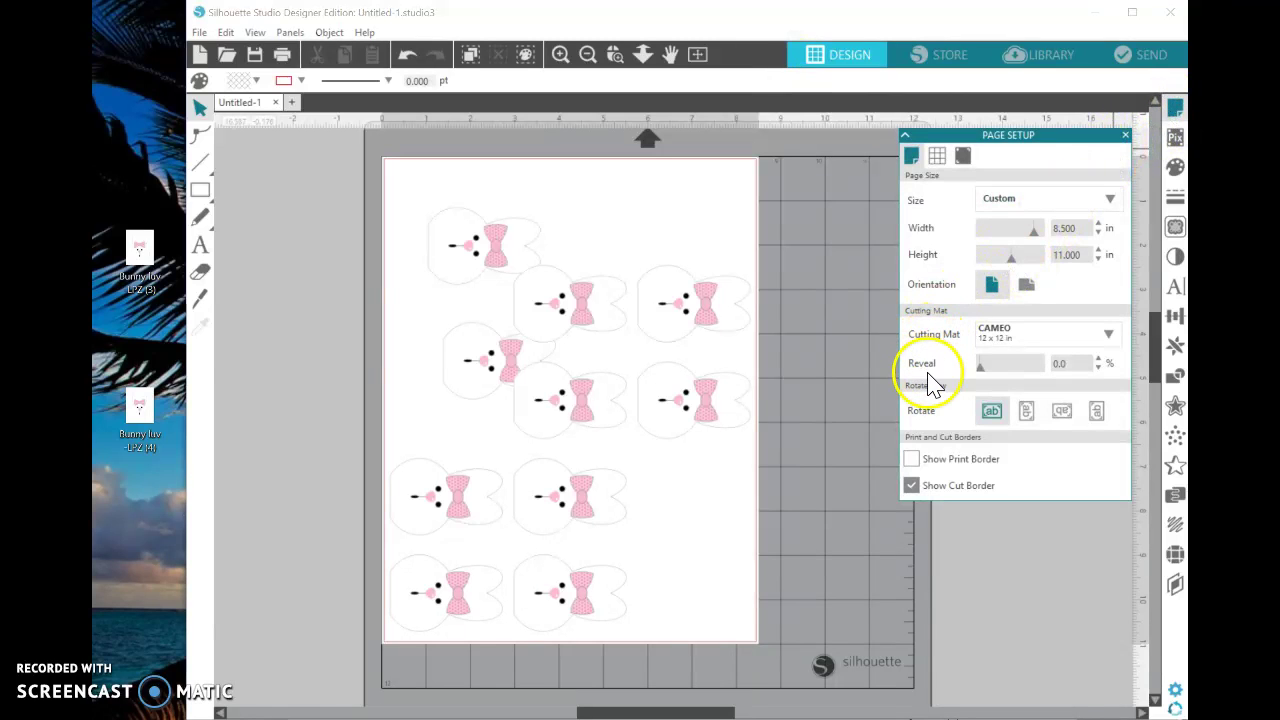
pyautogui.click(963, 157)
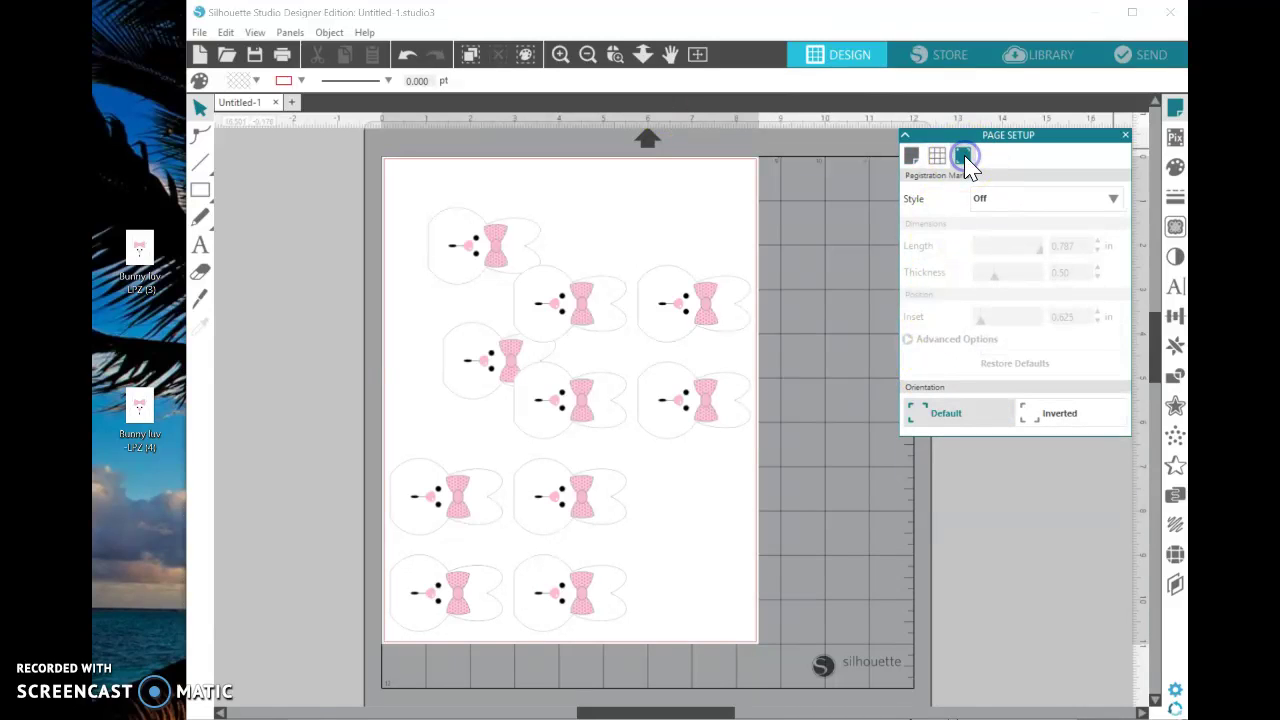
pyautogui.click(1086, 199)
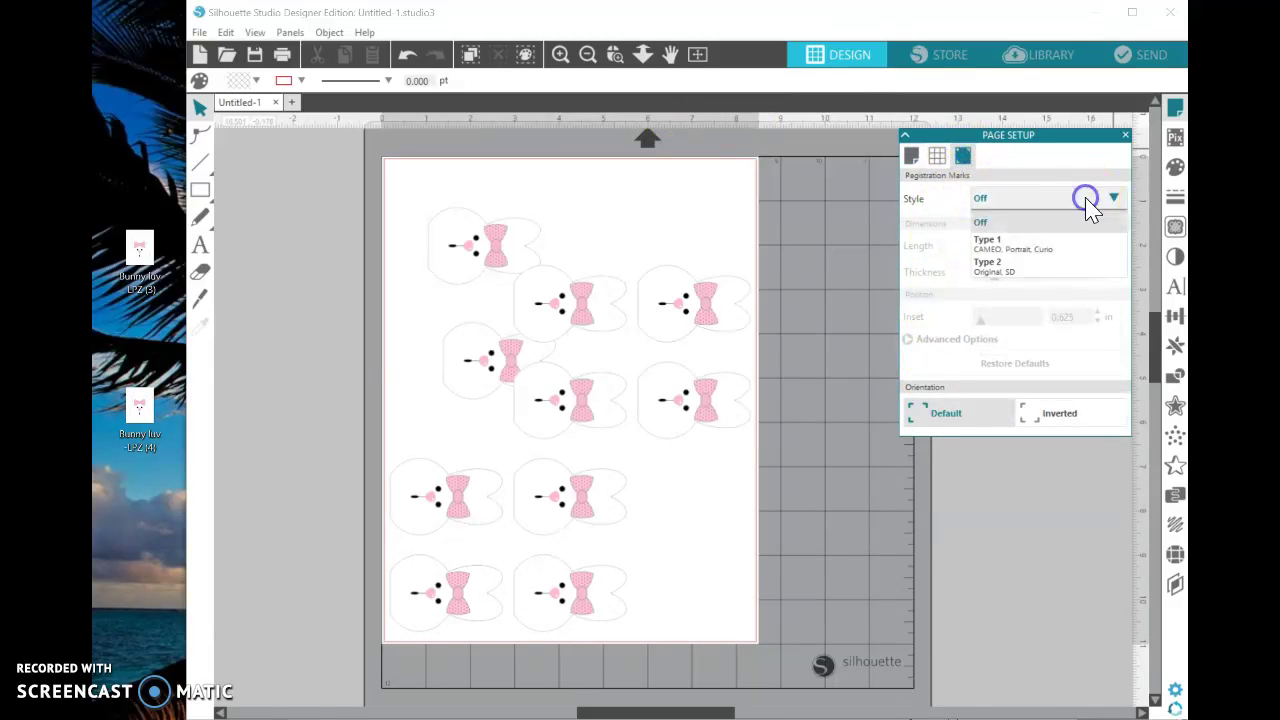
pyautogui.click(1010, 249)
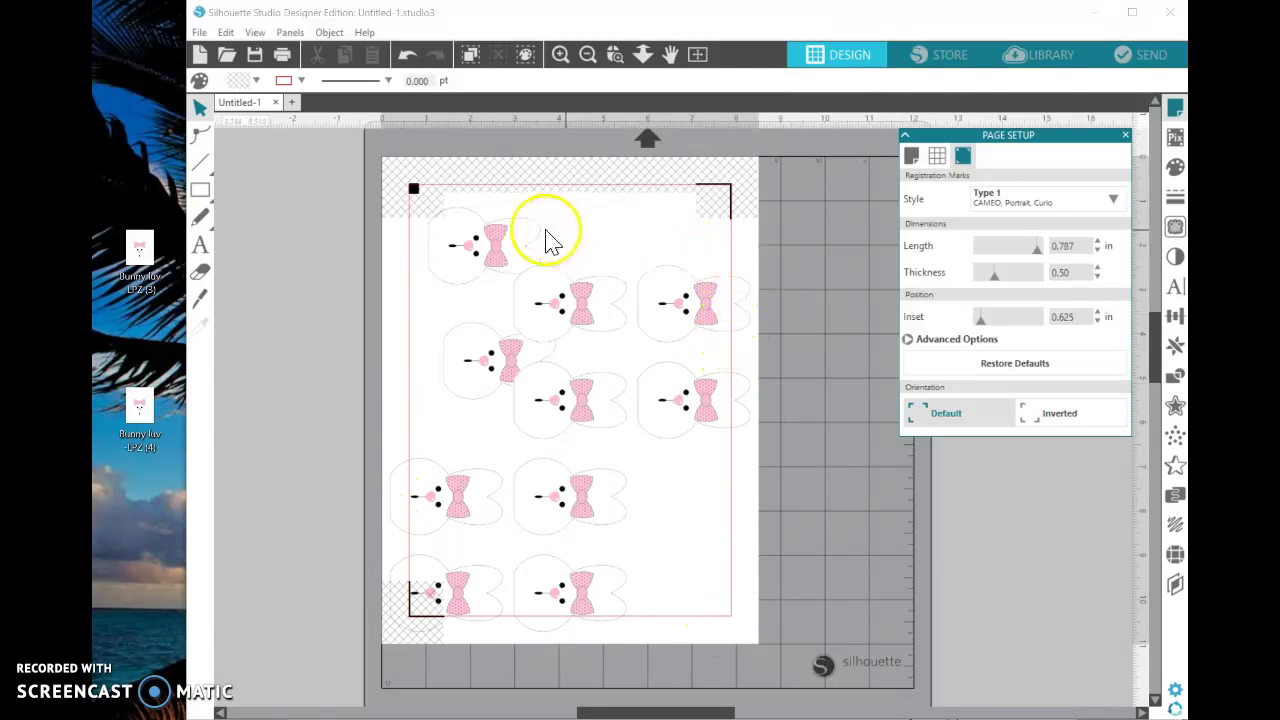
# Drag the ten bunnies into a two-column, five-row layout within the red border.
pyautogui.moveTo(500, 243); pyautogui.dragTo(640, 215)
pyautogui.moveTo(686, 295); pyautogui.dragTo(671, 316)
pyautogui.click(670, 378)
pyautogui.moveTo(670, 378); pyautogui.dragTo(666, 478)
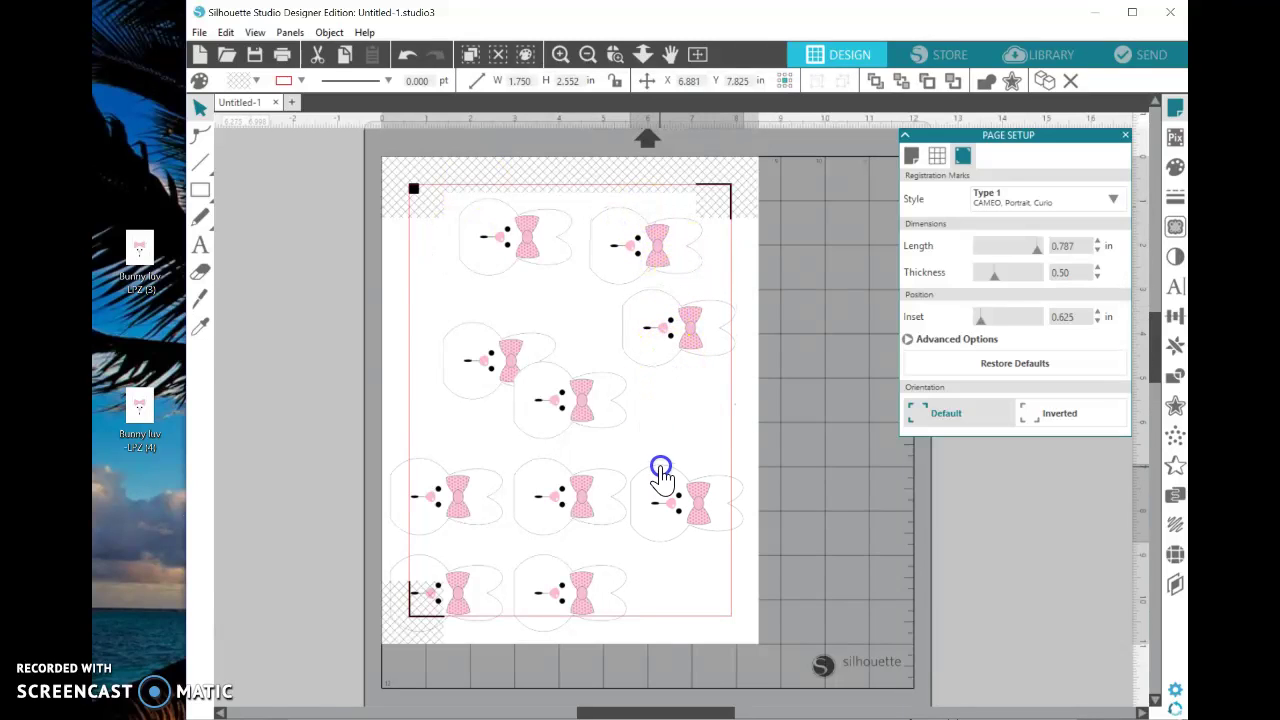
pyautogui.moveTo(517, 350); pyautogui.dragTo(487, 300)
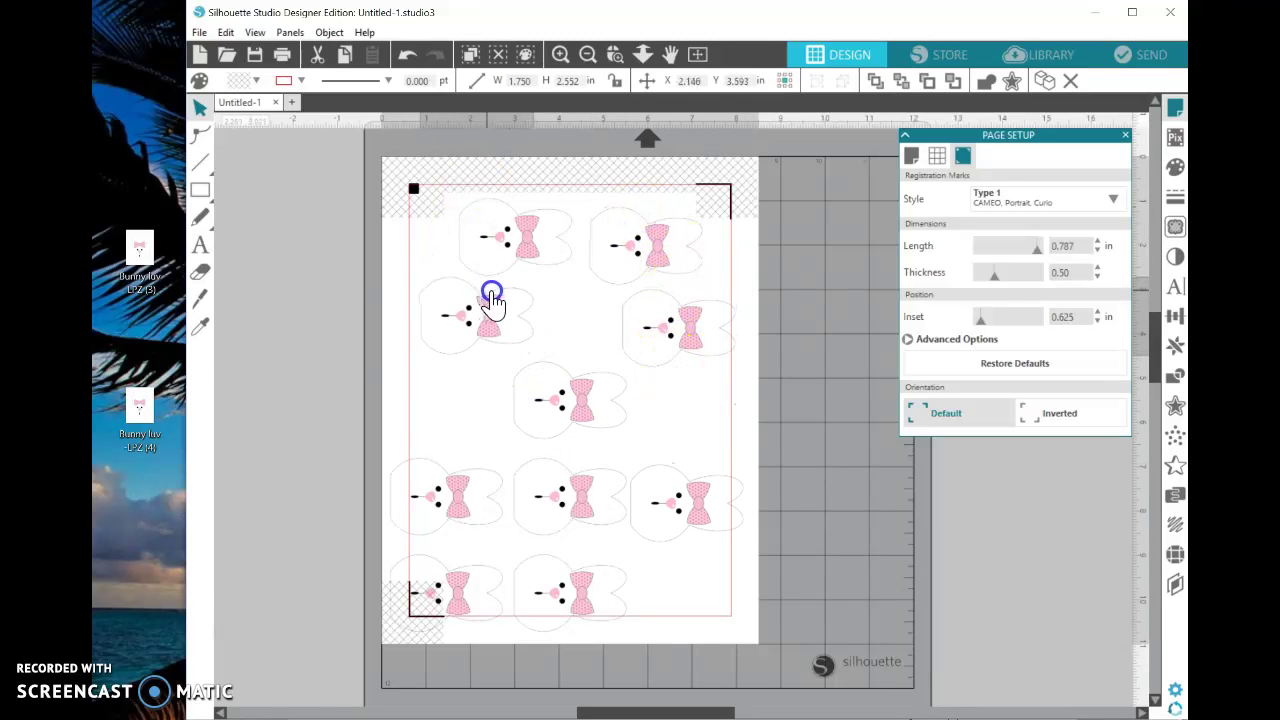
pyautogui.moveTo(634, 323); pyautogui.dragTo(560, 323)
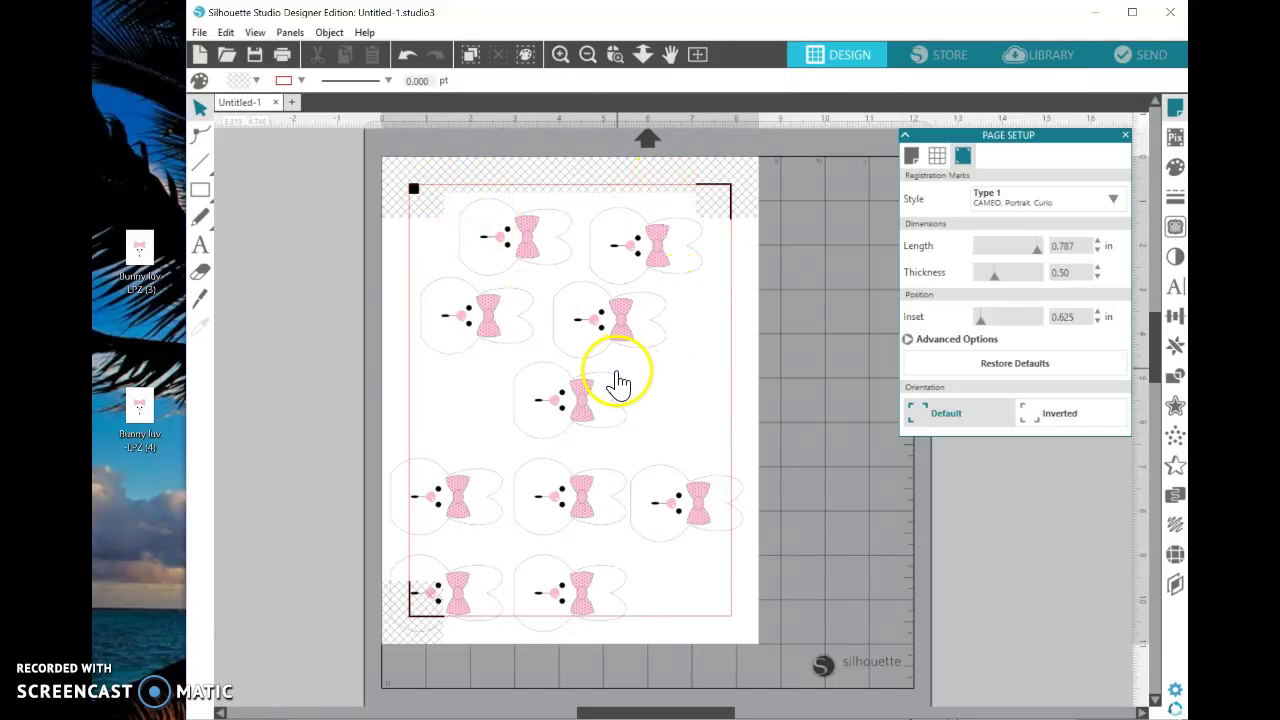
pyautogui.moveTo(600, 385); pyautogui.dragTo(523, 372)
pyautogui.moveTo(660, 462); pyautogui.dragTo(586, 366)
pyautogui.moveTo(612, 474); pyautogui.dragTo(637, 466)
pyautogui.moveTo(508, 474); pyautogui.dragTo(521, 470)
pyautogui.moveTo(548, 568); pyautogui.dragTo(642, 540)
pyautogui.click(557, 550)
pyautogui.moveTo(500, 580); pyautogui.dragTo(563, 562)
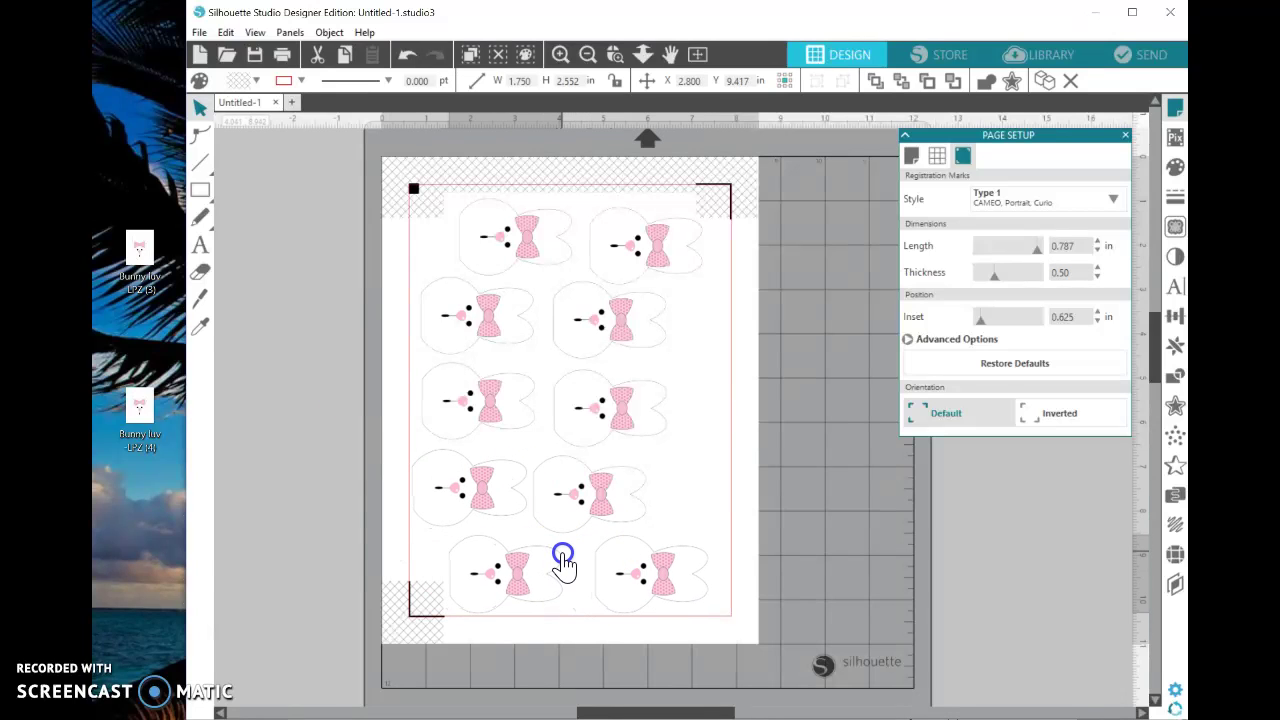
pyautogui.click(657, 400)
pyautogui.rightClick(663, 396)
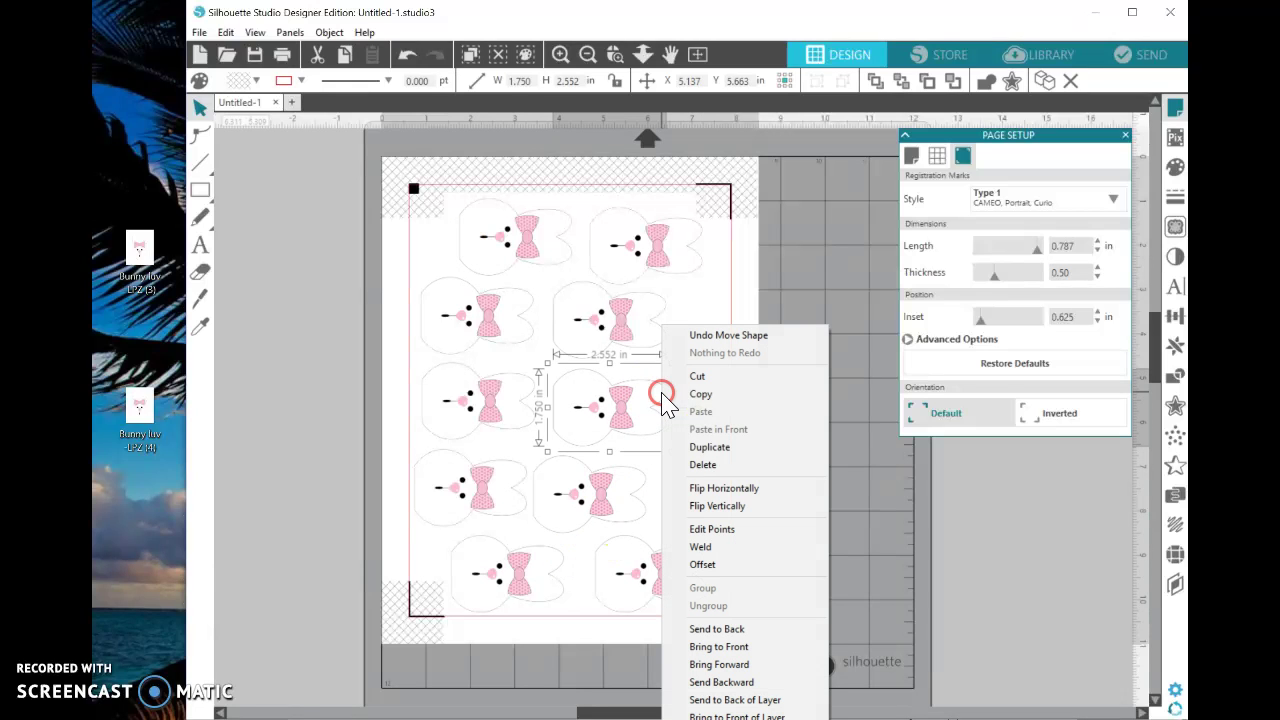
pyautogui.click(703, 448)
pyautogui.moveTo(677, 440); pyautogui.dragTo(811, 411)
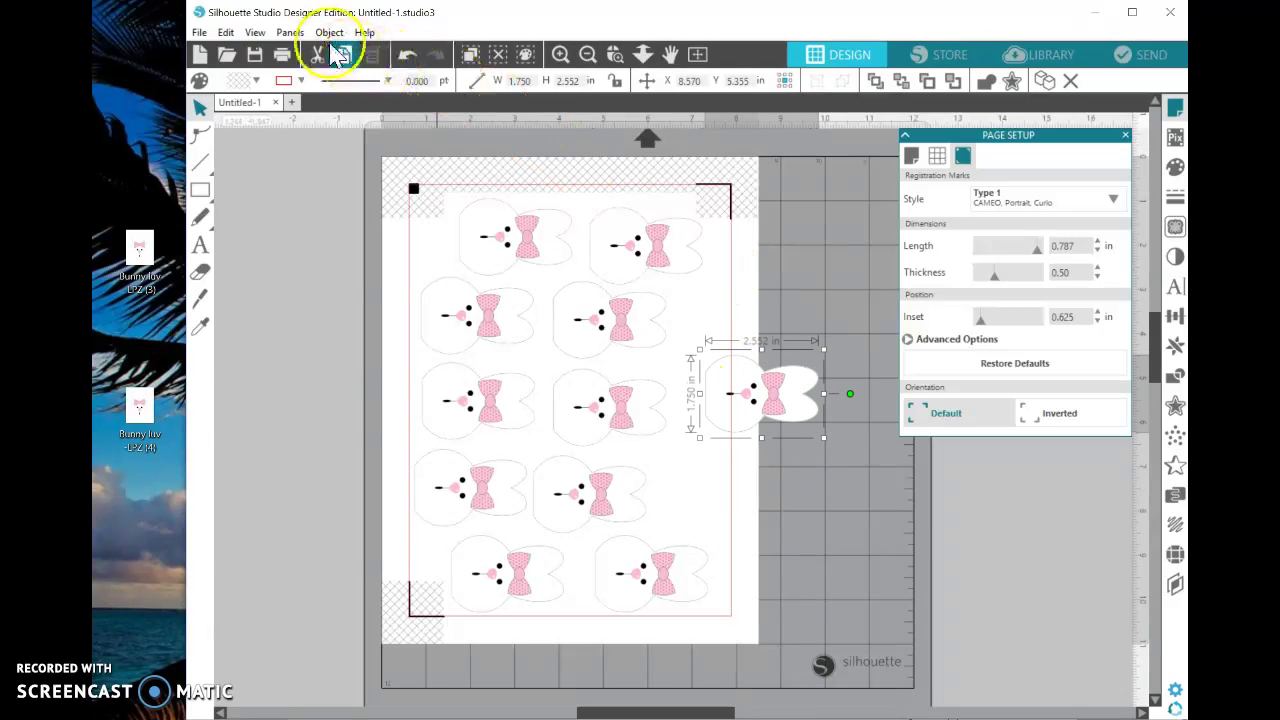
pyautogui.click(289, 32)
pyautogui.moveTo(329, 32)
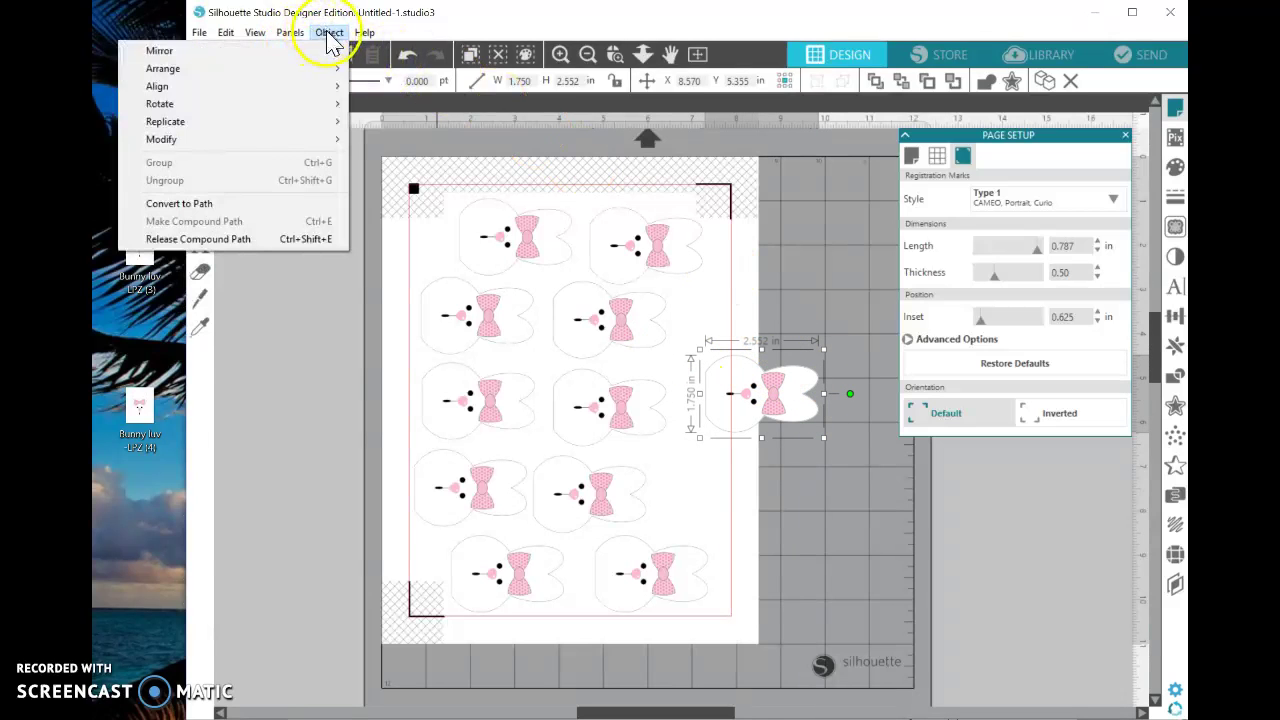
pyautogui.moveTo(314, 104)
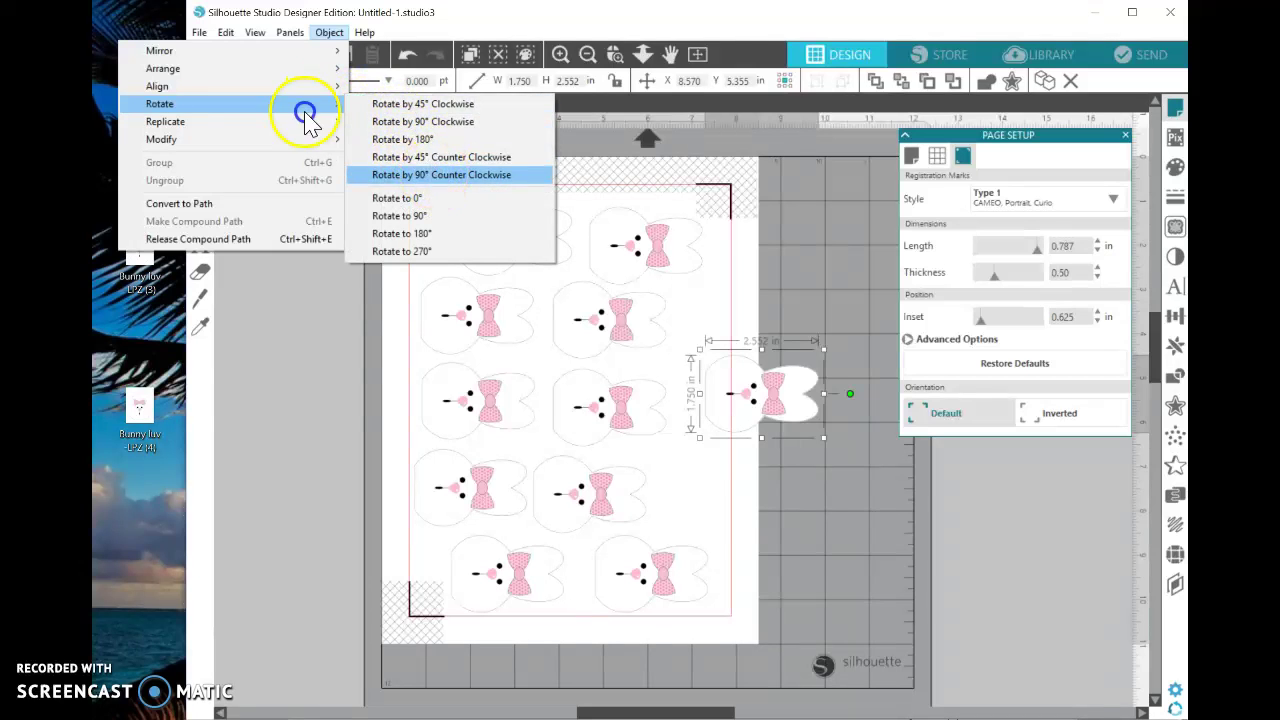
pyautogui.click(437, 185)
pyautogui.moveTo(748, 357); pyautogui.dragTo(820, 280)
pyautogui.rightClick(818, 285)
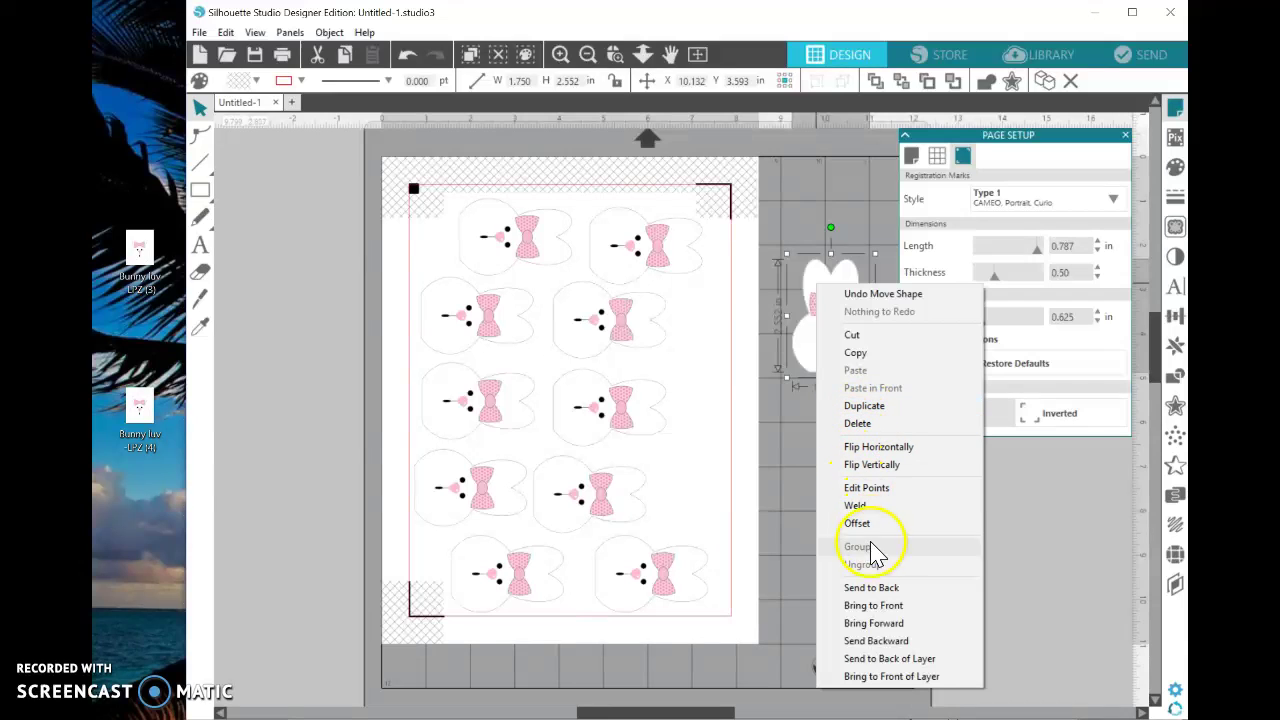
pyautogui.click(860, 424)
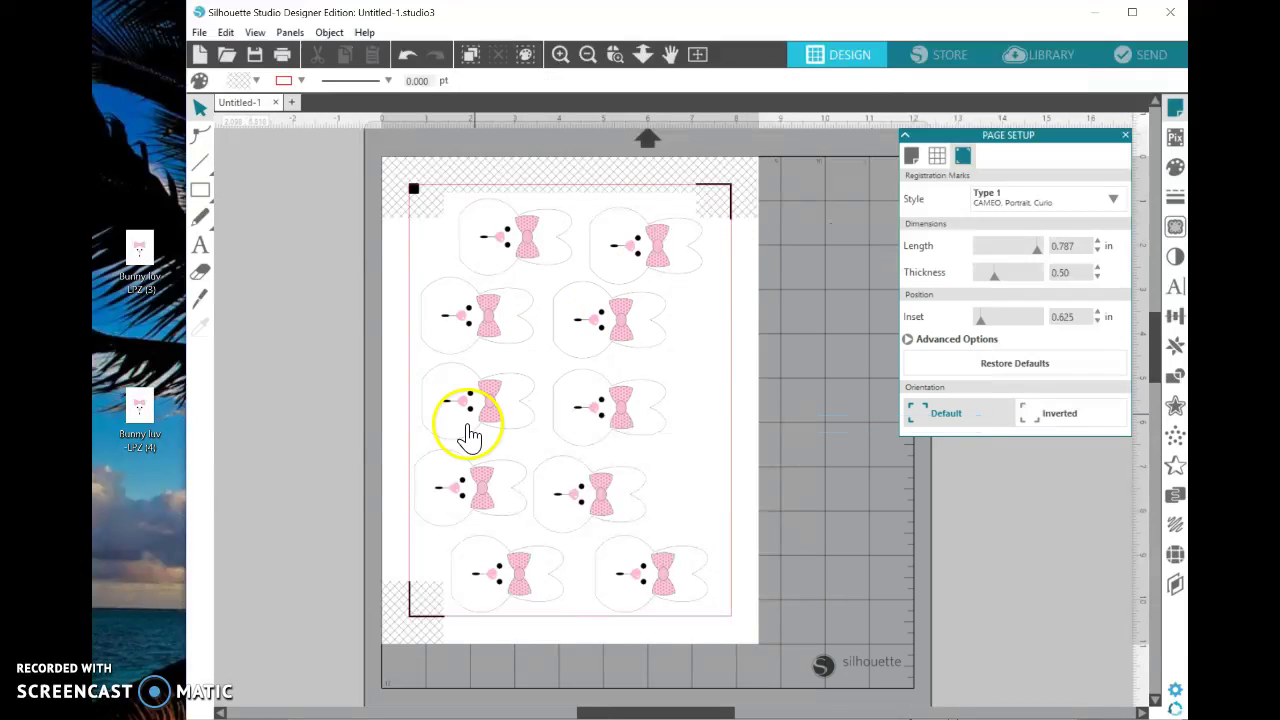
pyautogui.click(481, 490)
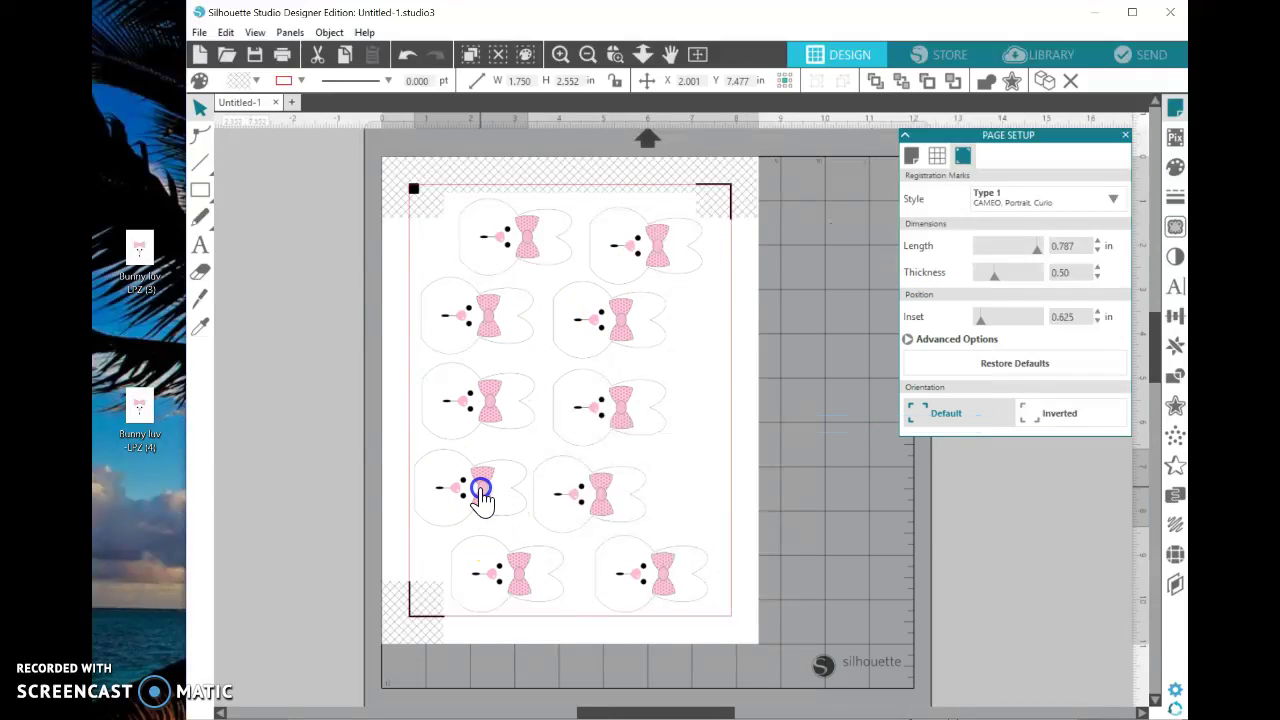
pyautogui.click(808, 318)
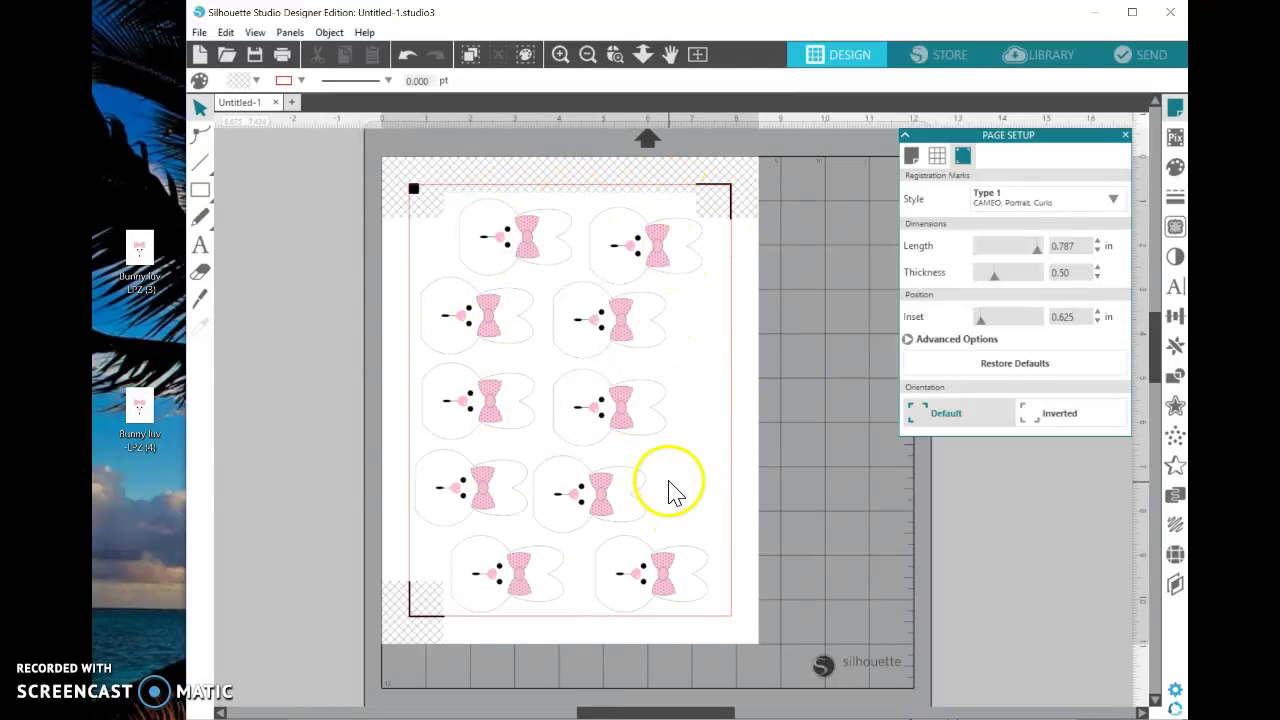
# Close Page Setup and box-select all ten bunnies, spanning 6.617 by 9.351 inches.
pyautogui.click(1126, 136)
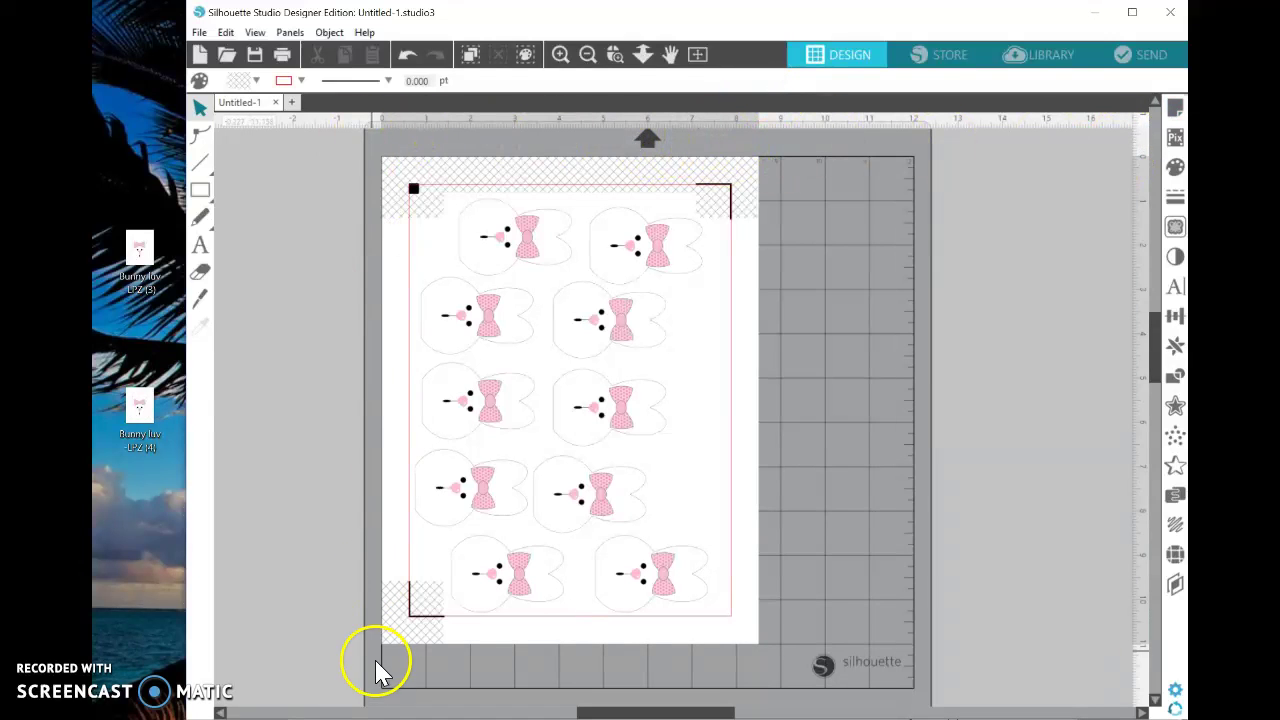
pyautogui.click(588, 58)
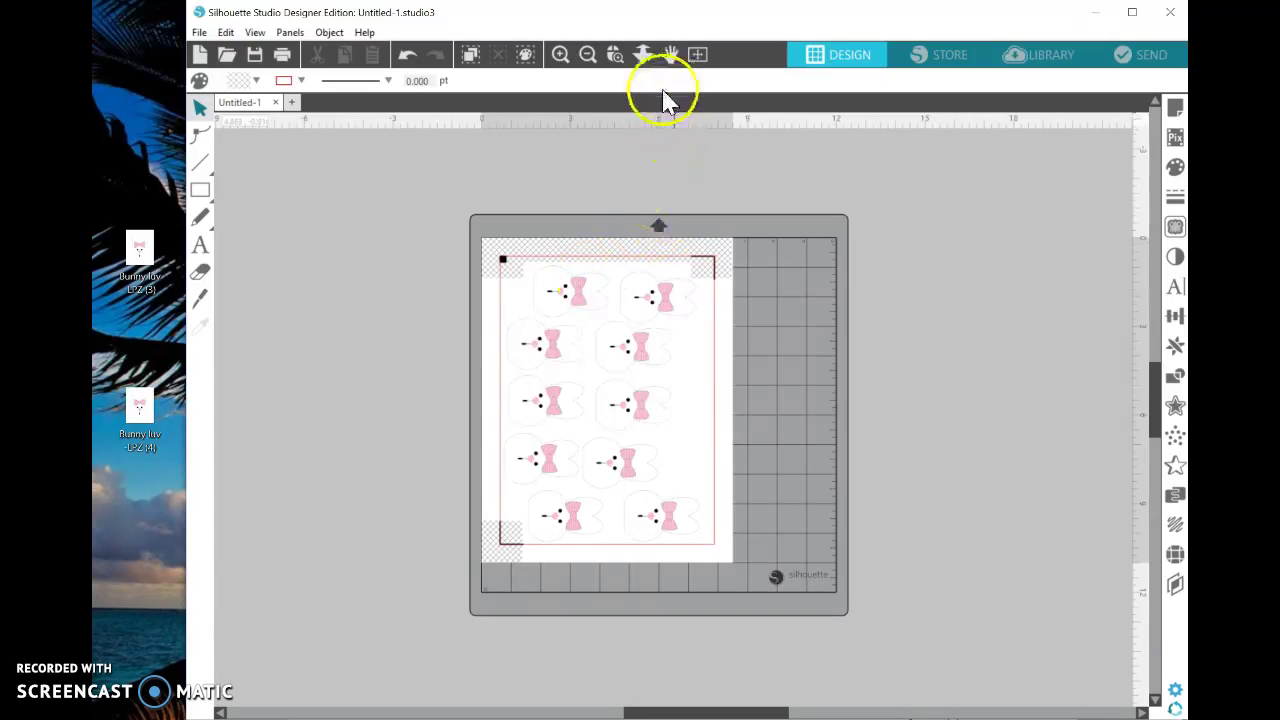
pyautogui.click(558, 52)
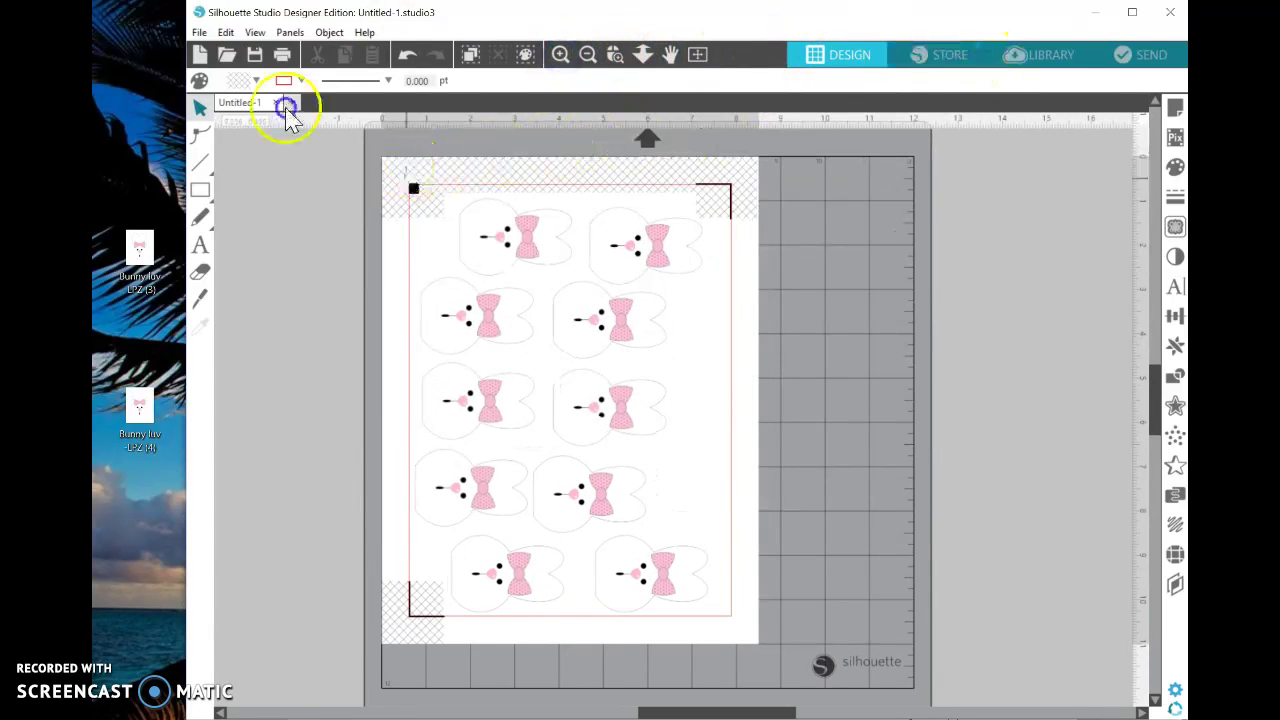
pyautogui.moveTo(447, 260); pyautogui.dragTo(765, 635)
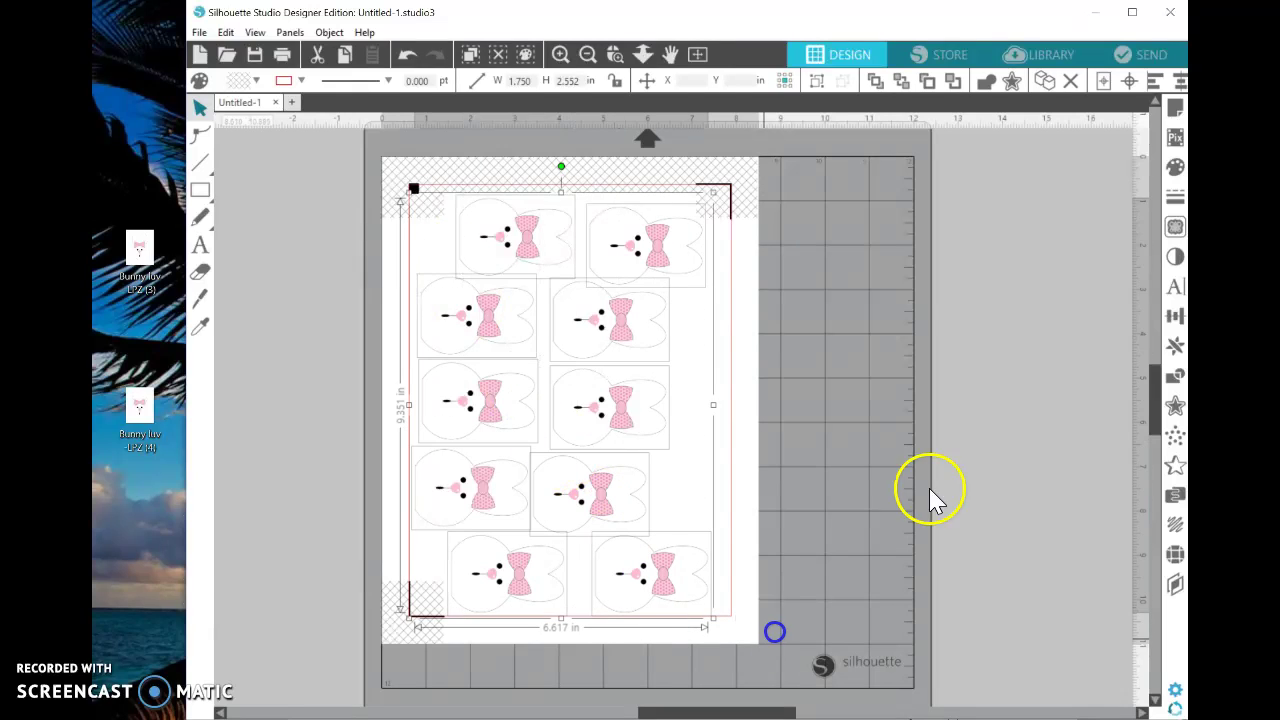
# Review the Send panel's Material, Action (Cut Edge) and Send tabs, ending on Cardstock, Plain.
pyautogui.click(1152, 55)
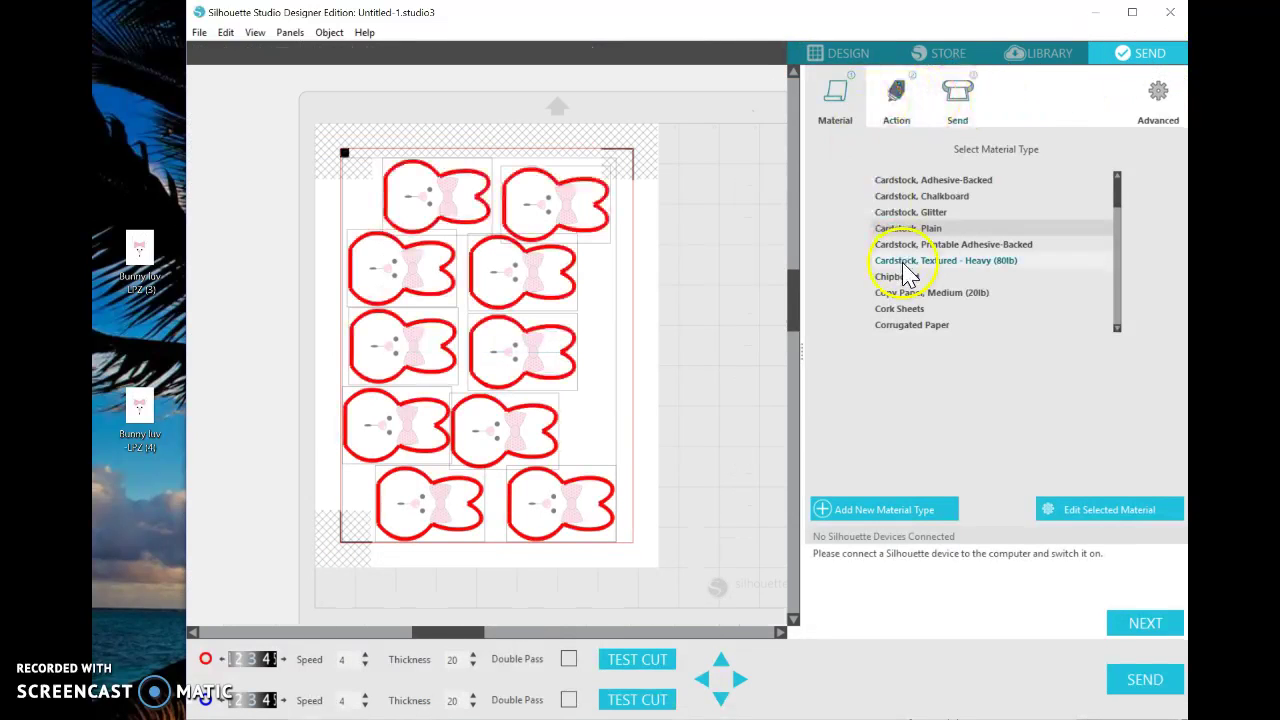
pyautogui.click(897, 100)
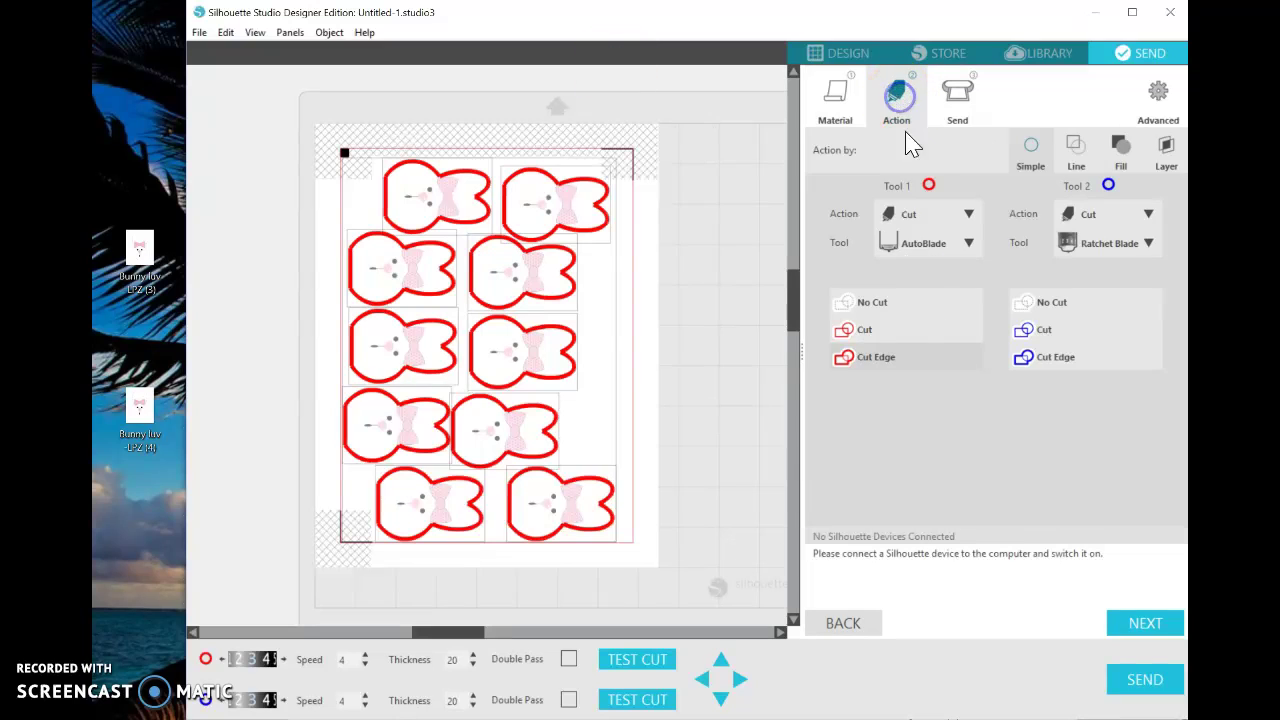
pyautogui.click(960, 108)
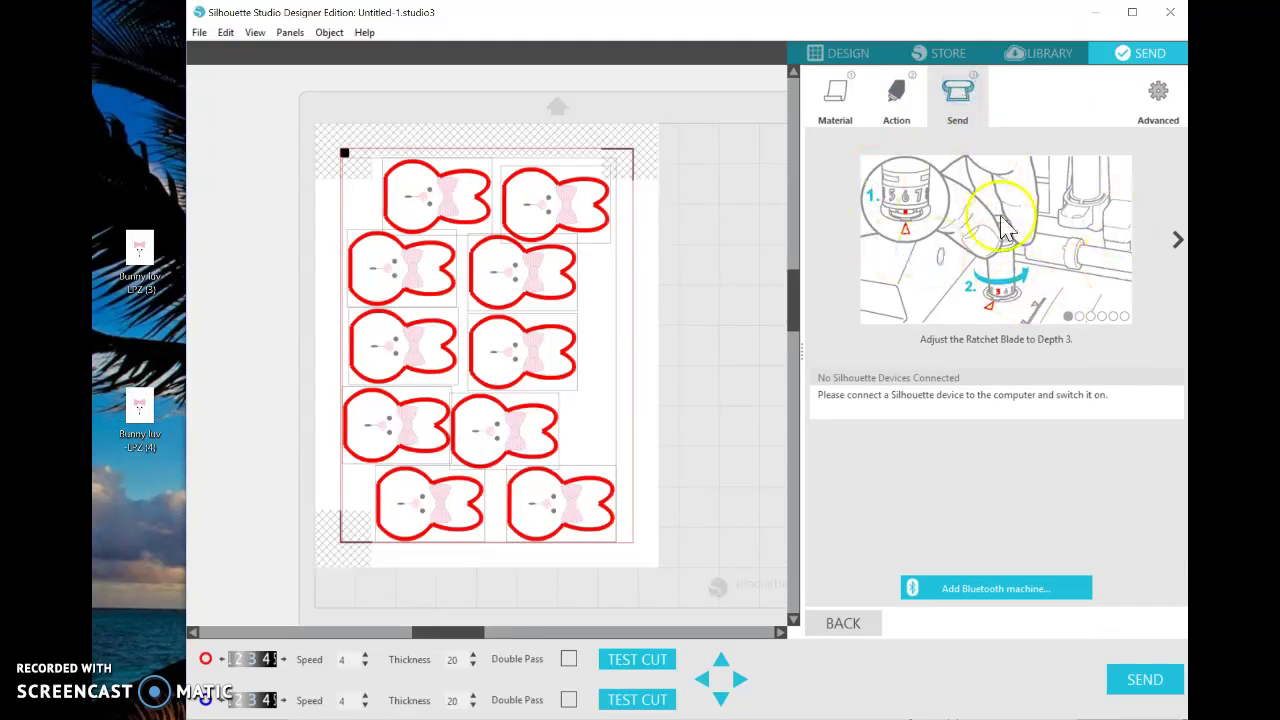
pyautogui.click(840, 110)
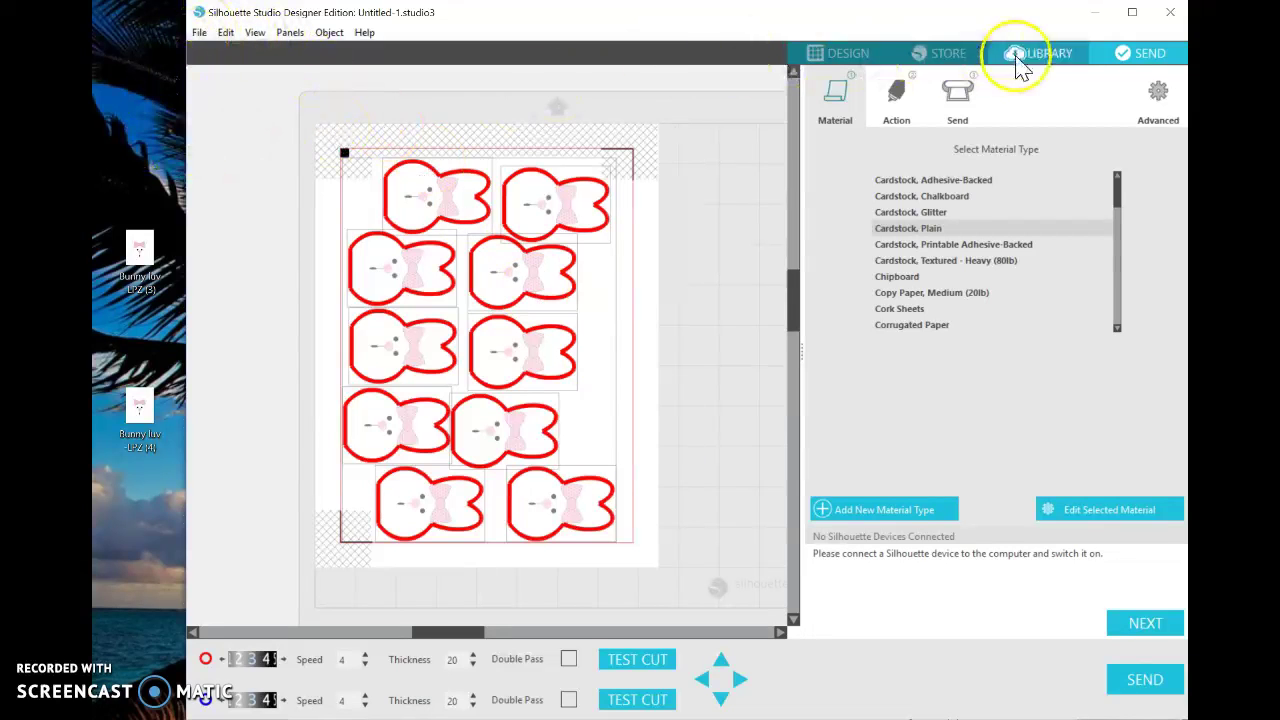
# Switch back to the Design workspace showing the ten-bunny sheet.
pyautogui.click(847, 54)
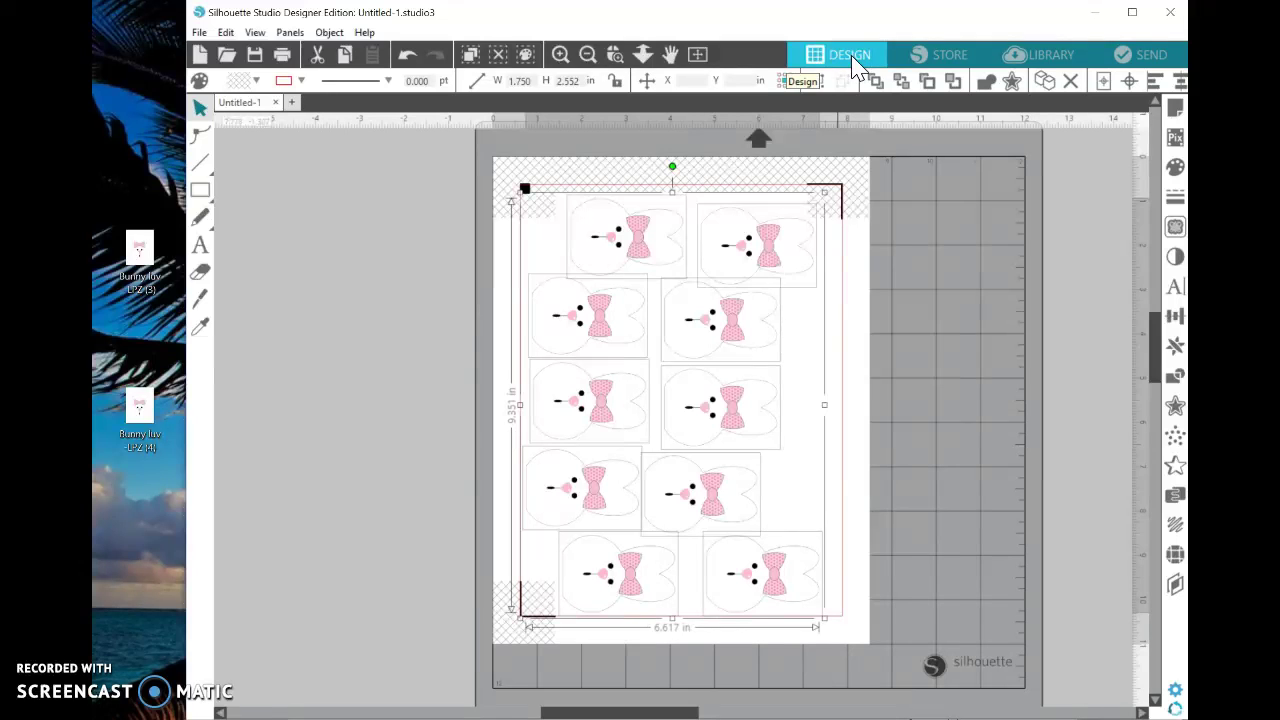
pyautogui.click(600, 410)
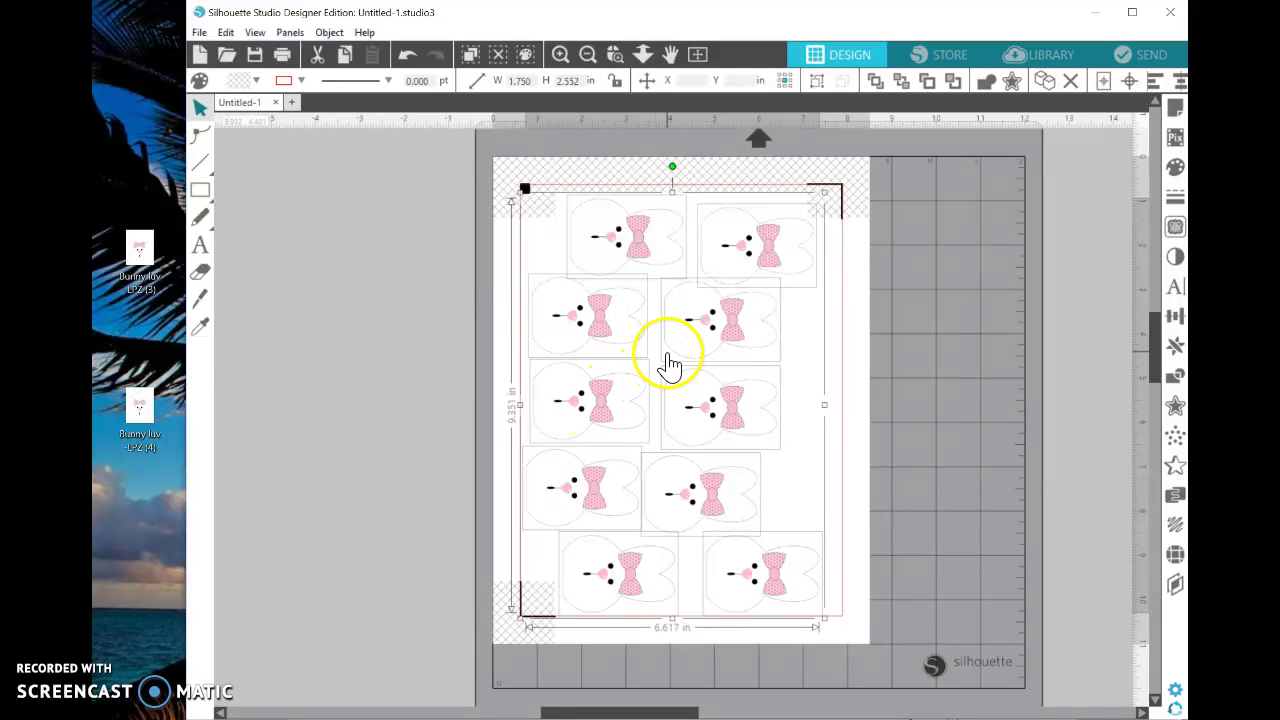